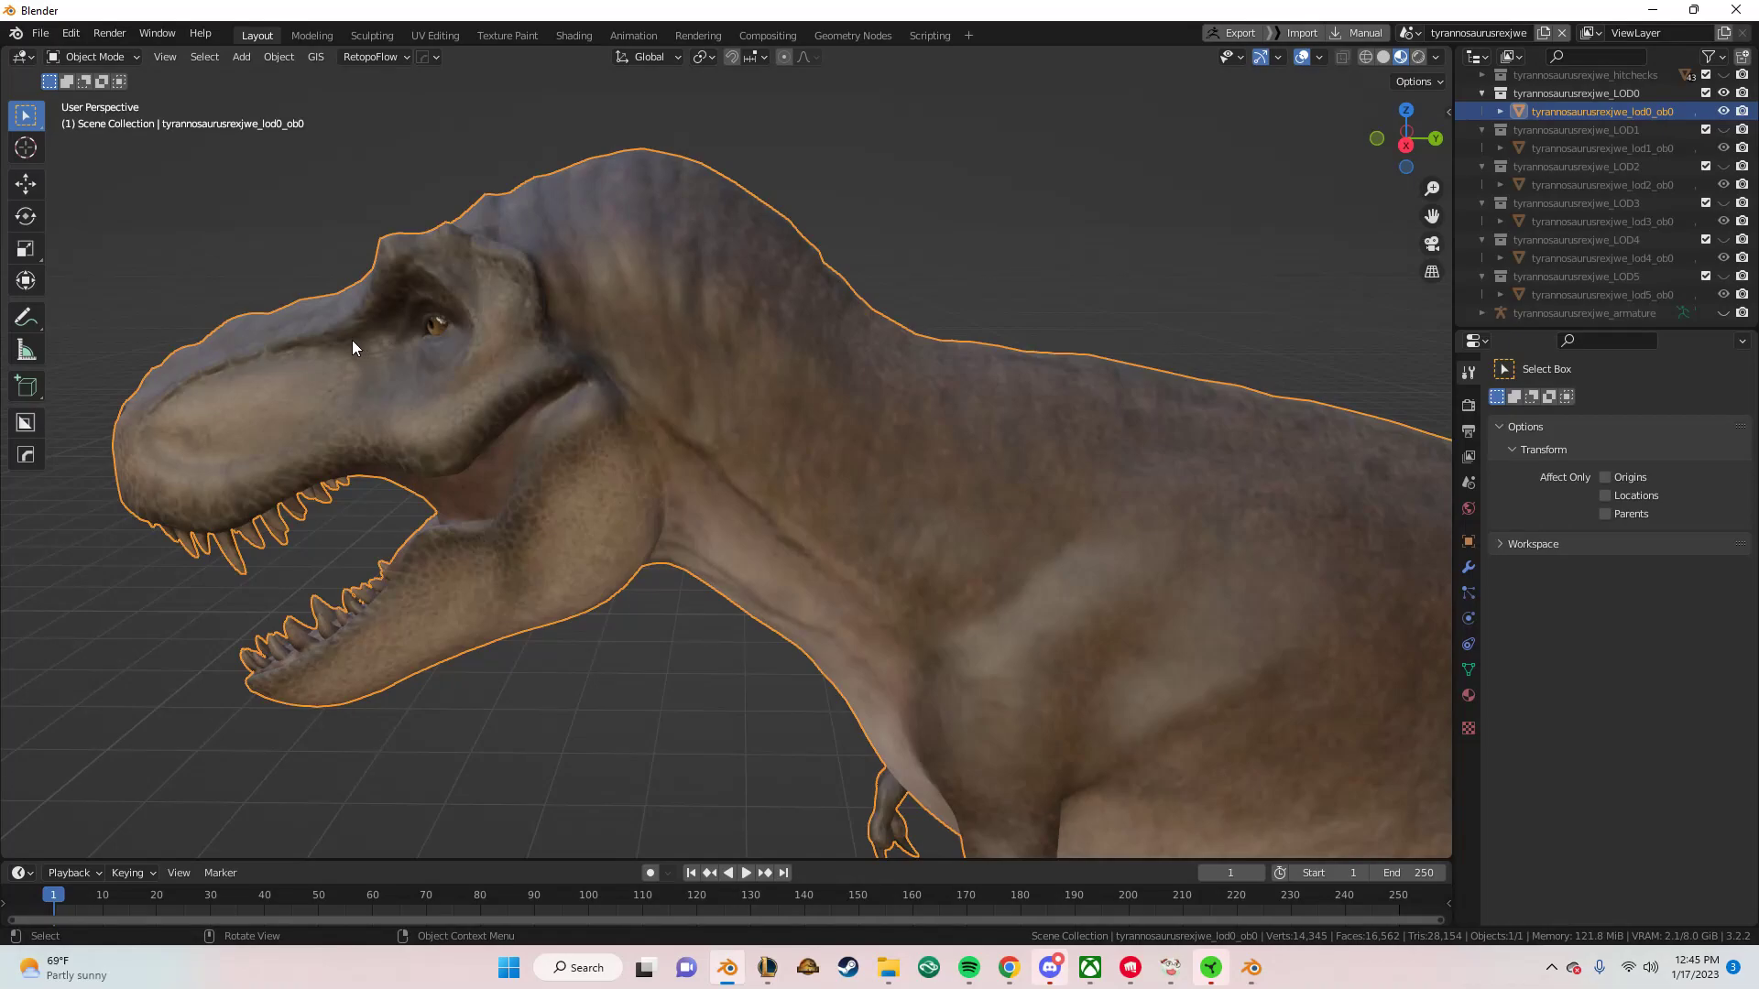
scroll(346, 349, "up", 2)
Orbit, zoom and pan around the T-rex head, neck and body to inspect the model
mouse_move(345, 349)
middle_mouse_down()
mouse_move(449, 372)
mouse_move(379, 415)
middle_mouse_up()
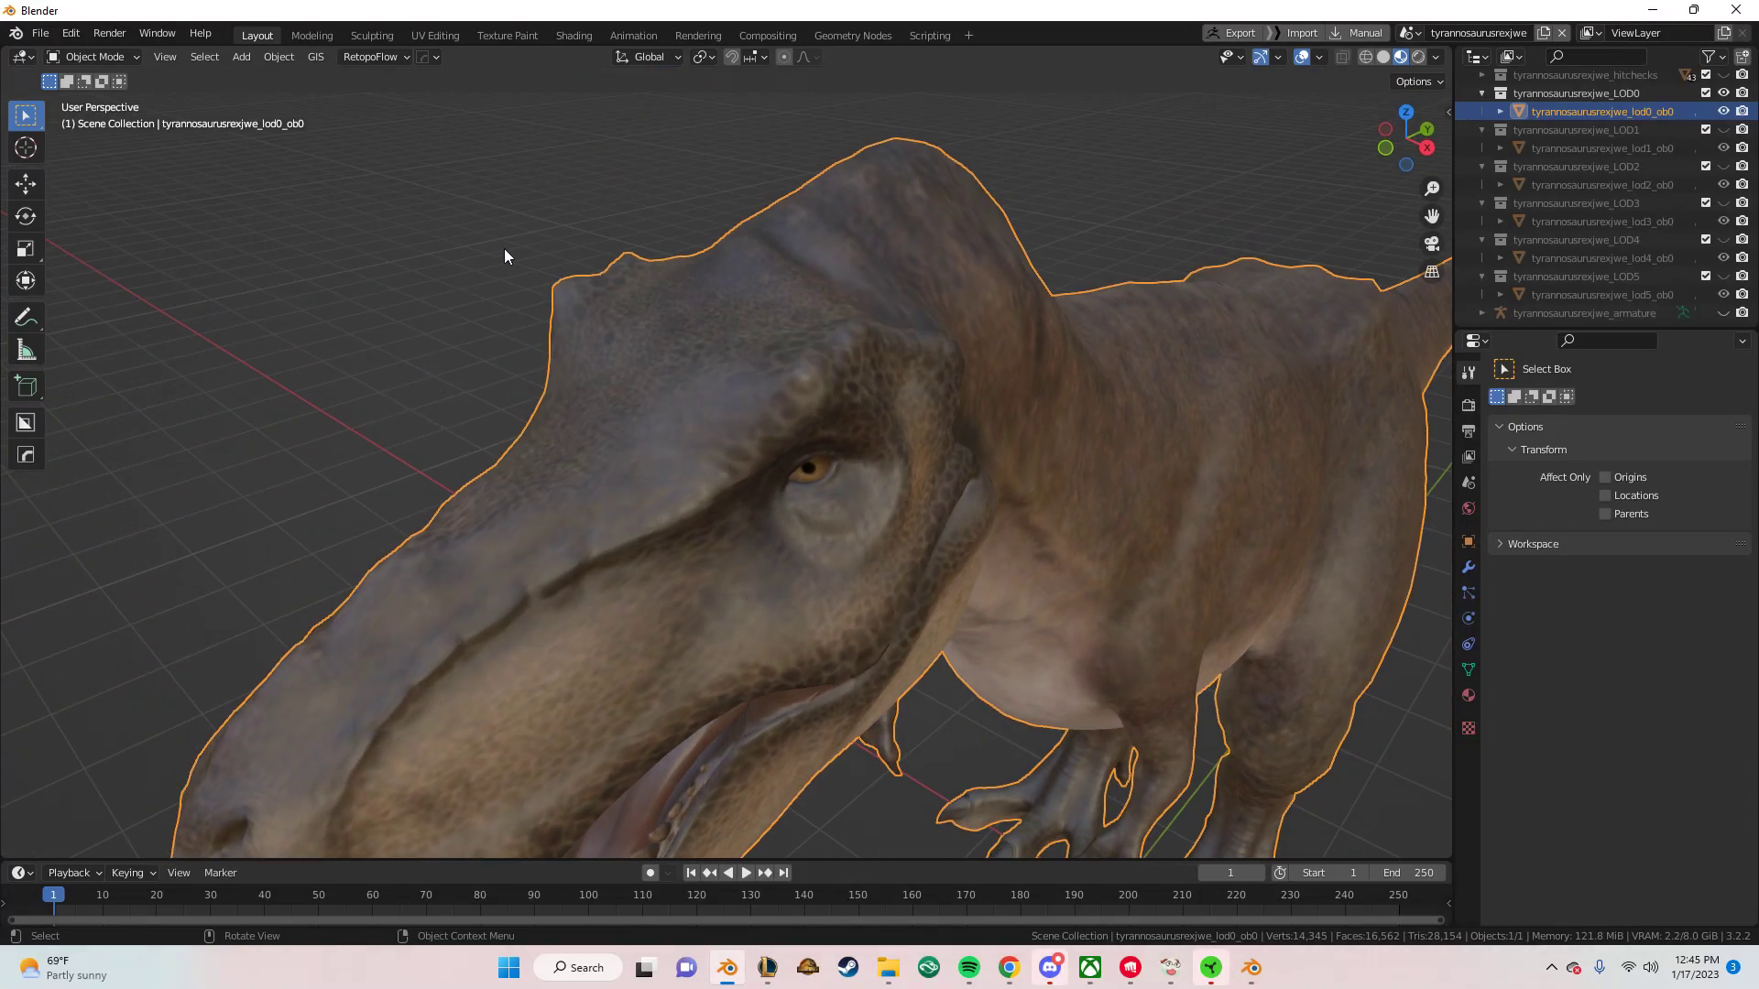
scroll(676, 374, "down", 3)
scroll(663, 364, "down", 2)
mouse_move(663, 365)
middle_mouse_down()
mouse_move(640, 311)
mouse_move(519, 372)
mouse_move(753, 414)
mouse_move(925, 403)
middle_mouse_up()
scroll(639, 337, "up", 3)
scroll(634, 337, "down", 2)
scroll(634, 337, "down", 1)
scroll(614, 437, "up", 4)
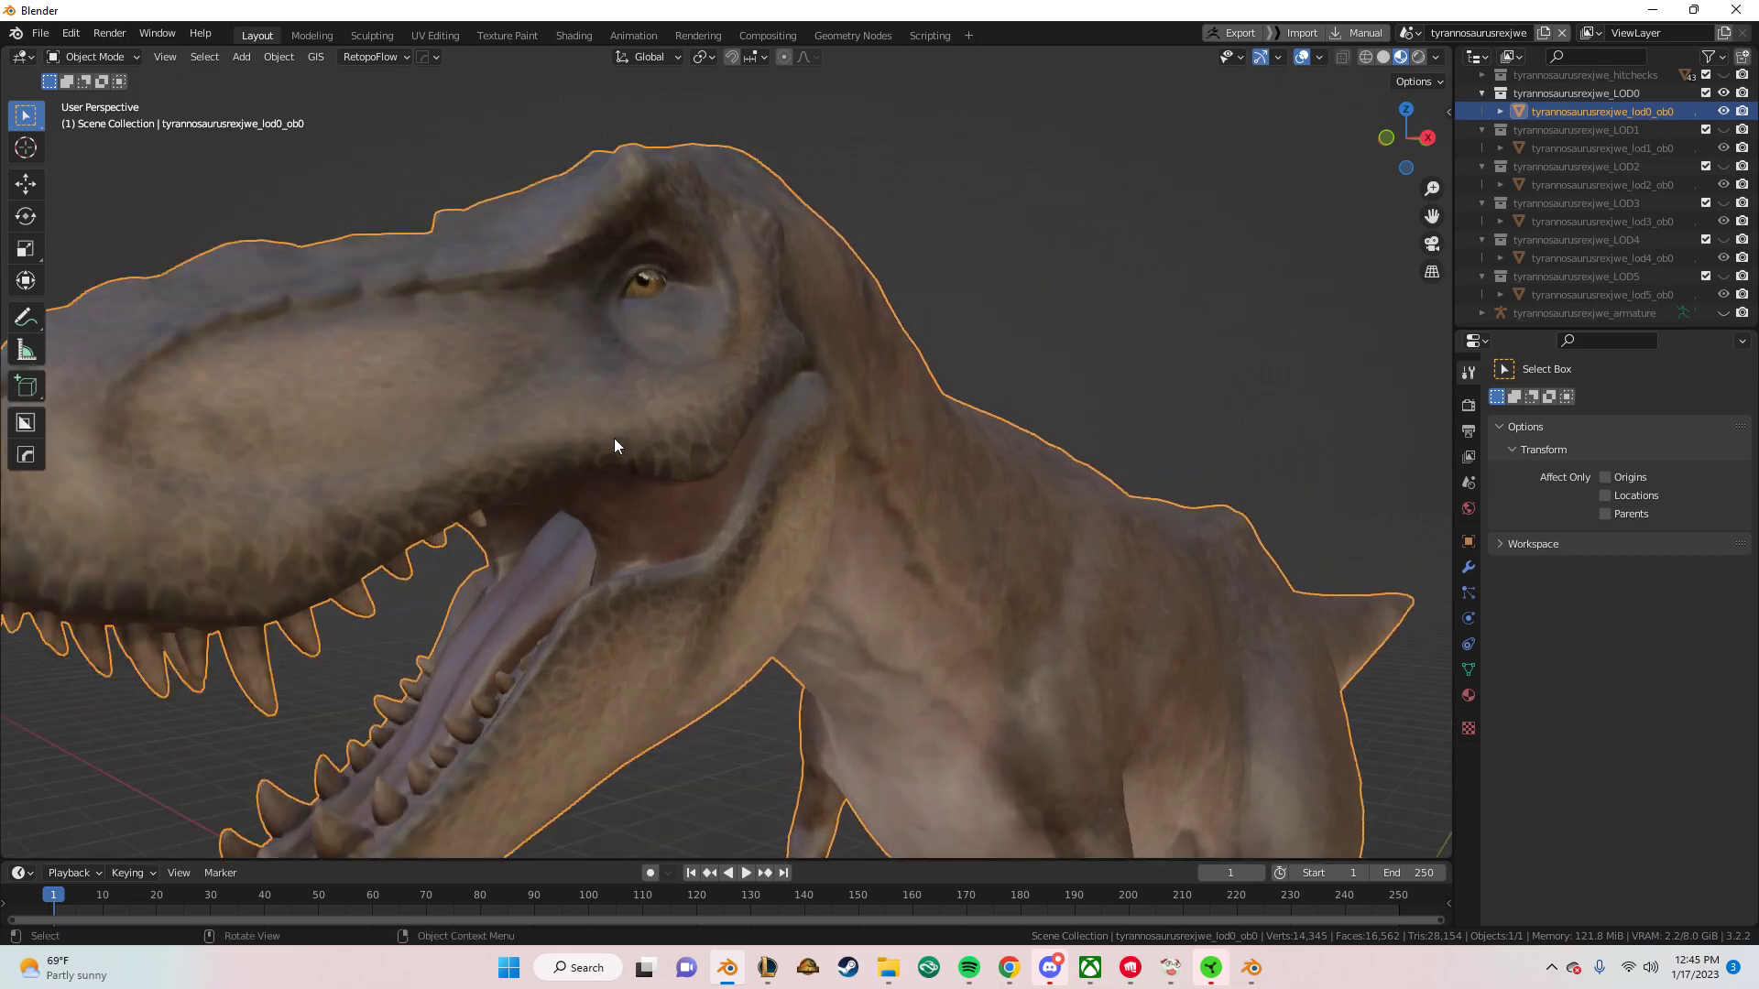
scroll(596, 442, "up", 1)
scroll(595, 441, "down", 4)
mouse_move(541, 453)
middle_mouse_down()
mouse_move(480, 535)
mouse_move(482, 482)
mouse_move(730, 421)
mouse_move(675, 373)
mouse_move(765, 339)
mouse_move(781, 455)
mouse_move(621, 511)
mouse_move(549, 452)
mouse_move(608, 456)
mouse_move(424, 448)
mouse_move(498, 425)
mouse_move(658, 459)
mouse_move(675, 396)
mouse_move(495, 498)
middle_mouse_up()
scroll(533, 465, "up", 4)
scroll(533, 465, "down", 2)
scroll(528, 443, "down", 2)
scroll(621, 510, "up", 4)
scroll(609, 510, "down", 4)
scroll(495, 497, "down", 2)
mouse_move(617, 444)
middle_mouse_down()
mouse_move(809, 518)
mouse_move(436, 461)
middle_mouse_up()
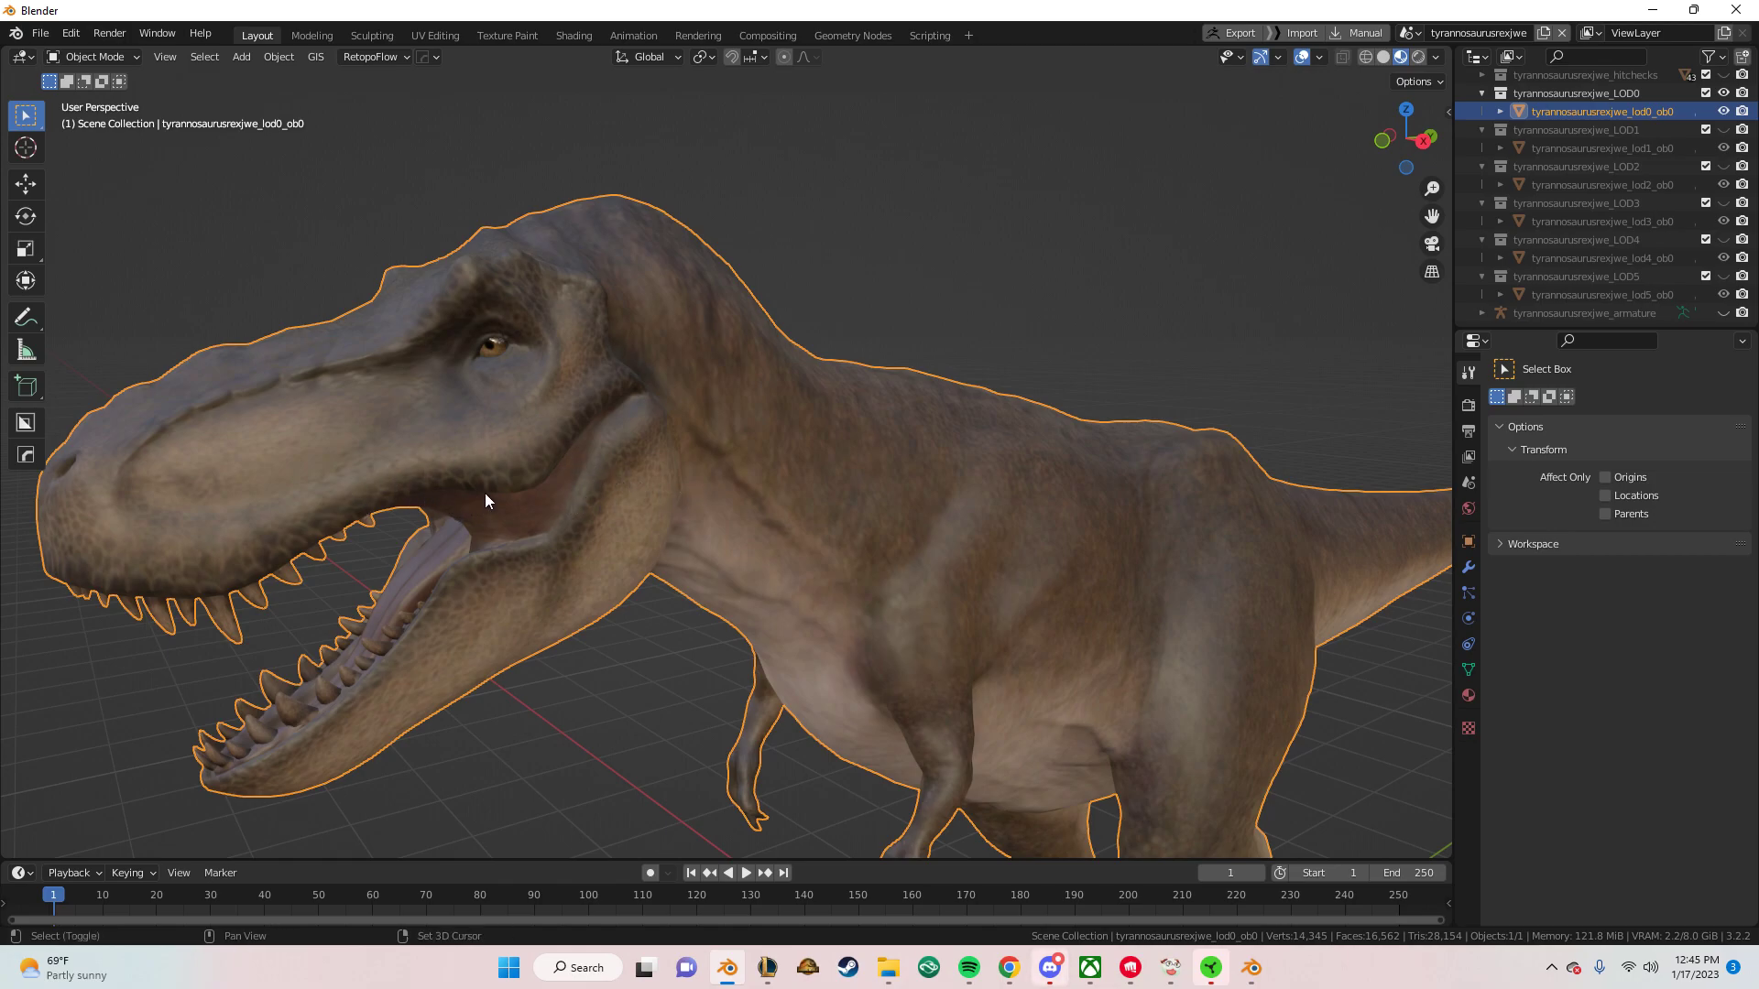
middle_click_drag(738, 452, 688, 511)
scroll(589, 577, "up", 2)
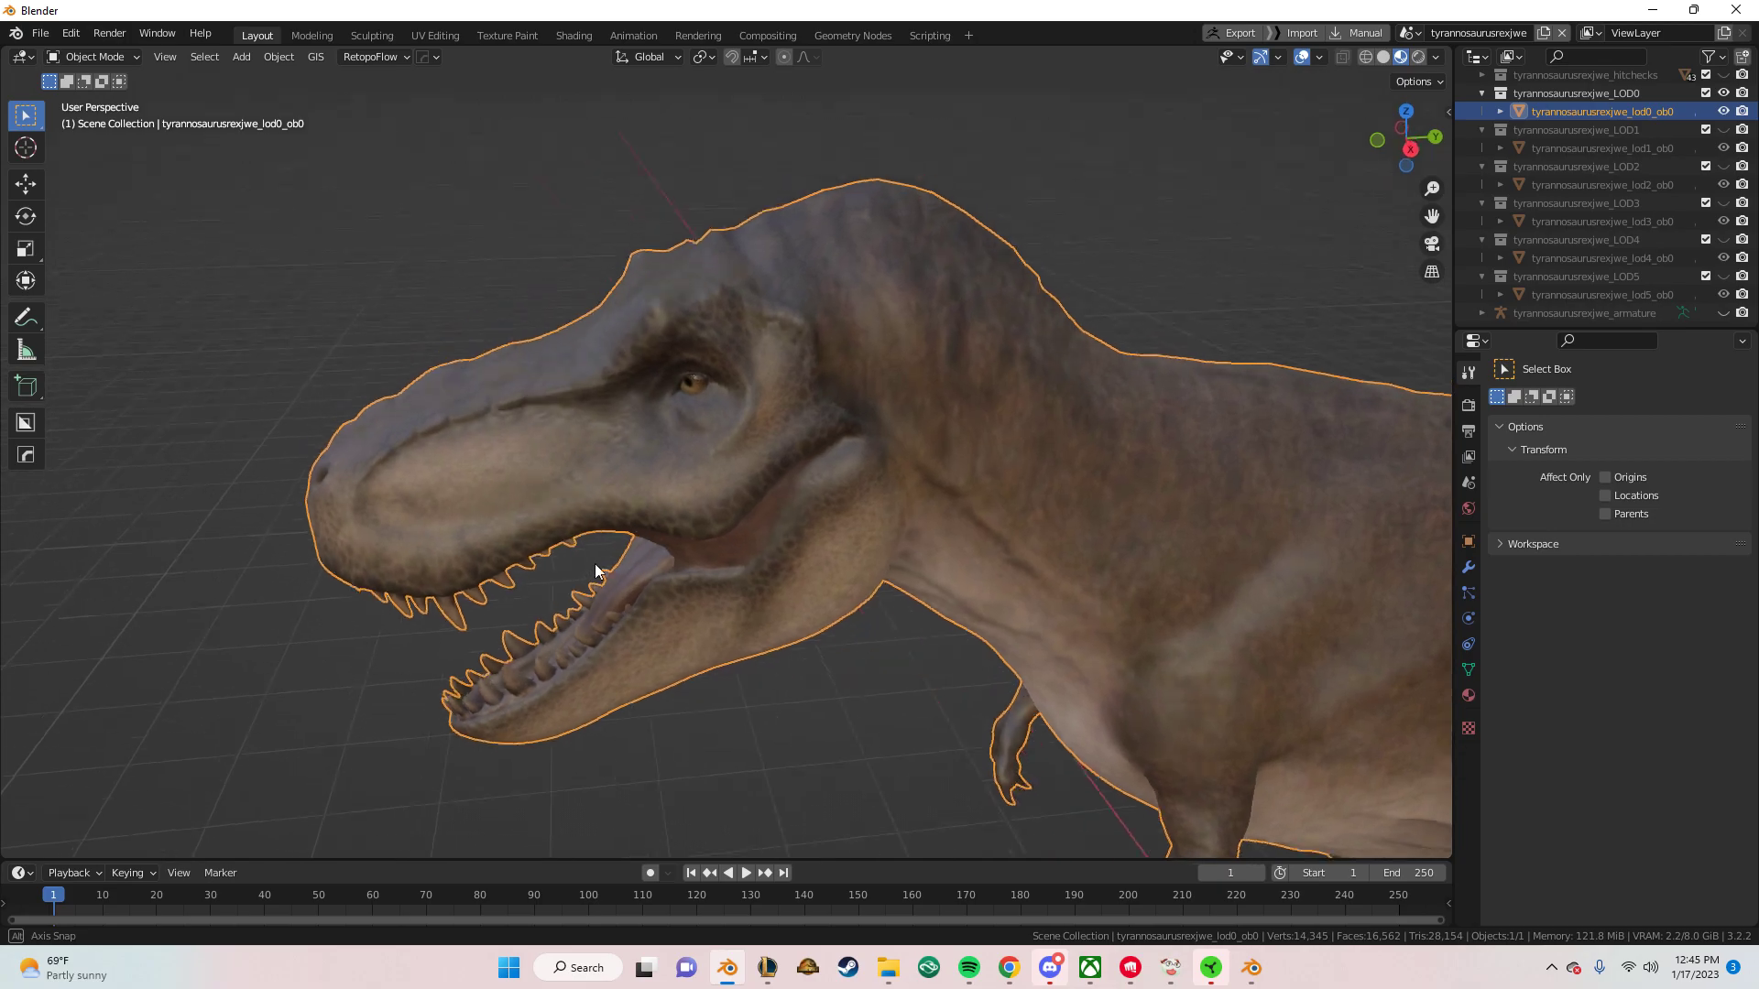
scroll(590, 560, "up", 3)
mouse_move(590, 561)
middle_mouse_down("shift")
mouse_move(662, 519)
mouse_move(816, 598)
middle_mouse_up("shift")
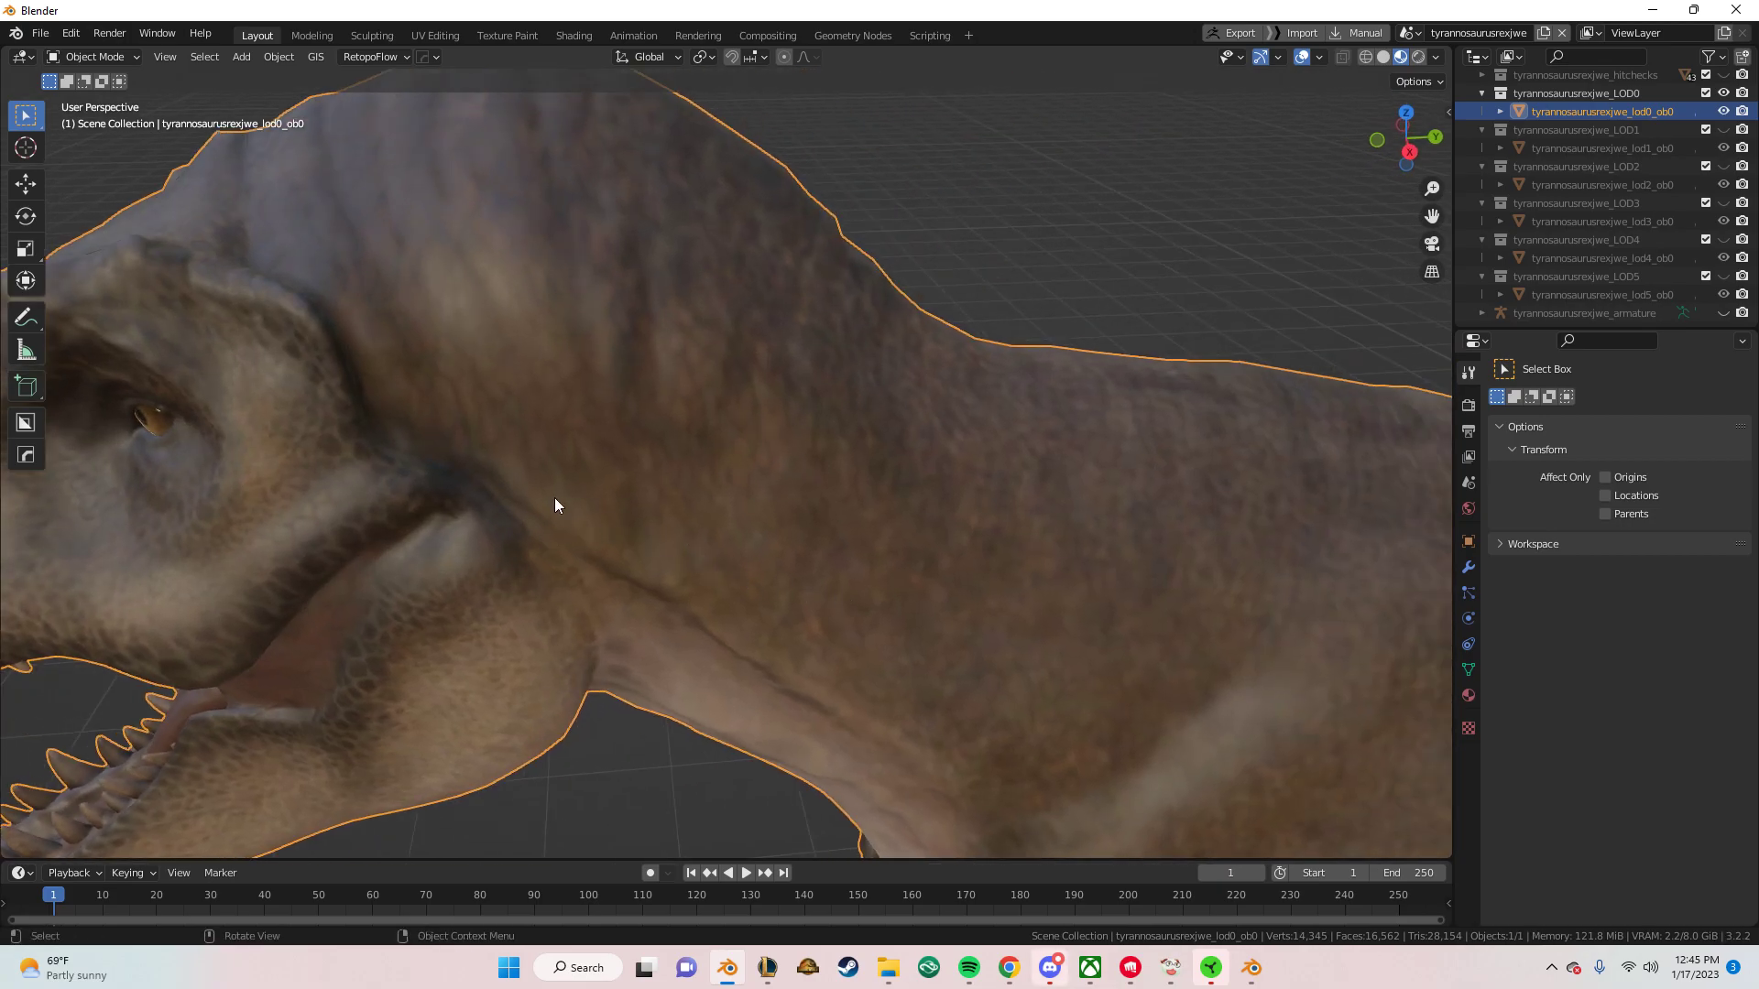
Switch to the Texture Paint workspace with the T-rex in view and the paint tool settings shown
left_click(520, 35)
middle_click_drag(973, 511, 1011, 444)
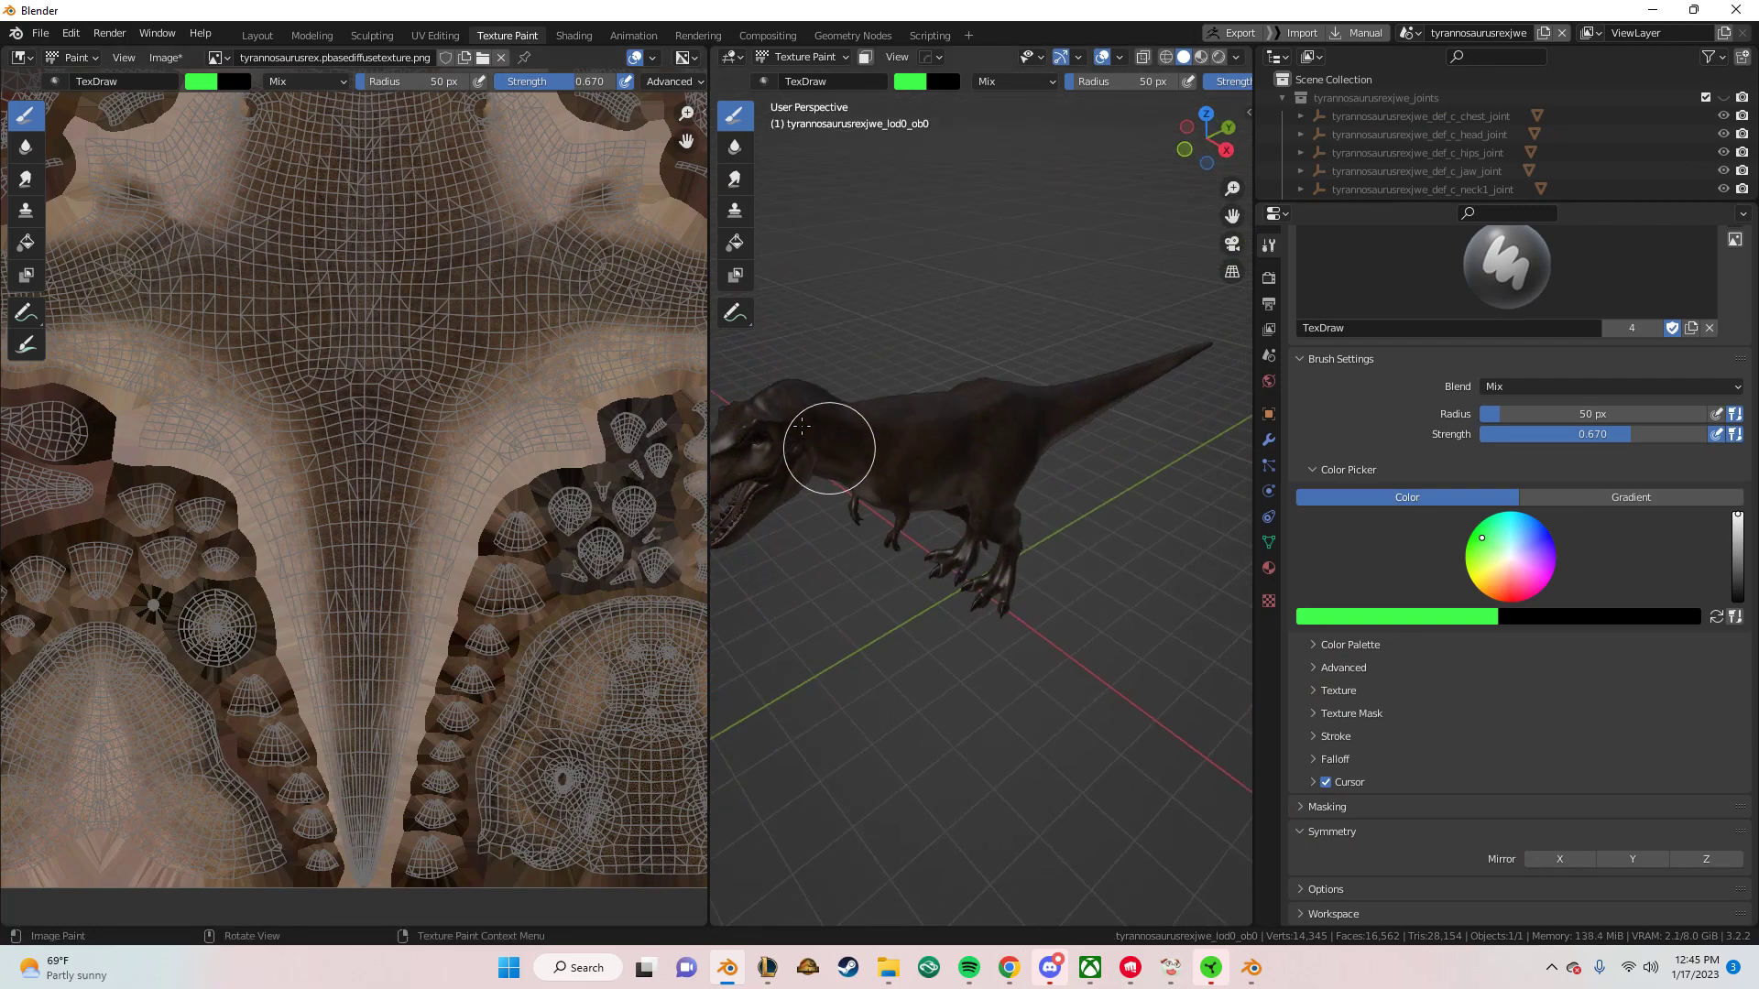
scroll(911, 368, "up", 3)
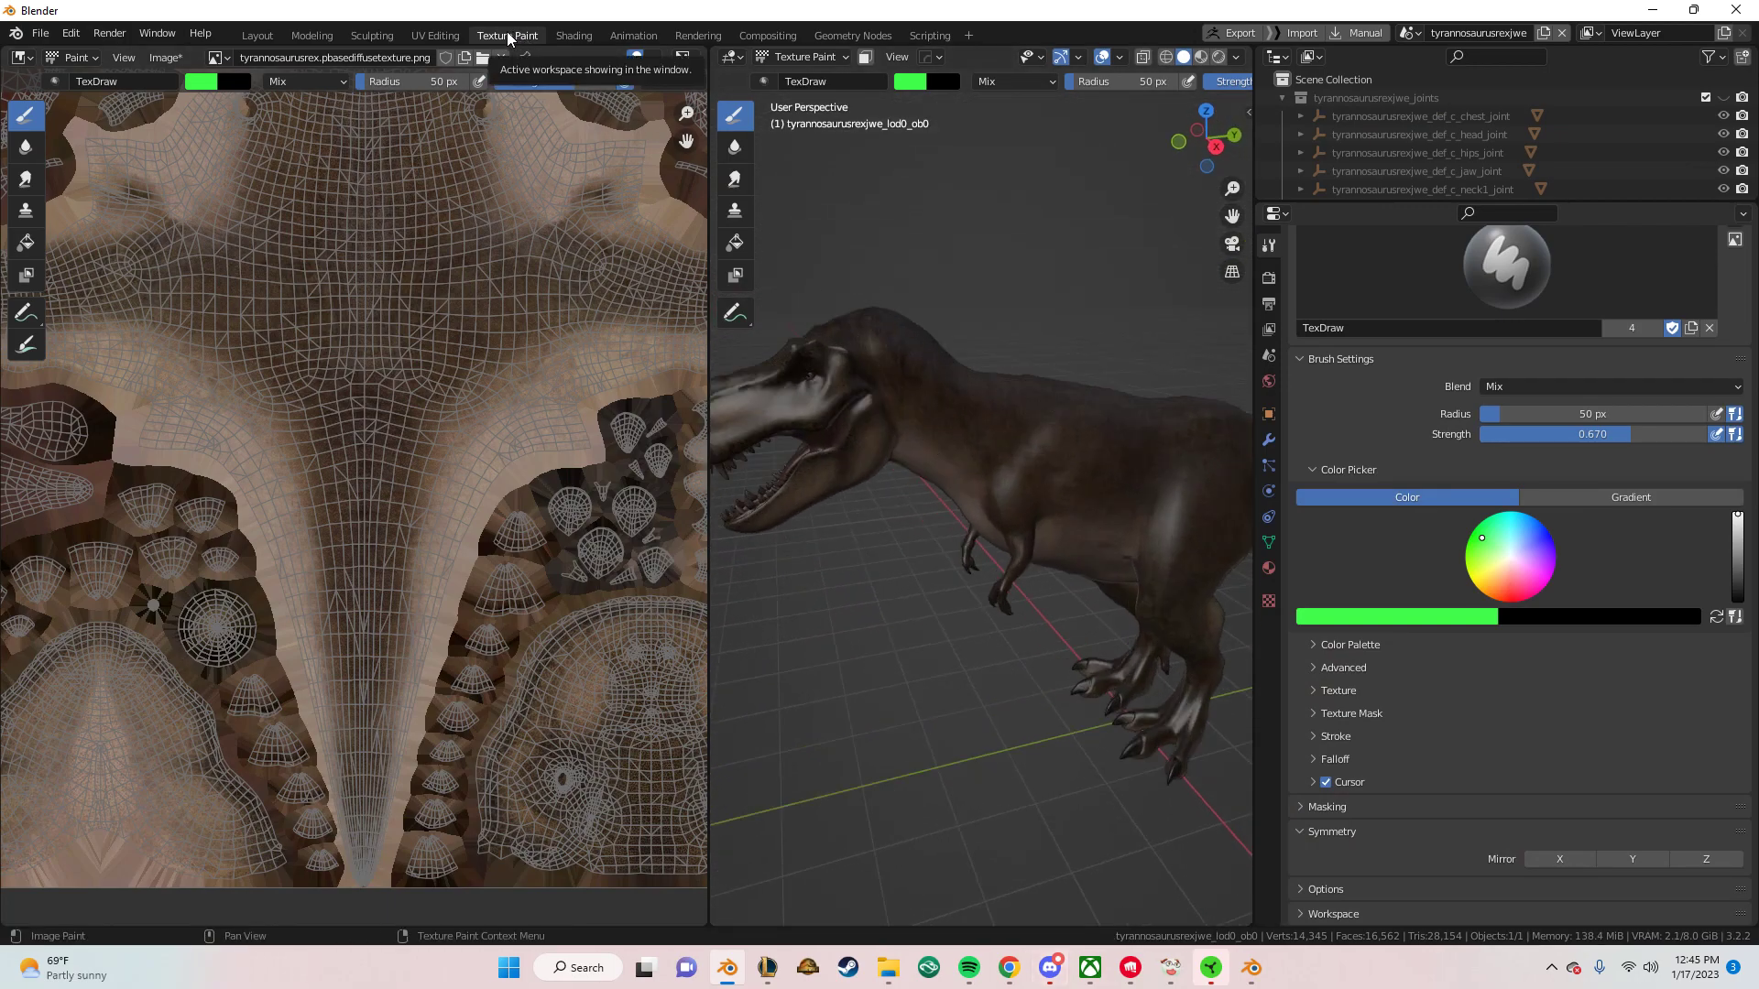
left_click(255, 41)
left_click(499, 37)
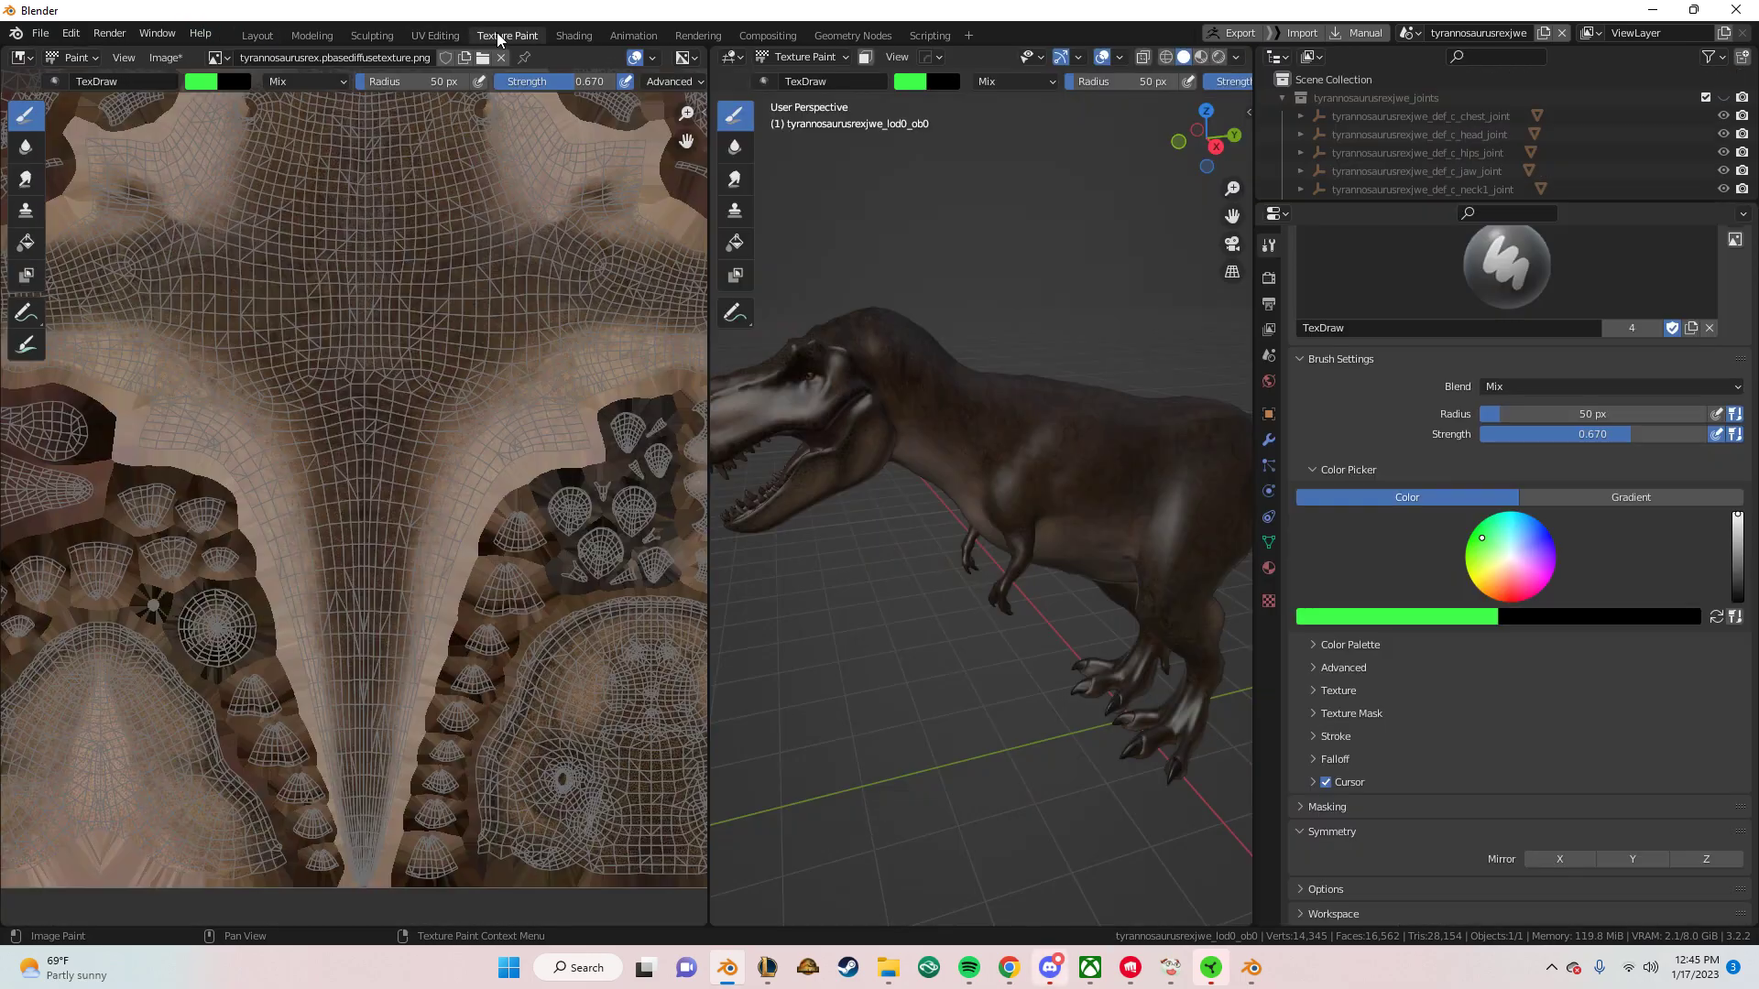
scroll(1409, 402, "up", 2)
left_click(1270, 278)
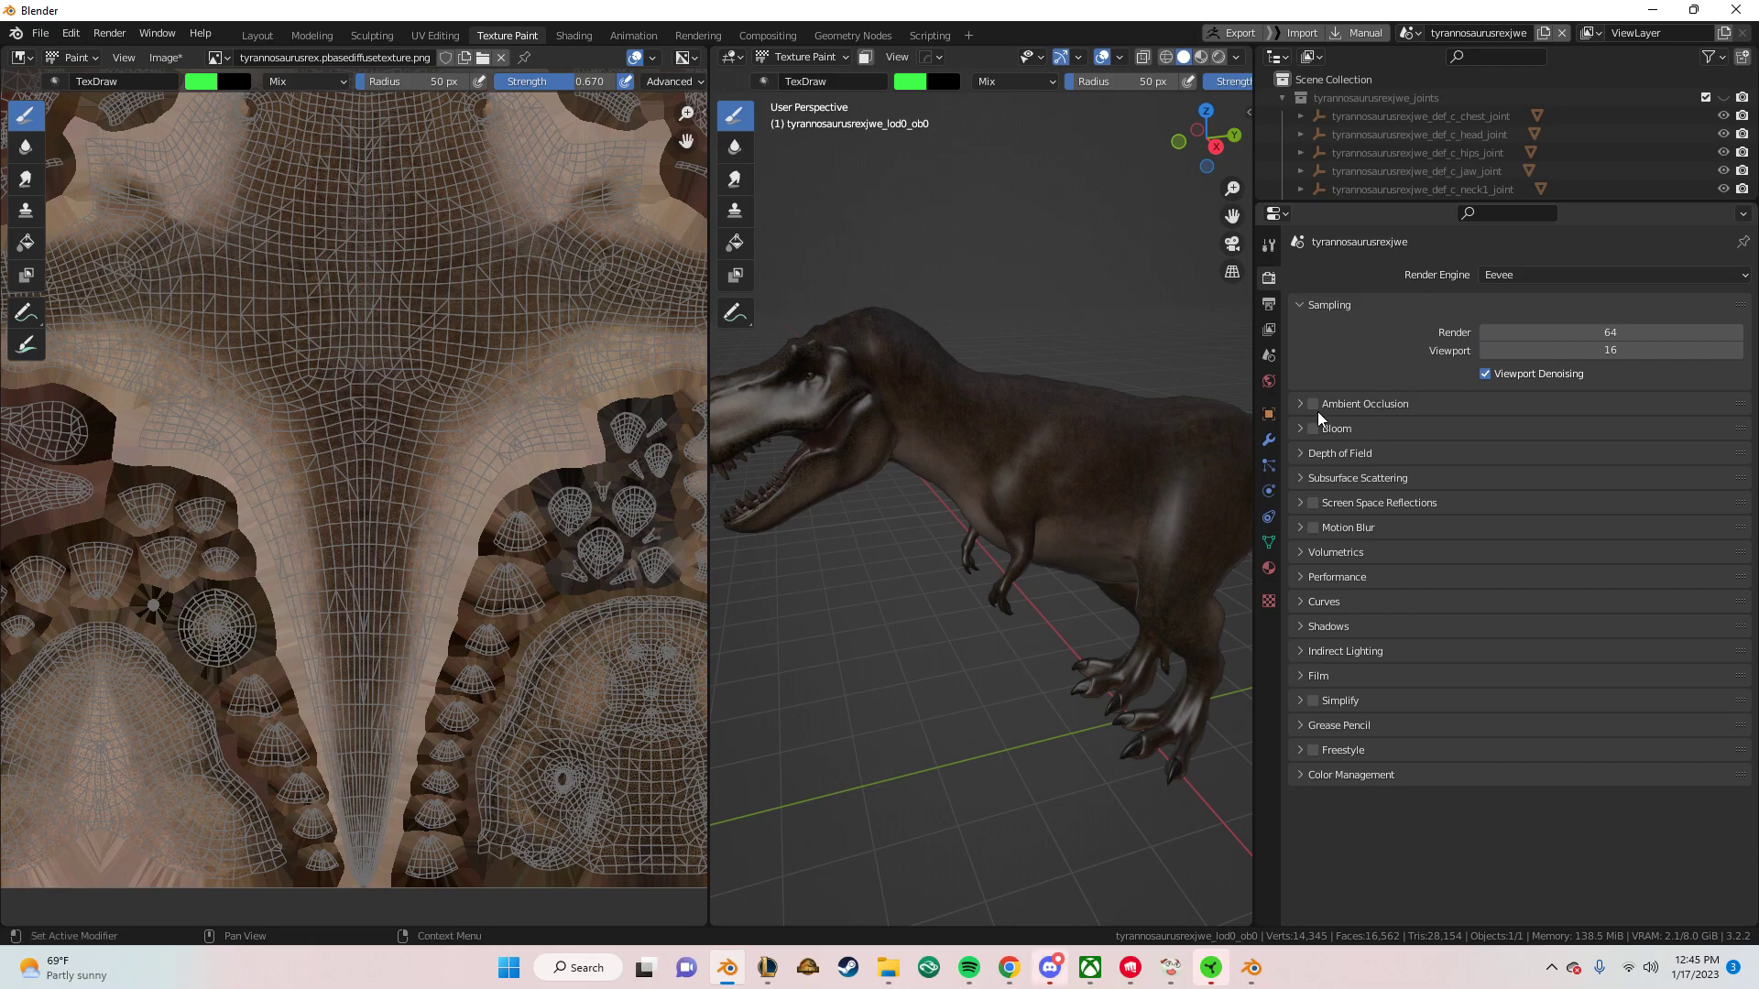
left_click(1269, 249)
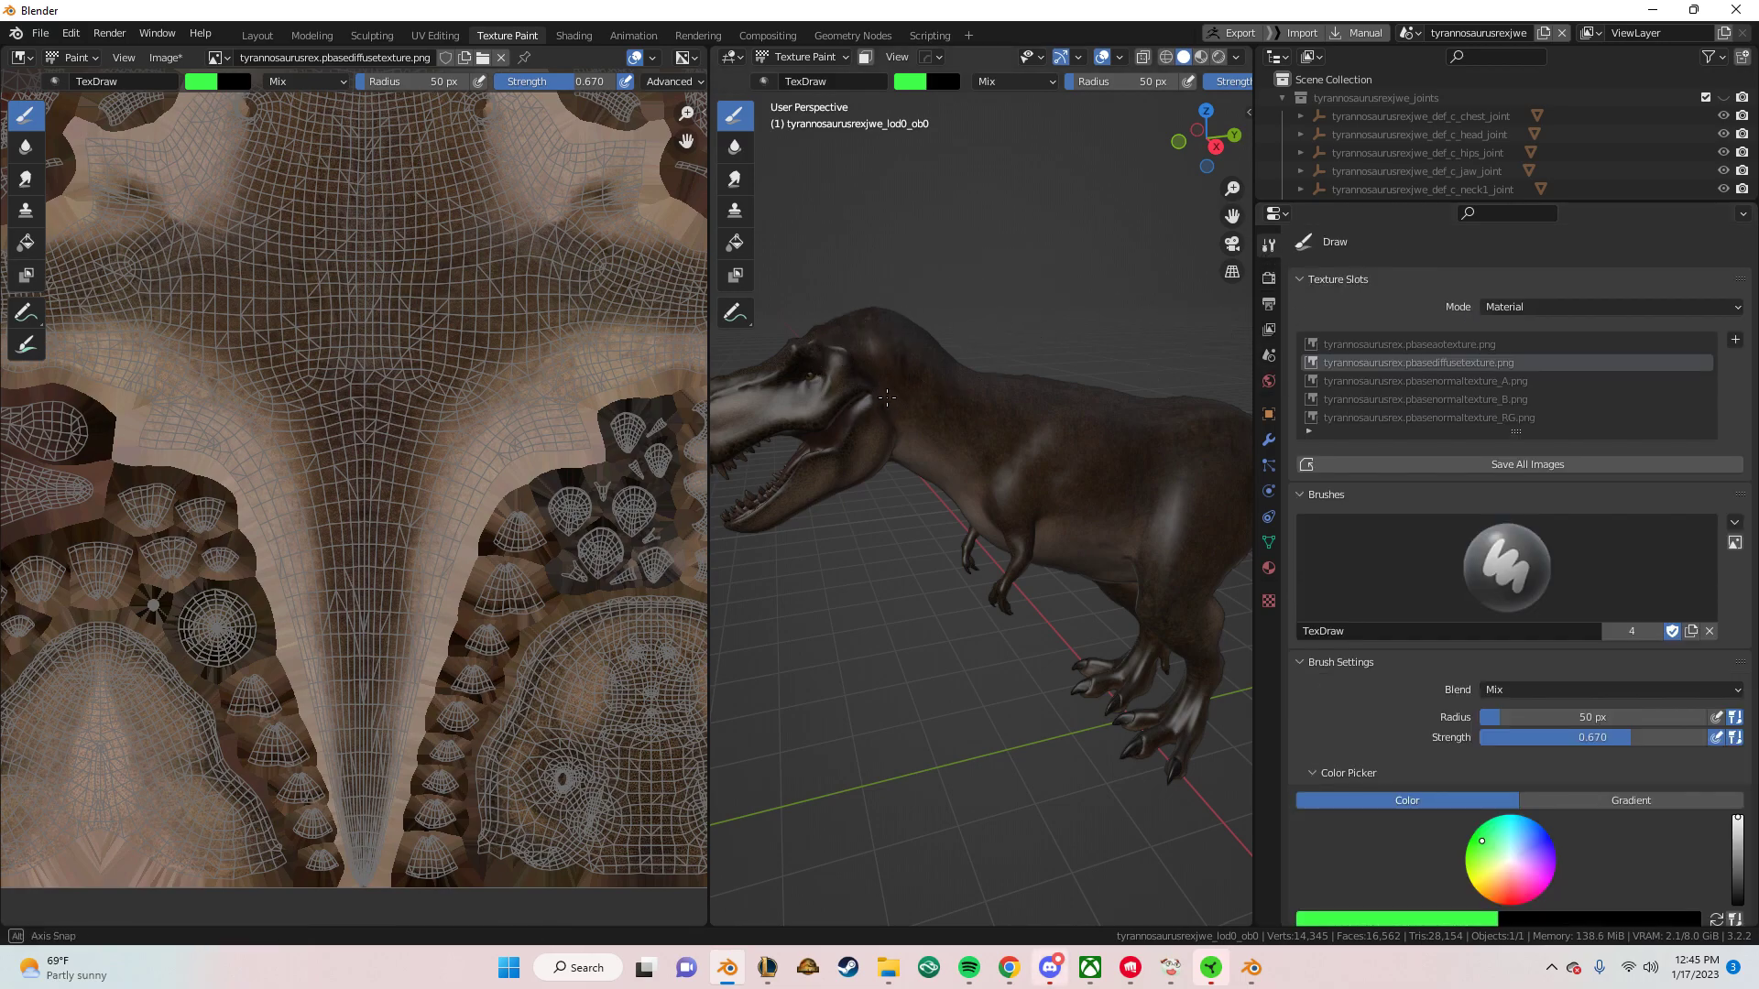
middle_click_drag(858, 360, 910, 445)
Make the pbasediffusetexture slot the paint target, after briefly trying normal texture A
left_click(1388, 389)
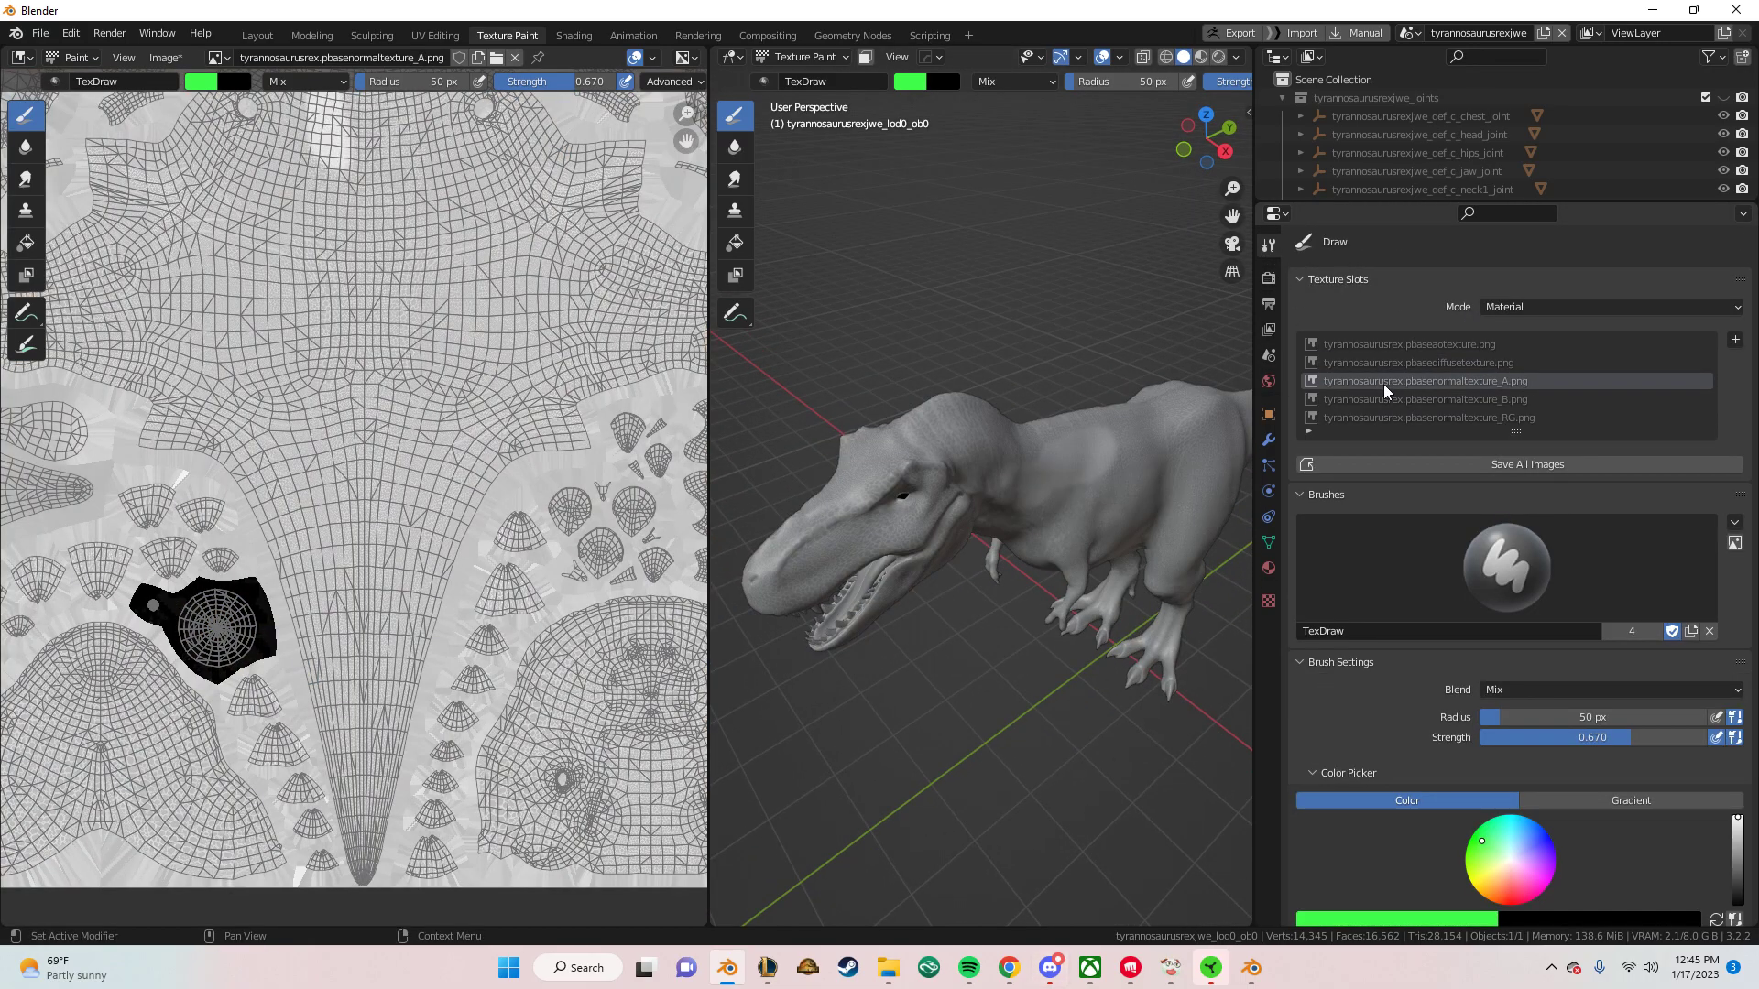
middle_click_drag(1007, 477, 982, 440)
scroll(982, 440, "up", 2)
scroll(961, 457, "up", 3)
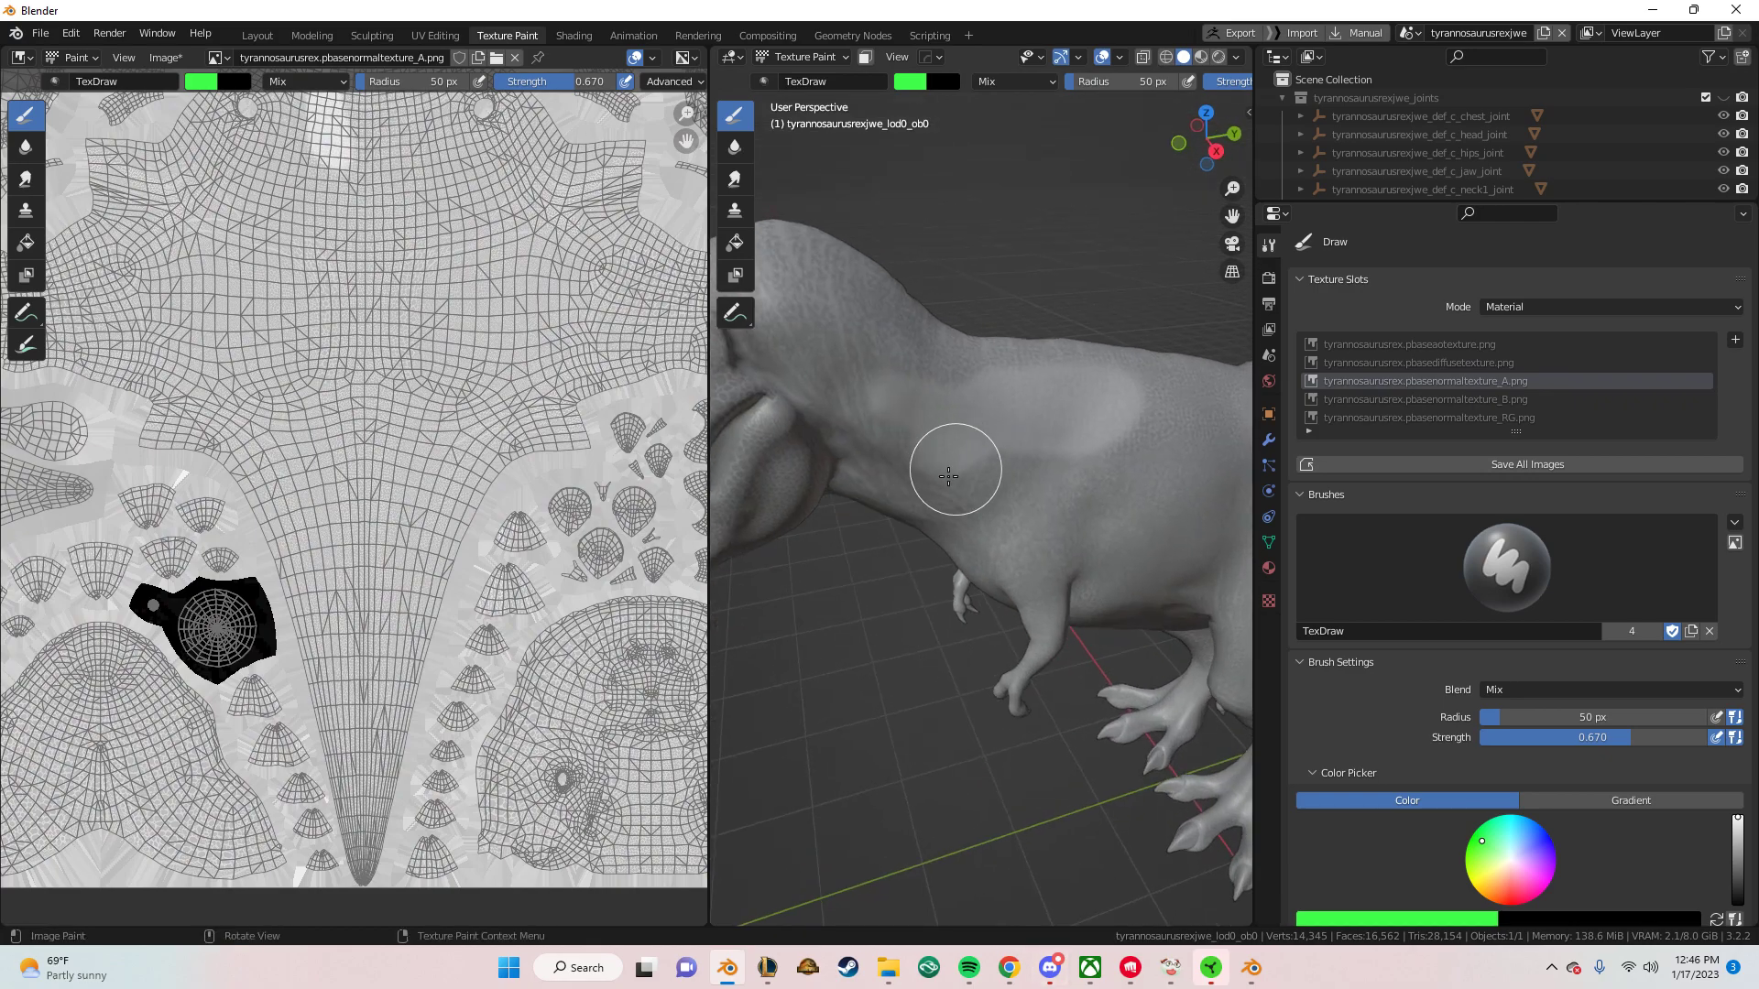
left_click(1431, 366)
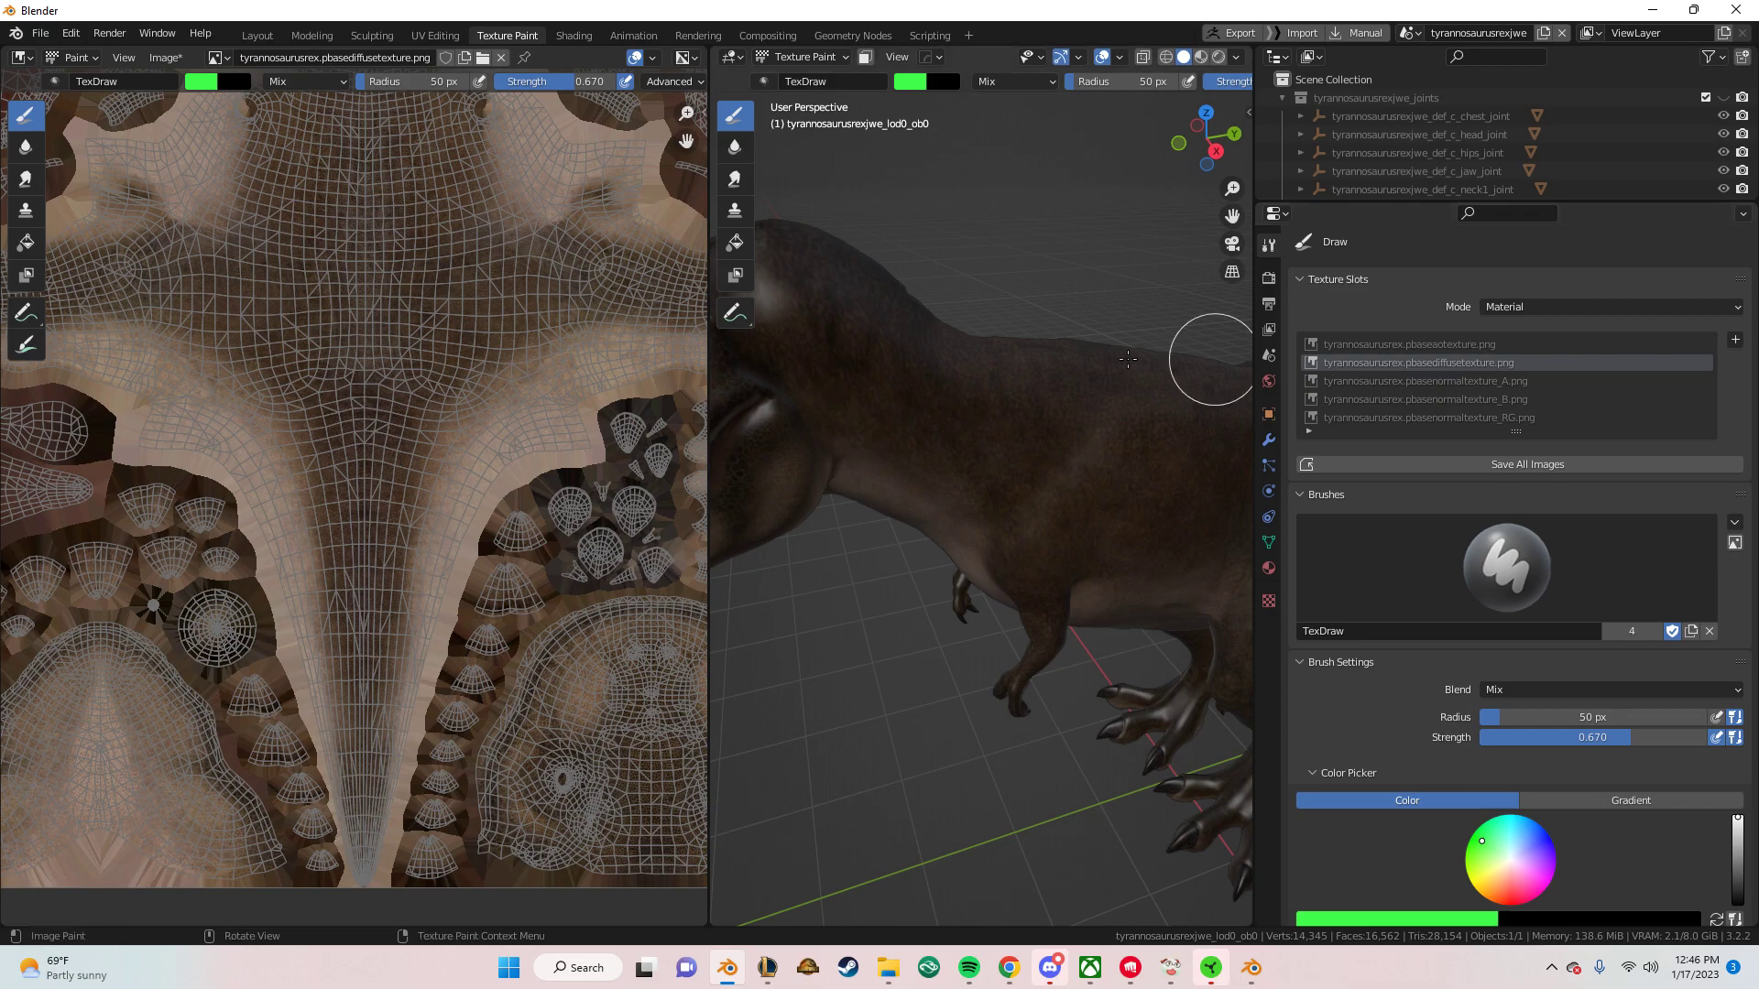
scroll(814, 342, "down", 3)
scroll(909, 368, "down", 2)
middle_click_drag(941, 355, 930, 381)
scroll(930, 346, "up", 2)
left_click(203, 84)
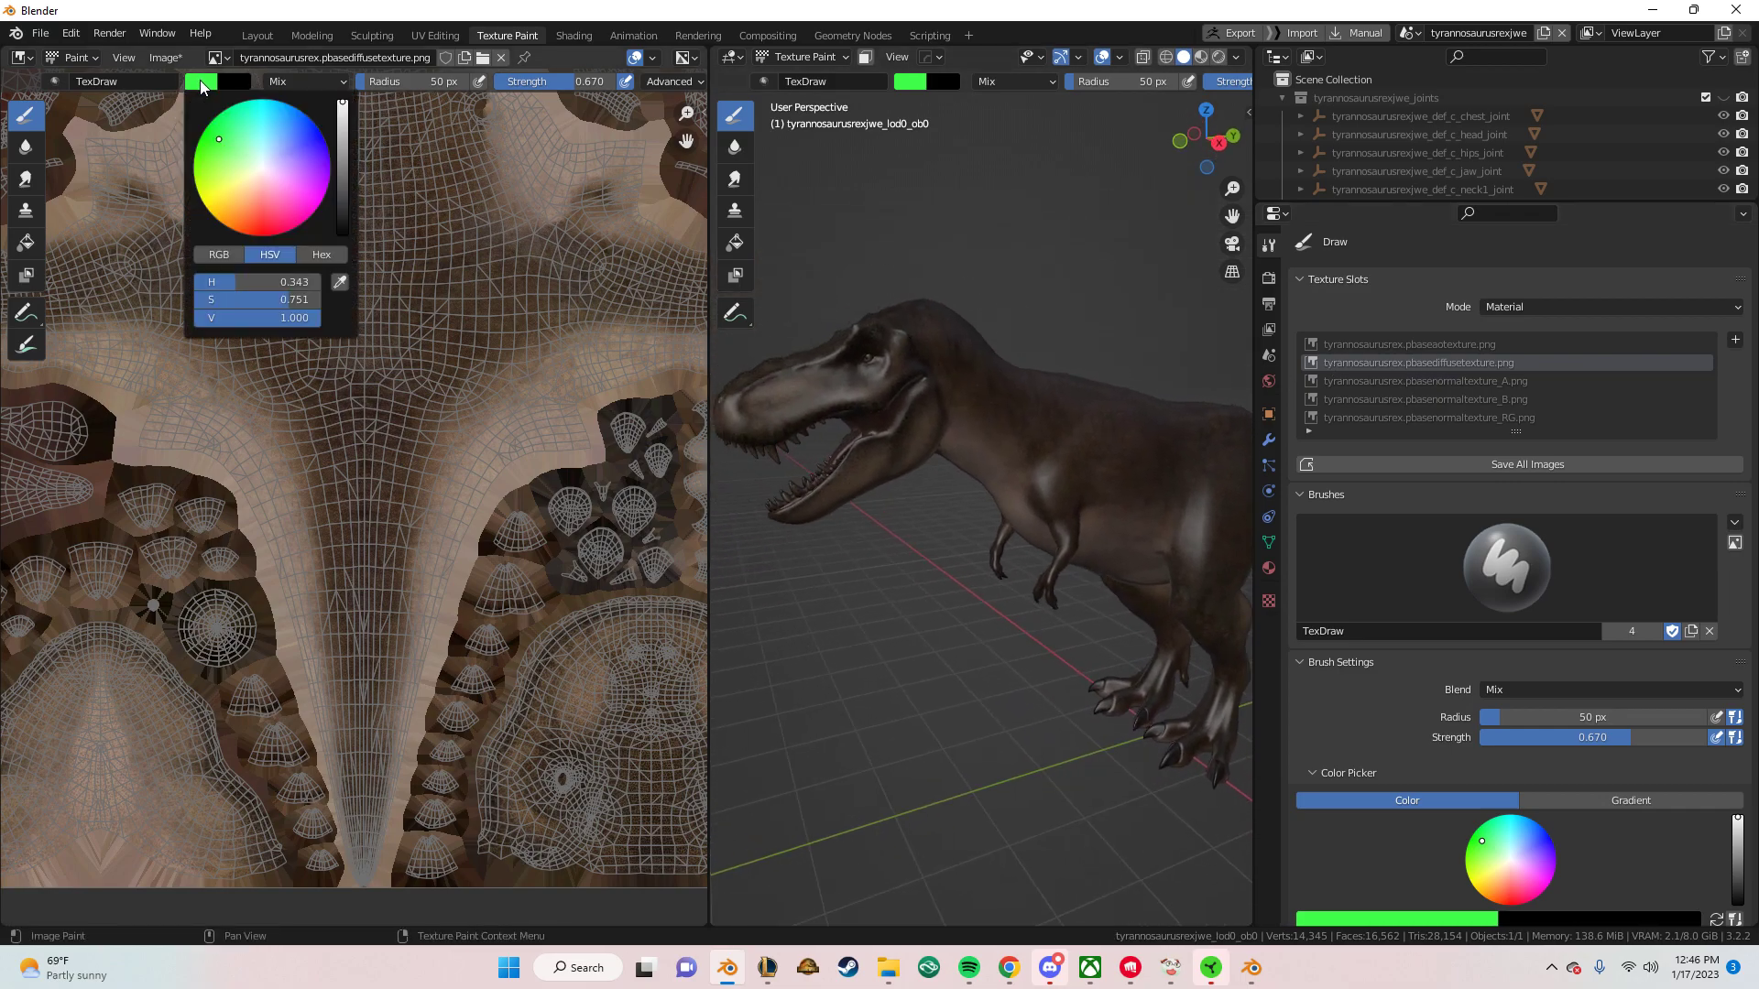
Pick red as the brush colour and paint a stroke on the T-rex's back
left_click_drag(246, 154, 272, 233)
middle_click_drag(1079, 344, 1033, 373)
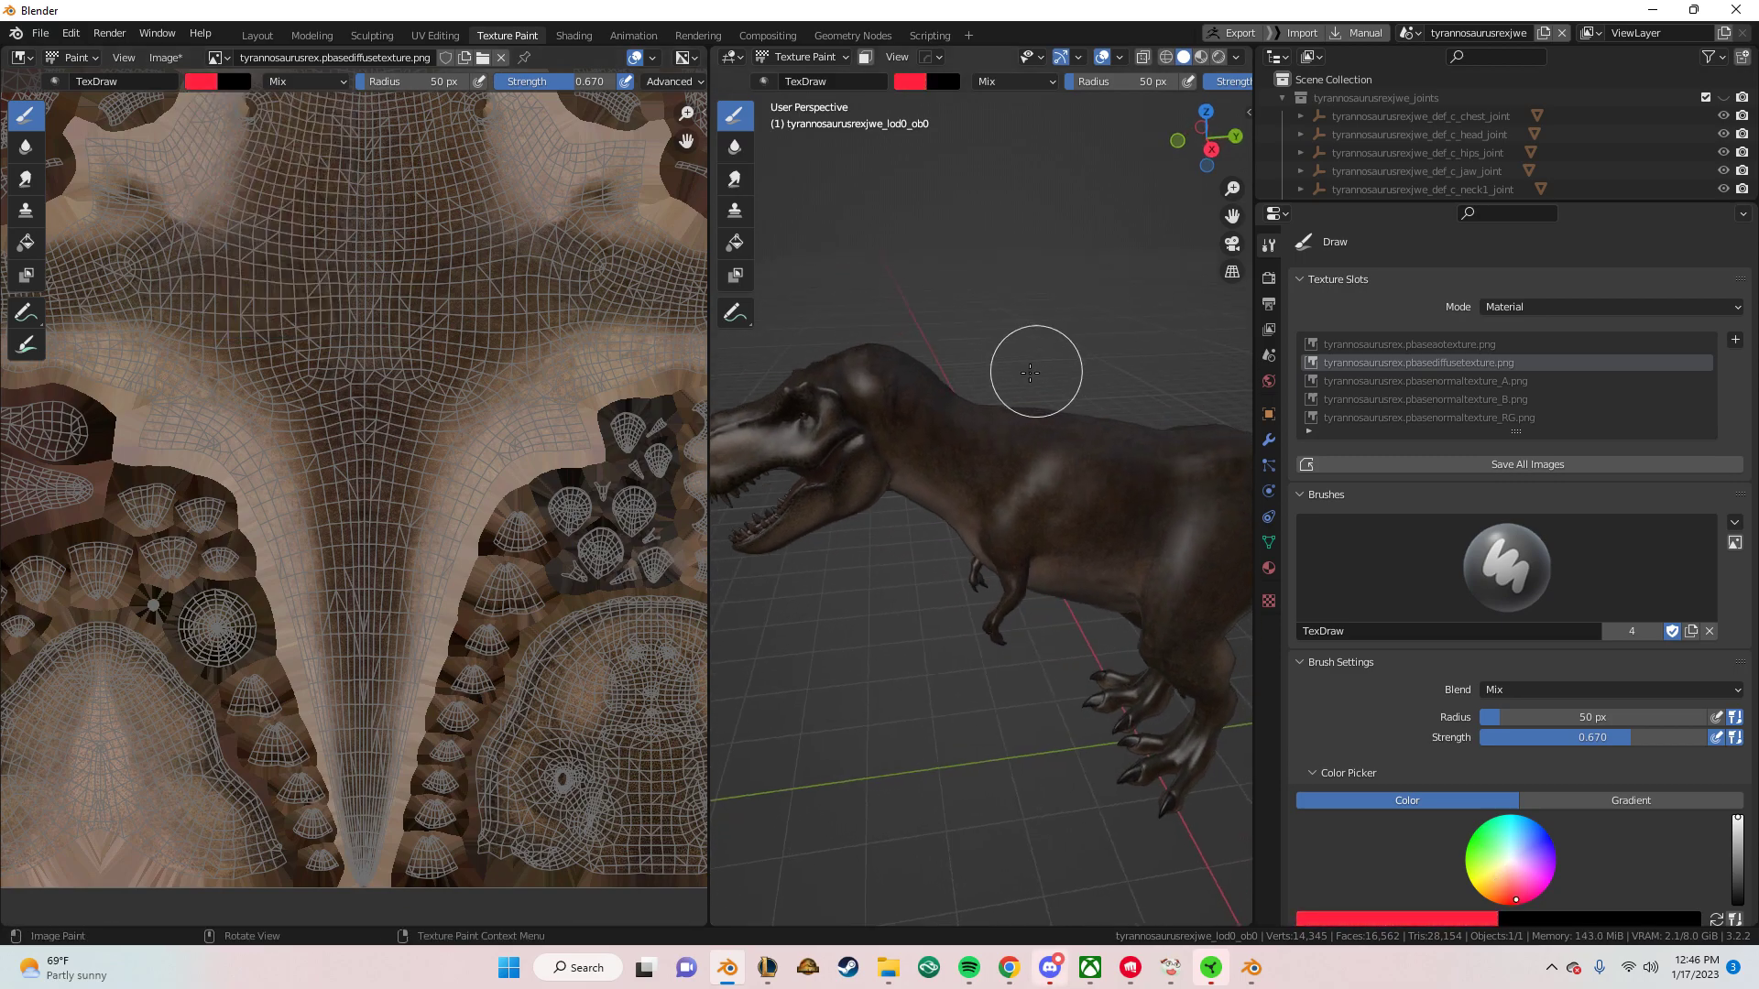
scroll(1033, 372, "up", 3)
mouse_move(948, 419)
left_mouse_down()
mouse_move(871, 408)
mouse_move(892, 409)
left_mouse_up()
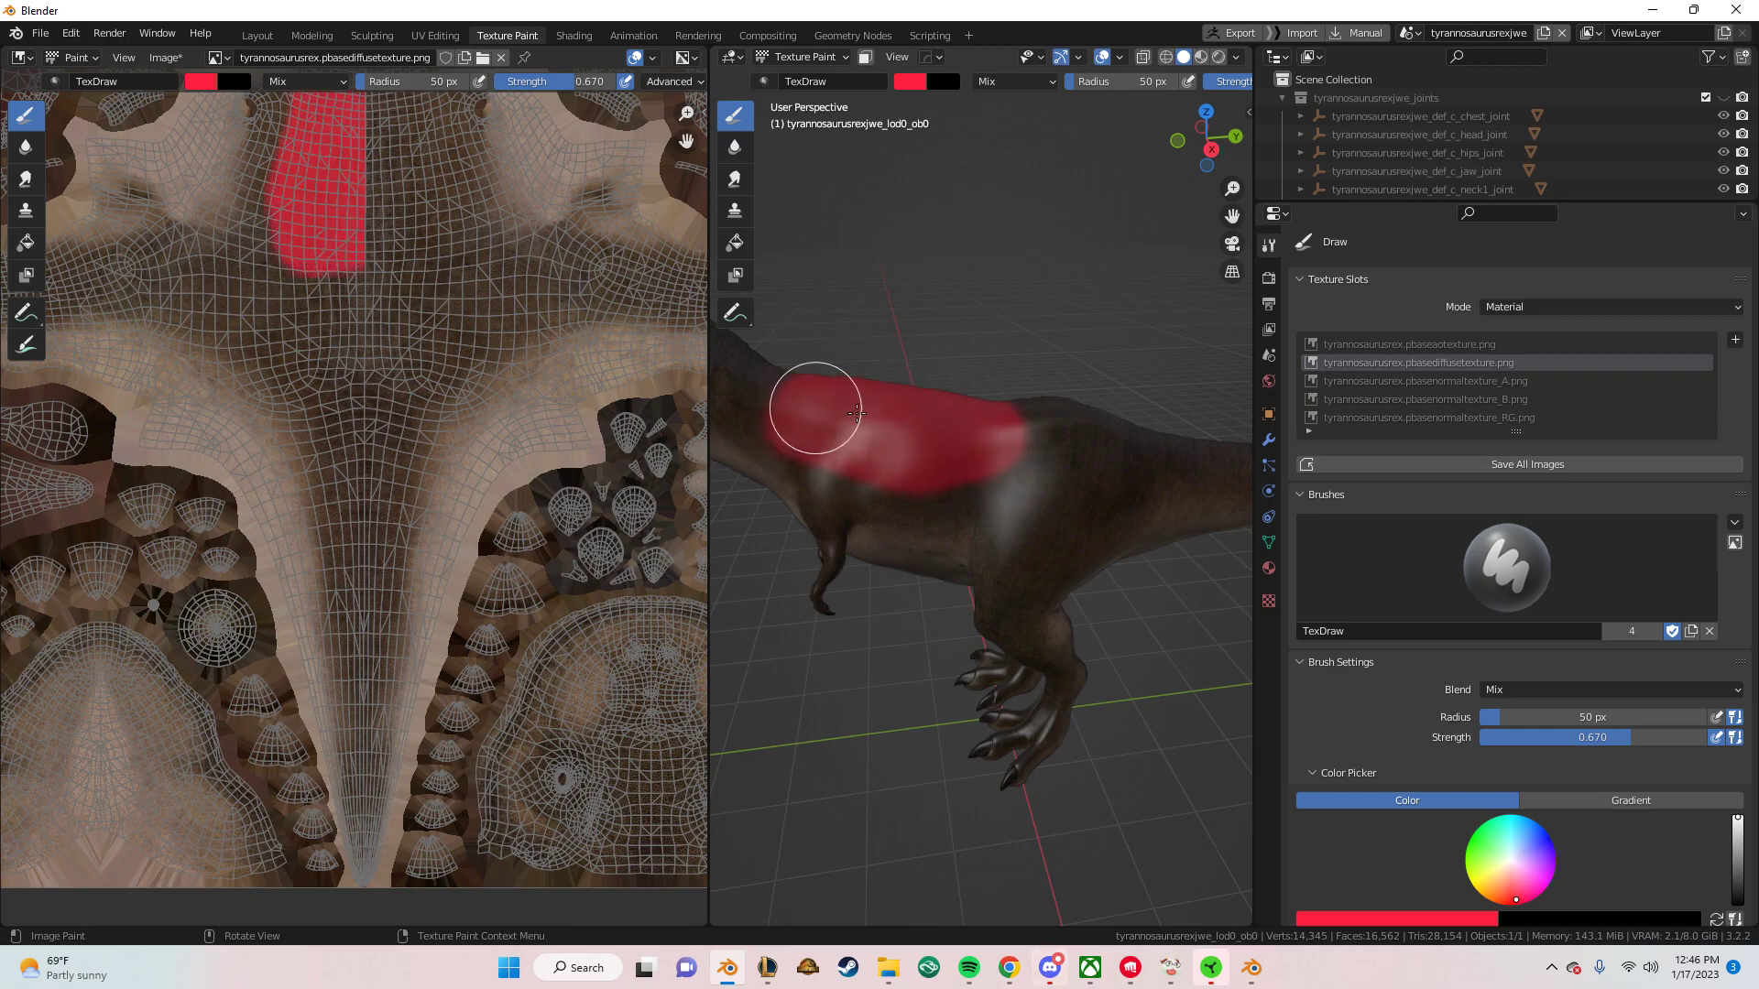
Add more red beside the first stripe, then look over the body from several angles
middle_click_drag(801, 404, 916, 394)
scroll(970, 381, "up", 3)
left_click_drag(970, 381, 1009, 381)
middle_click_drag(1009, 381, 1068, 420)
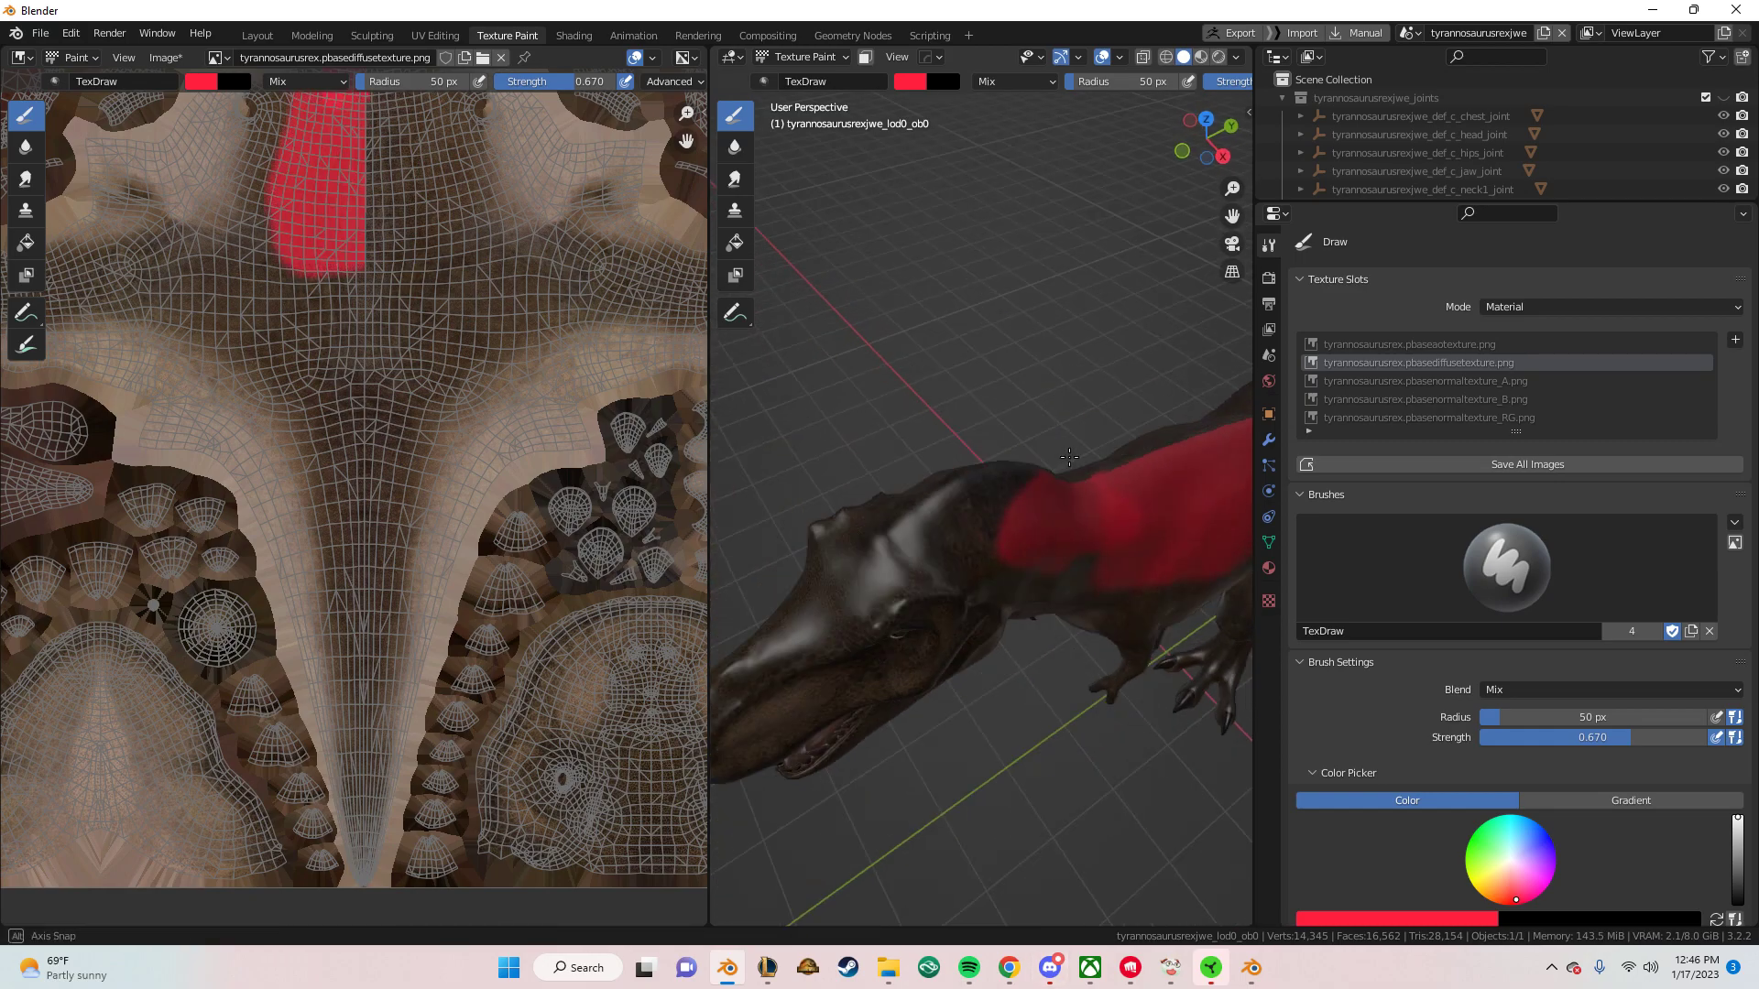
scroll(1001, 459, "up", 3)
scroll(1067, 512, "up", 2)
mouse_move(1068, 511)
middle_mouse_down()
mouse_move(930, 392)
mouse_move(998, 426)
middle_mouse_up()
scroll(1411, 737, "down", 3)
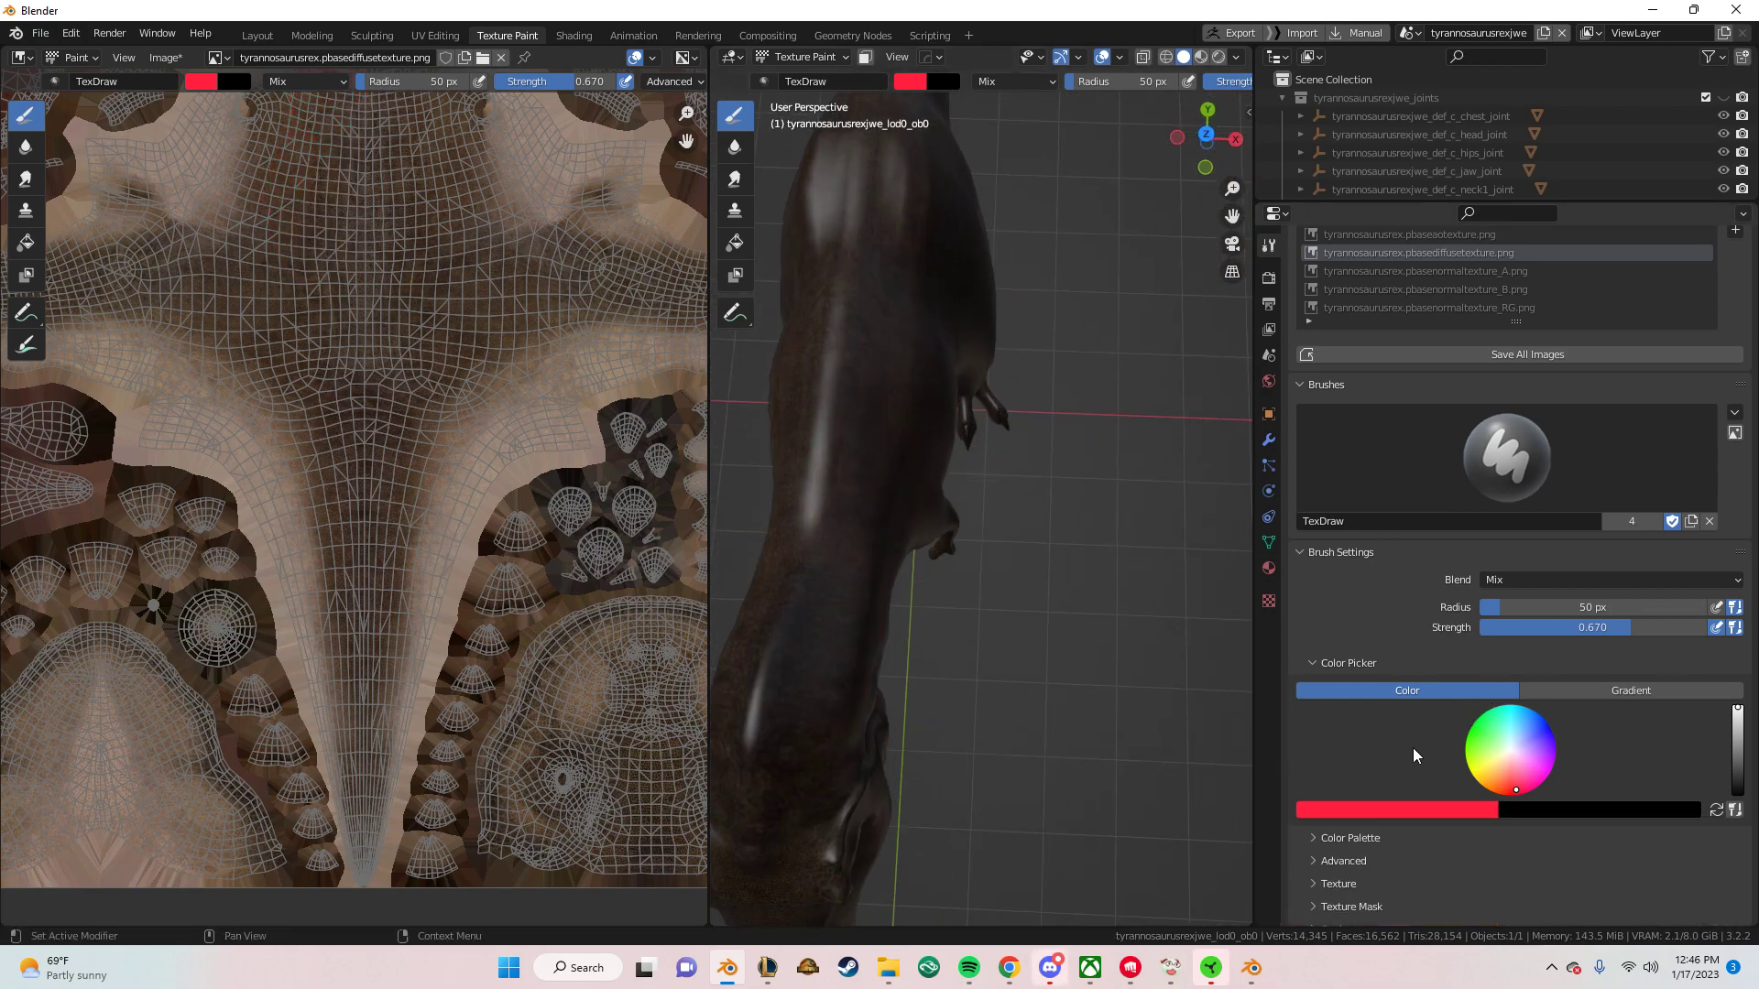
scroll(1410, 696, "down", 3)
scroll(1409, 656, "down", 3)
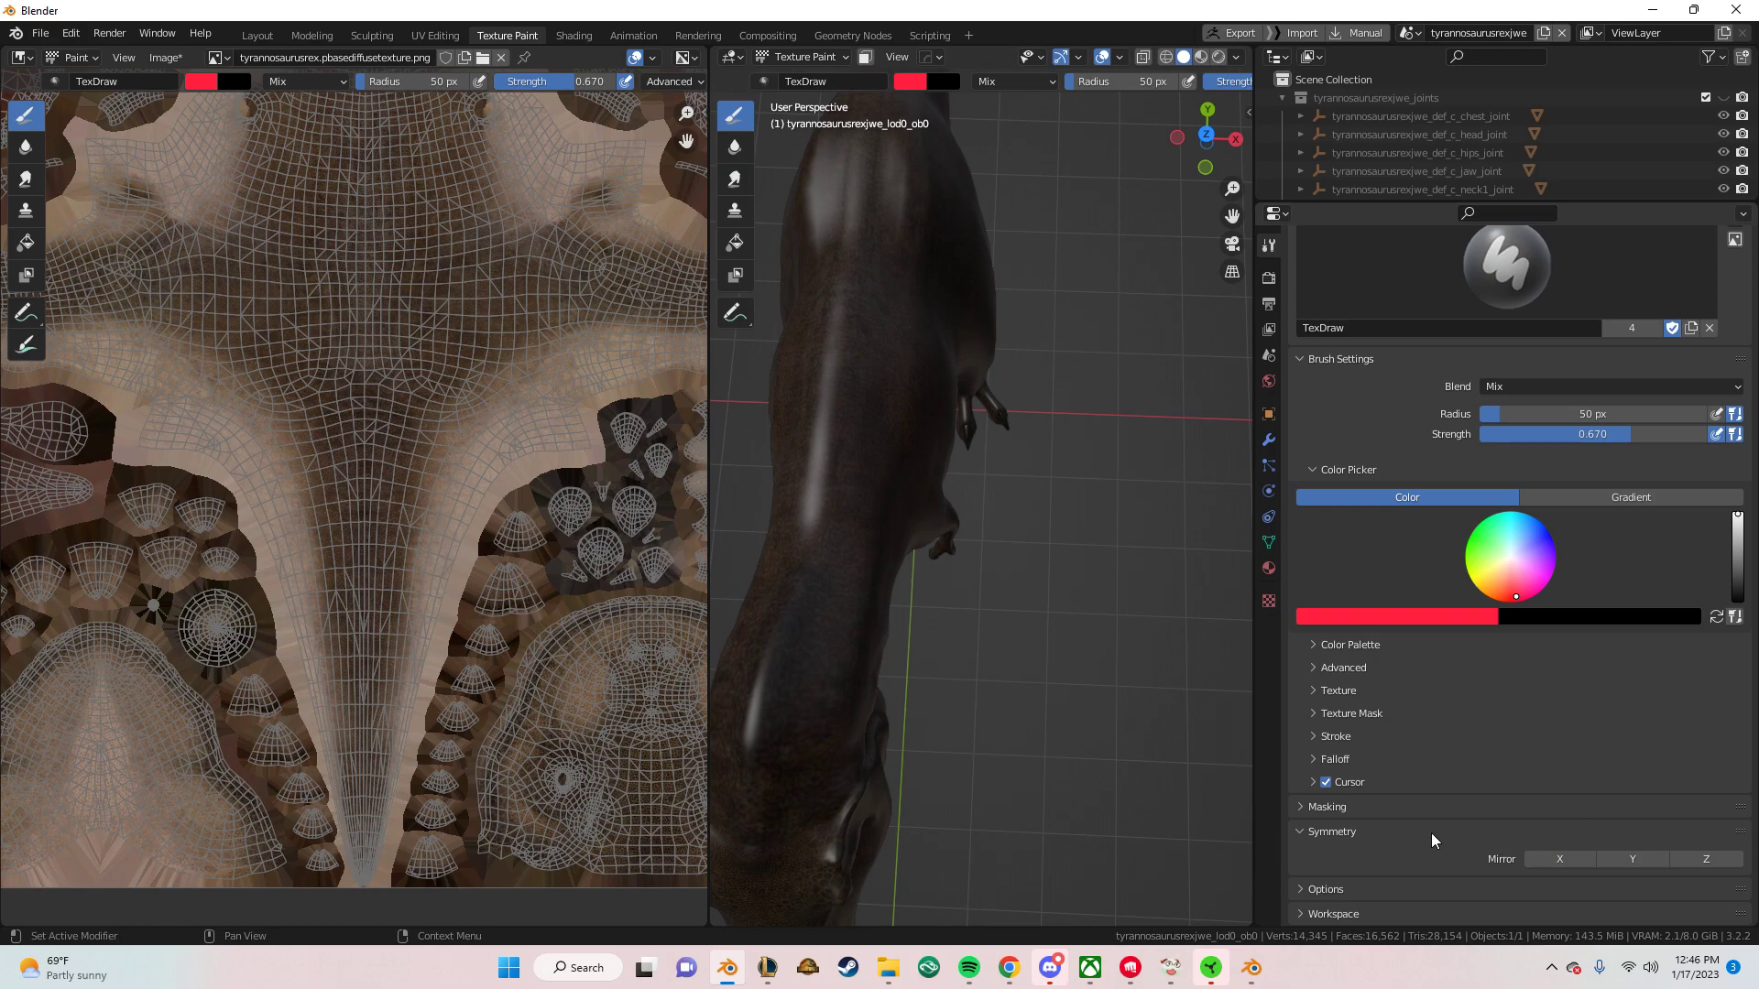
scroll(1434, 840, "up", 1)
scroll(1568, 843, "down", 1)
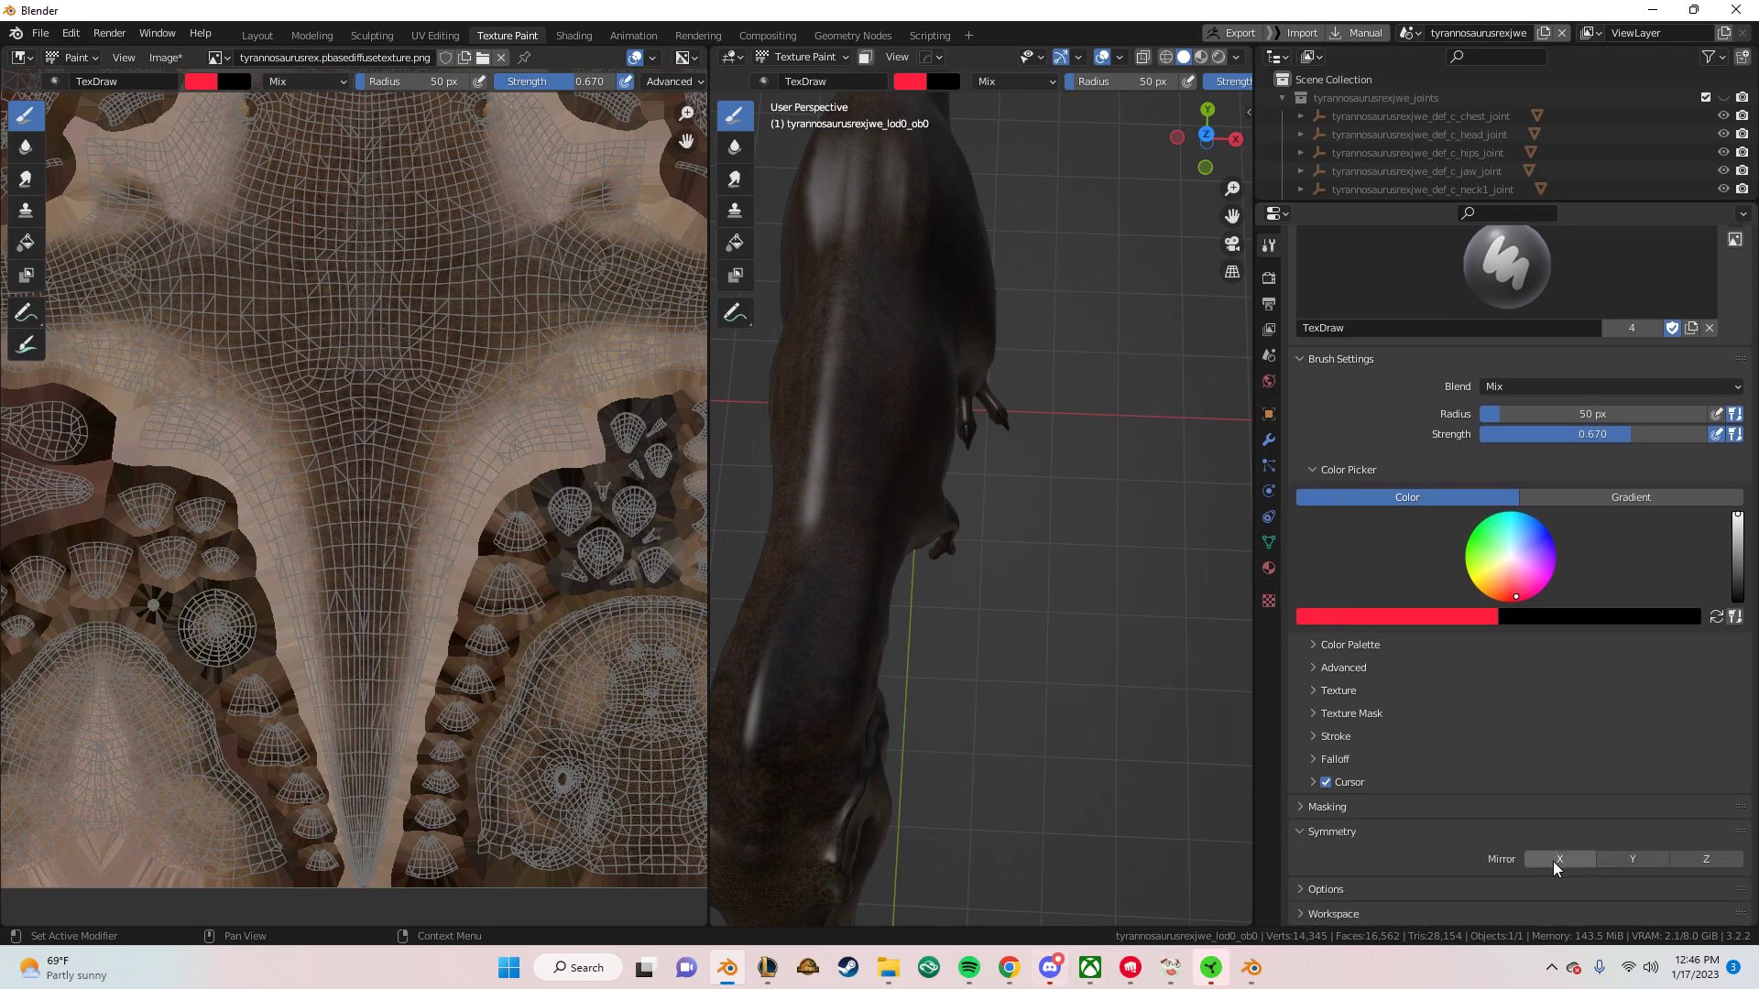
Paint mirrored red strokes across both sides of the T-rex's back and along the body
middle_click_drag(1052, 628, 981, 306)
left_click_drag(981, 306, 998, 293)
middle_click_drag(998, 294, 1158, 471)
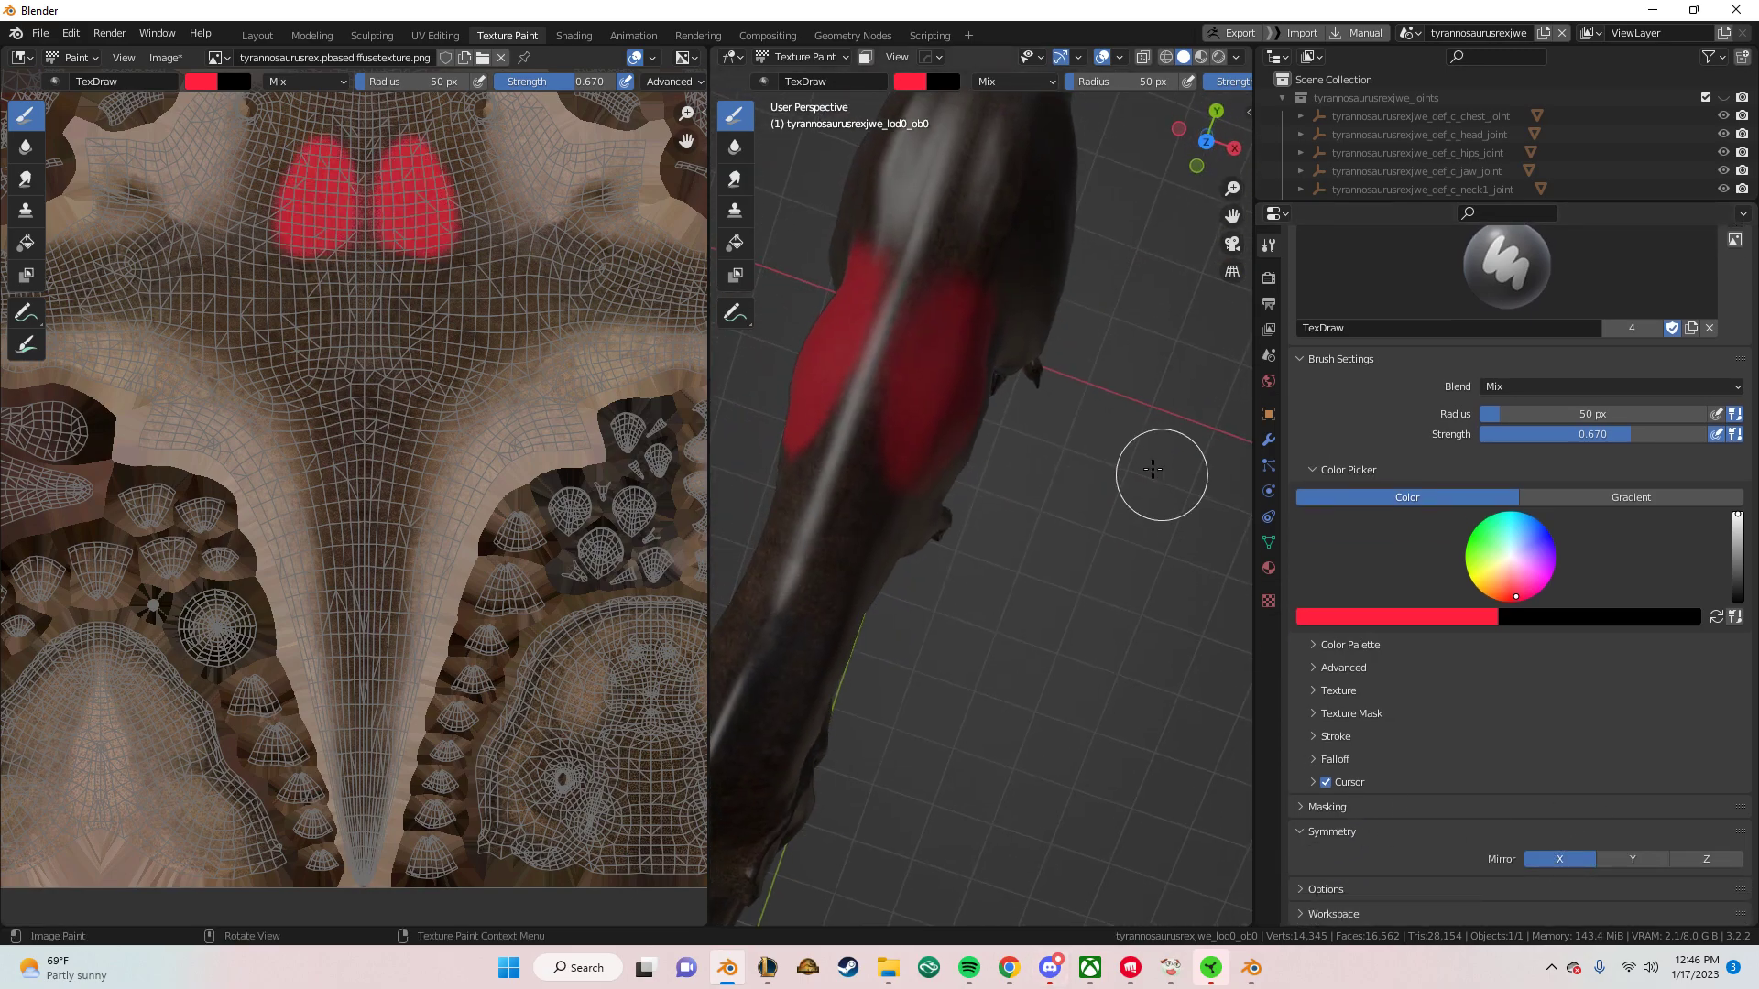
left_click_drag(856, 412, 895, 314)
mouse_move(895, 315)
middle_mouse_down()
mouse_move(808, 275)
mouse_move(1060, 231)
mouse_move(883, 353)
middle_mouse_up()
left_click_drag(883, 354, 826, 379)
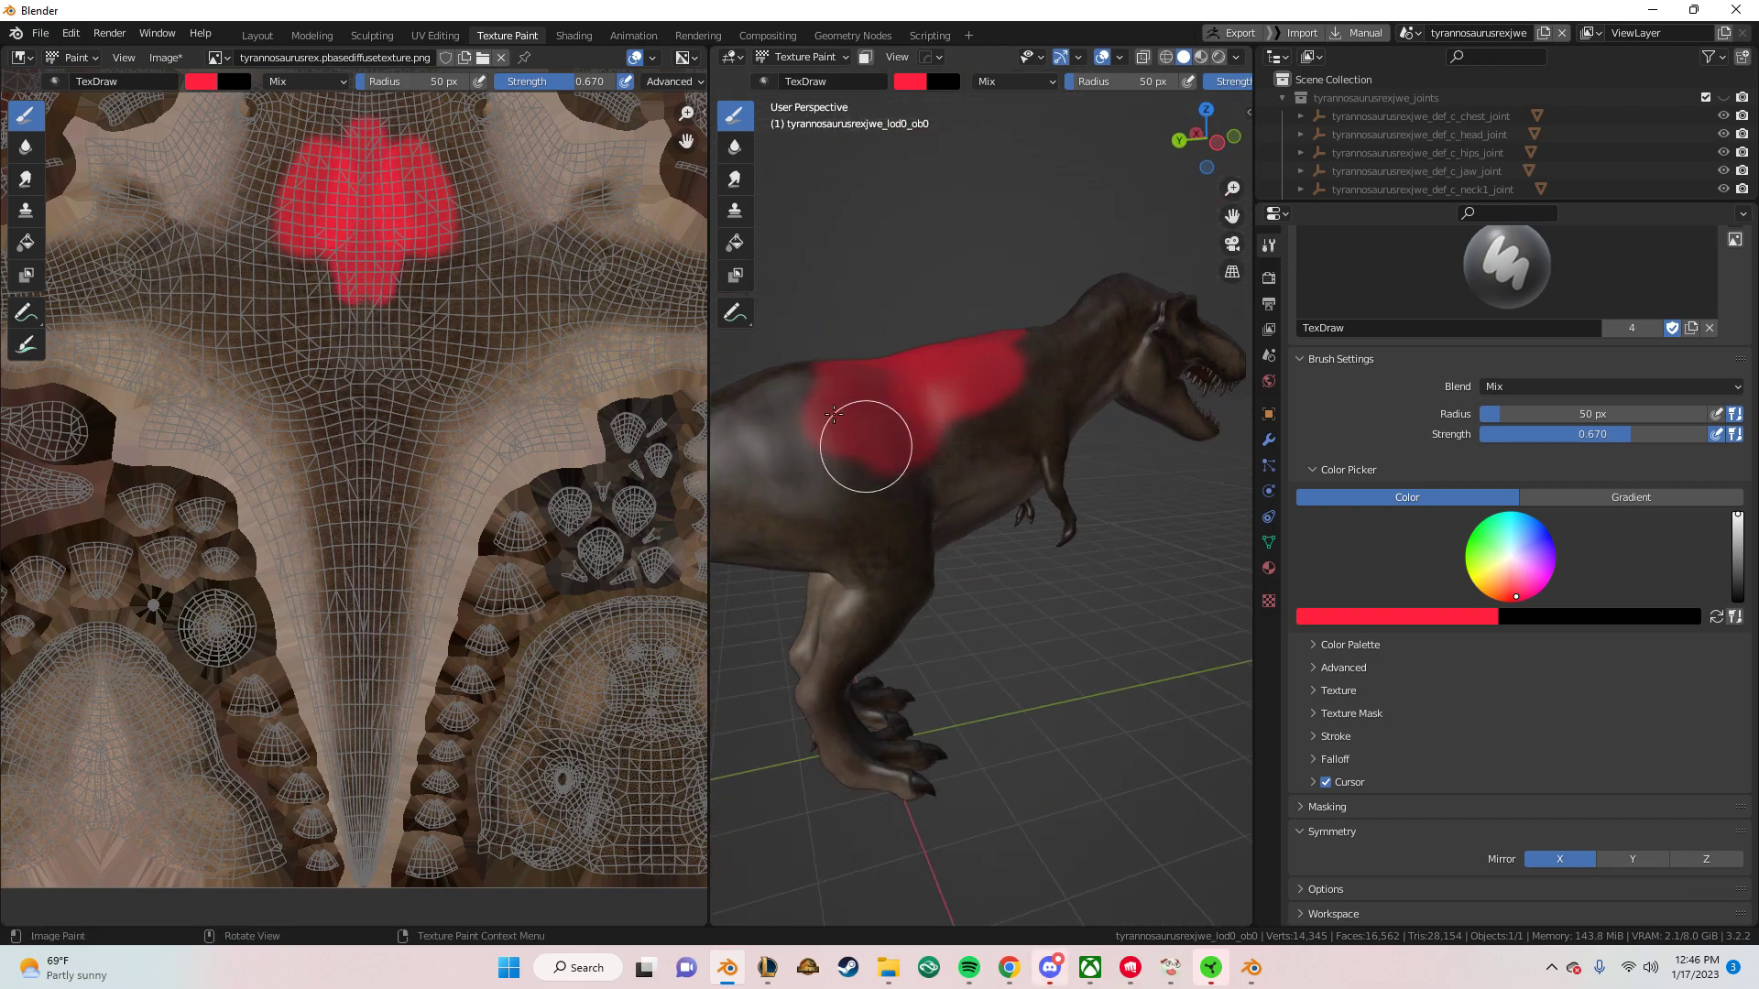
middle_click_drag(826, 379, 946, 474)
mouse_move(945, 474)
left_mouse_down()
mouse_move(856, 432)
mouse_move(871, 413)
left_mouse_up()
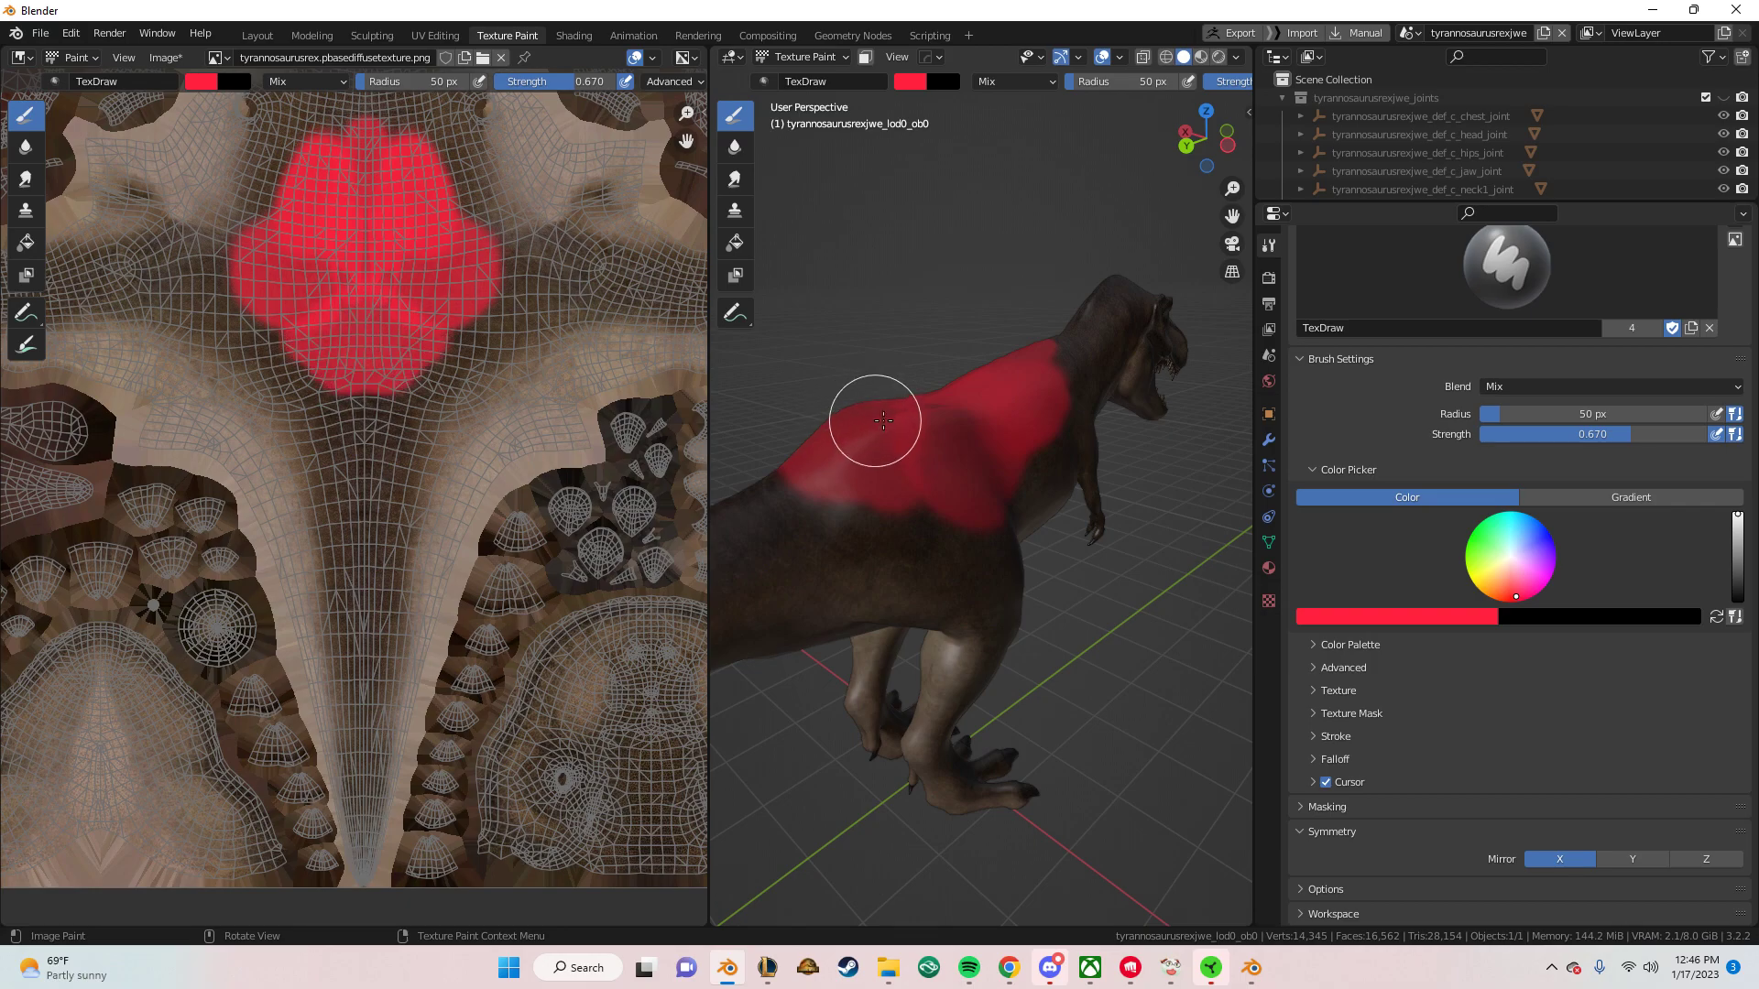
Enlarge the red patch on the upper back, covering the light streak
middle_click_drag(871, 412, 878, 580)
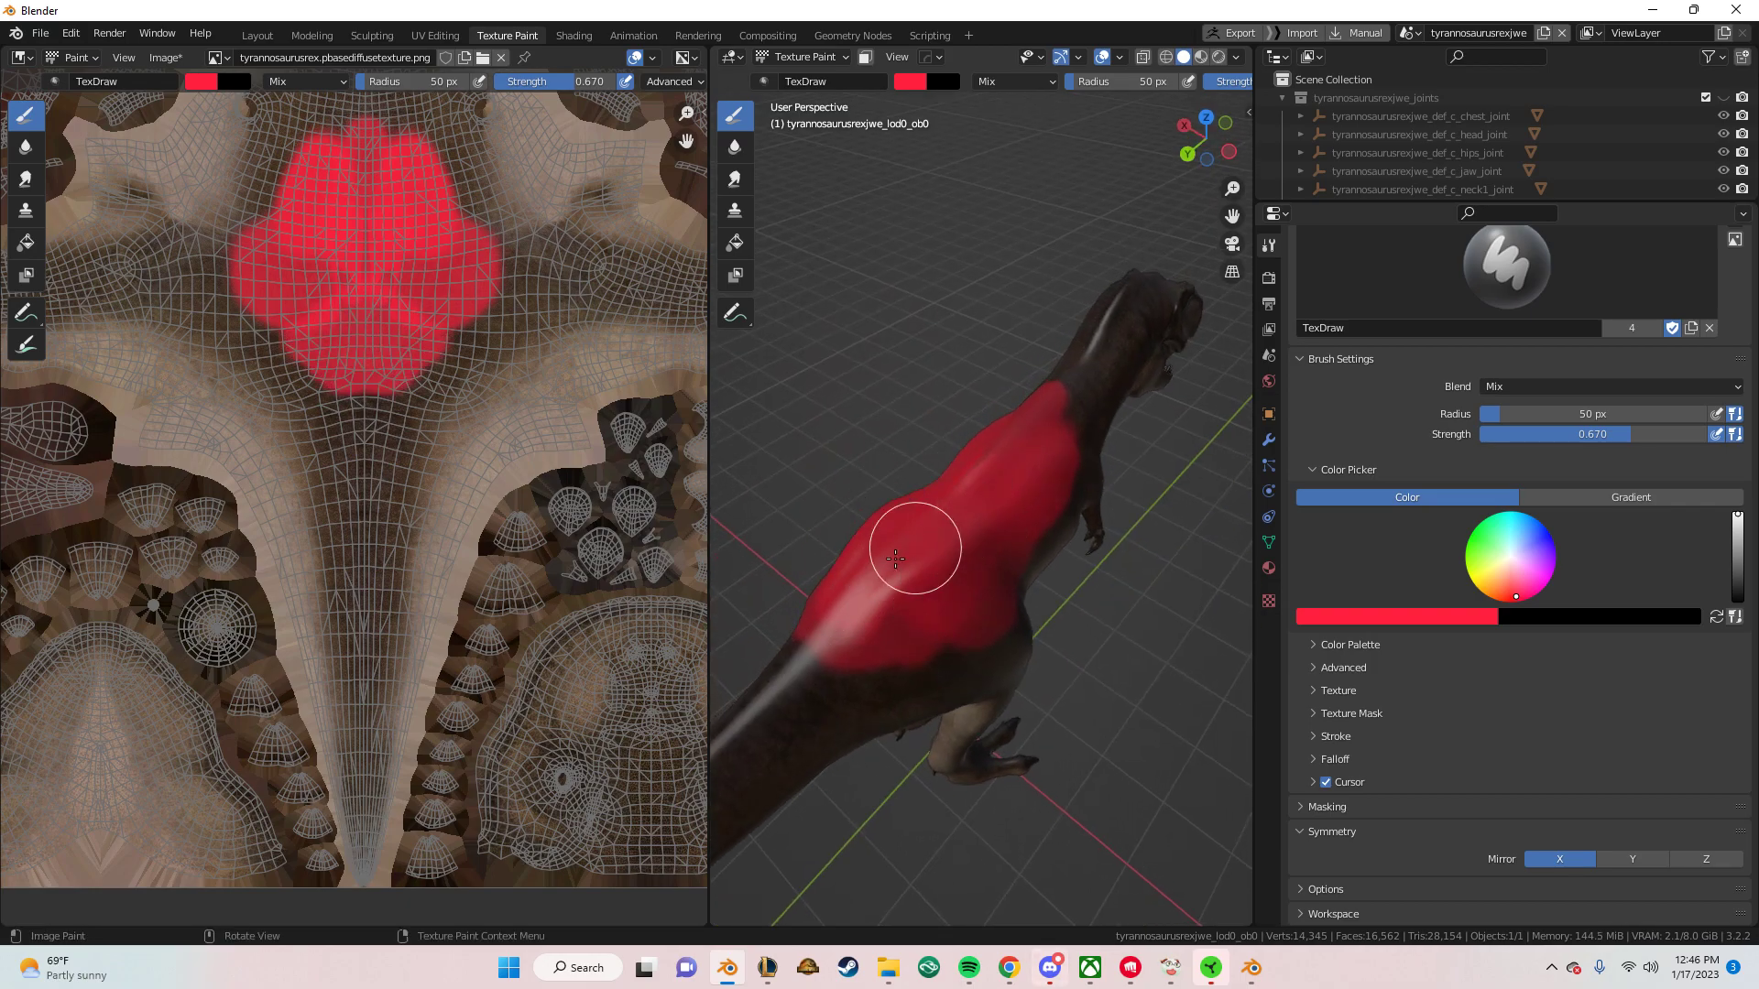
left_click_drag(906, 569, 853, 612)
left_click_drag(817, 678, 797, 541)
middle_click_drag(797, 540, 971, 422)
scroll(992, 408, "up", 3)
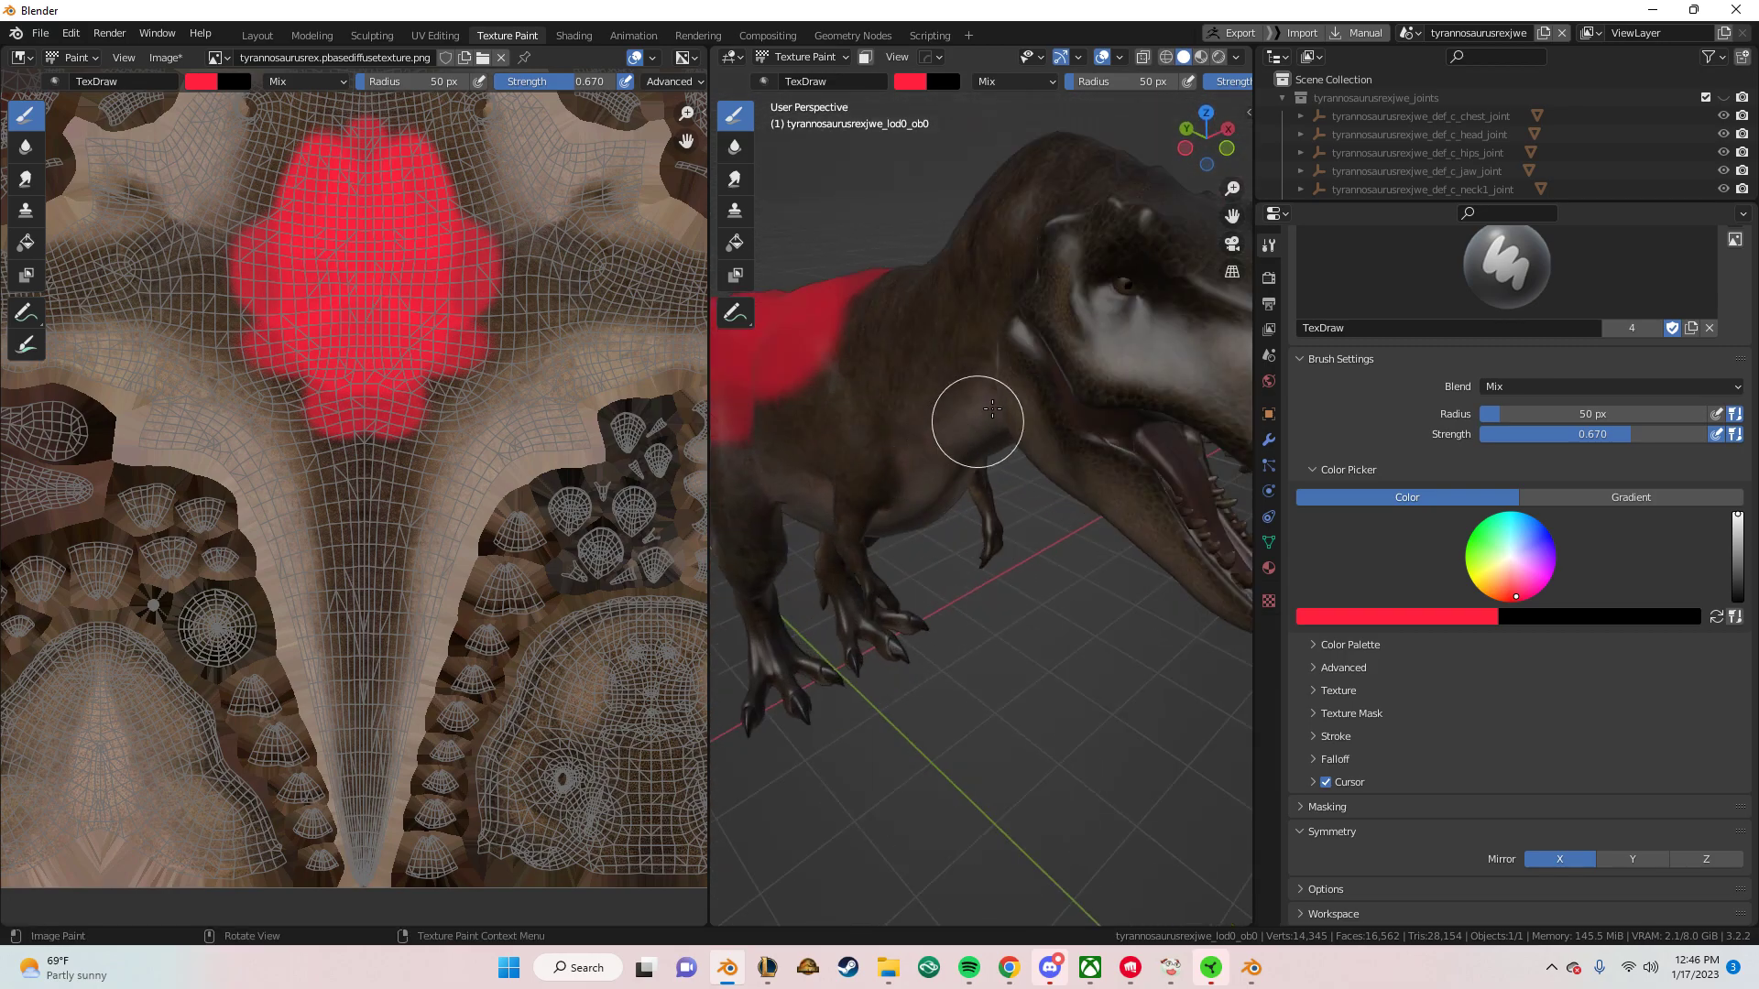
scroll(993, 409, "up", 2)
scroll(895, 436, "up", 1)
scroll(895, 421, "down", 1)
scroll(895, 412, "down", 1)
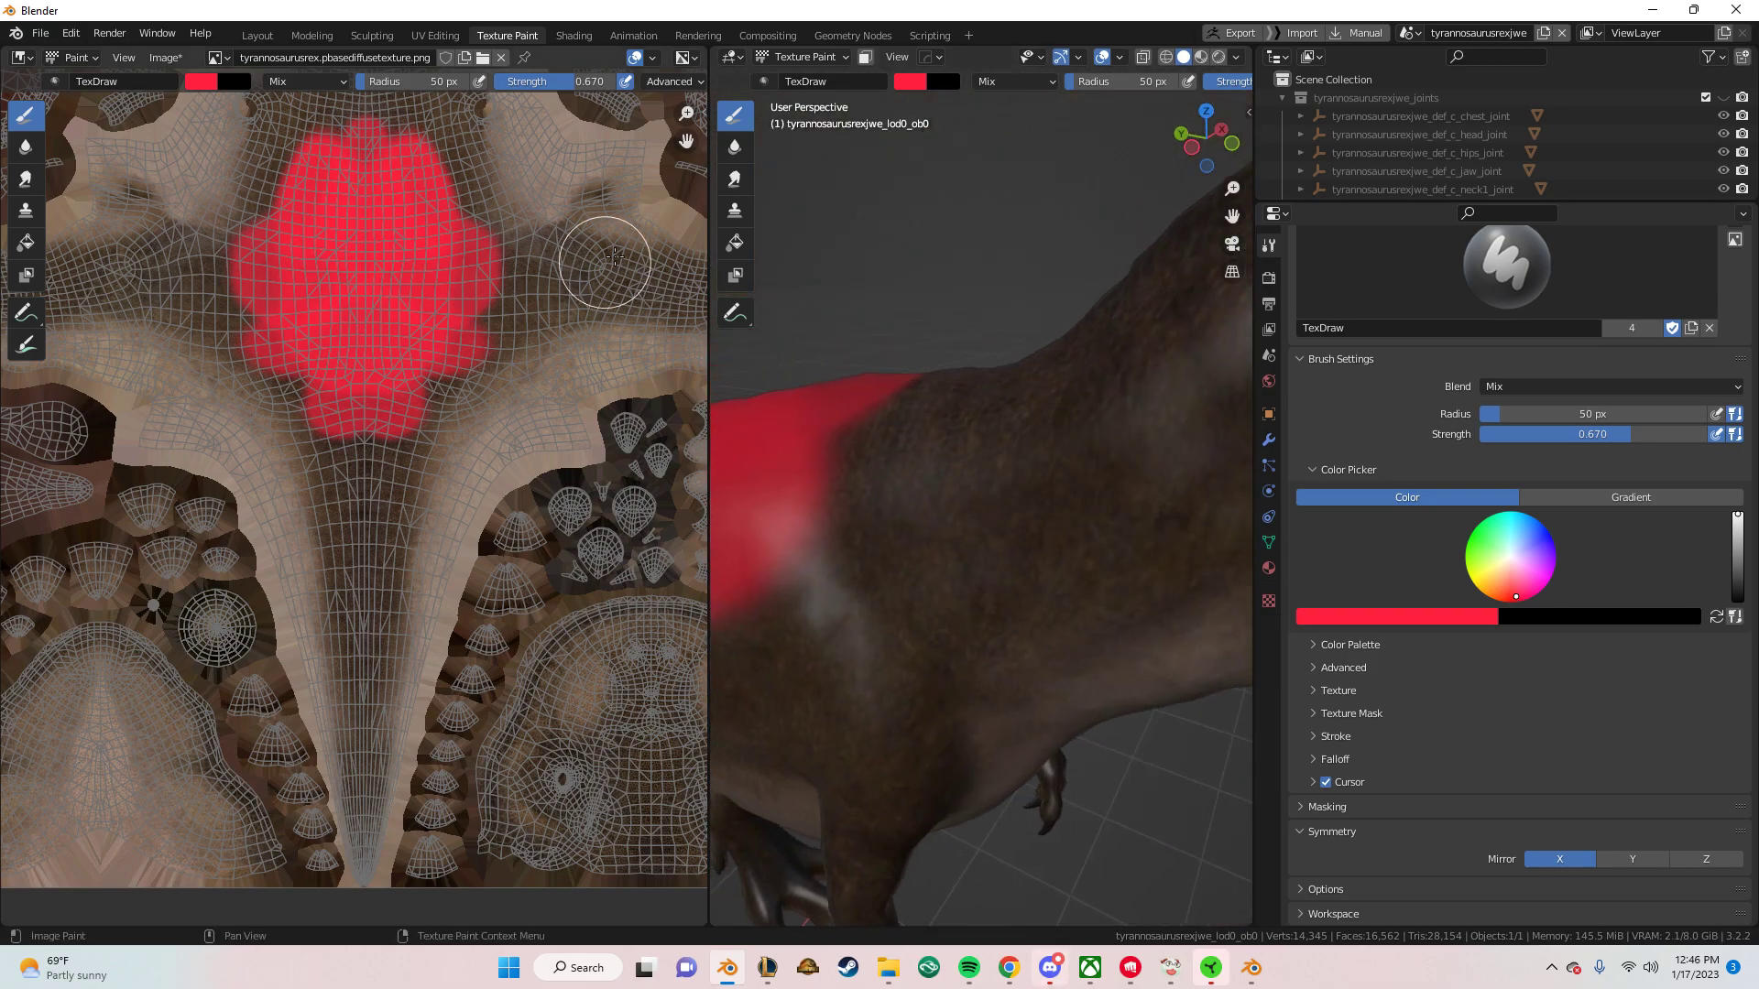
scroll(1067, 483, "down", 2)
left_click(170, 59)
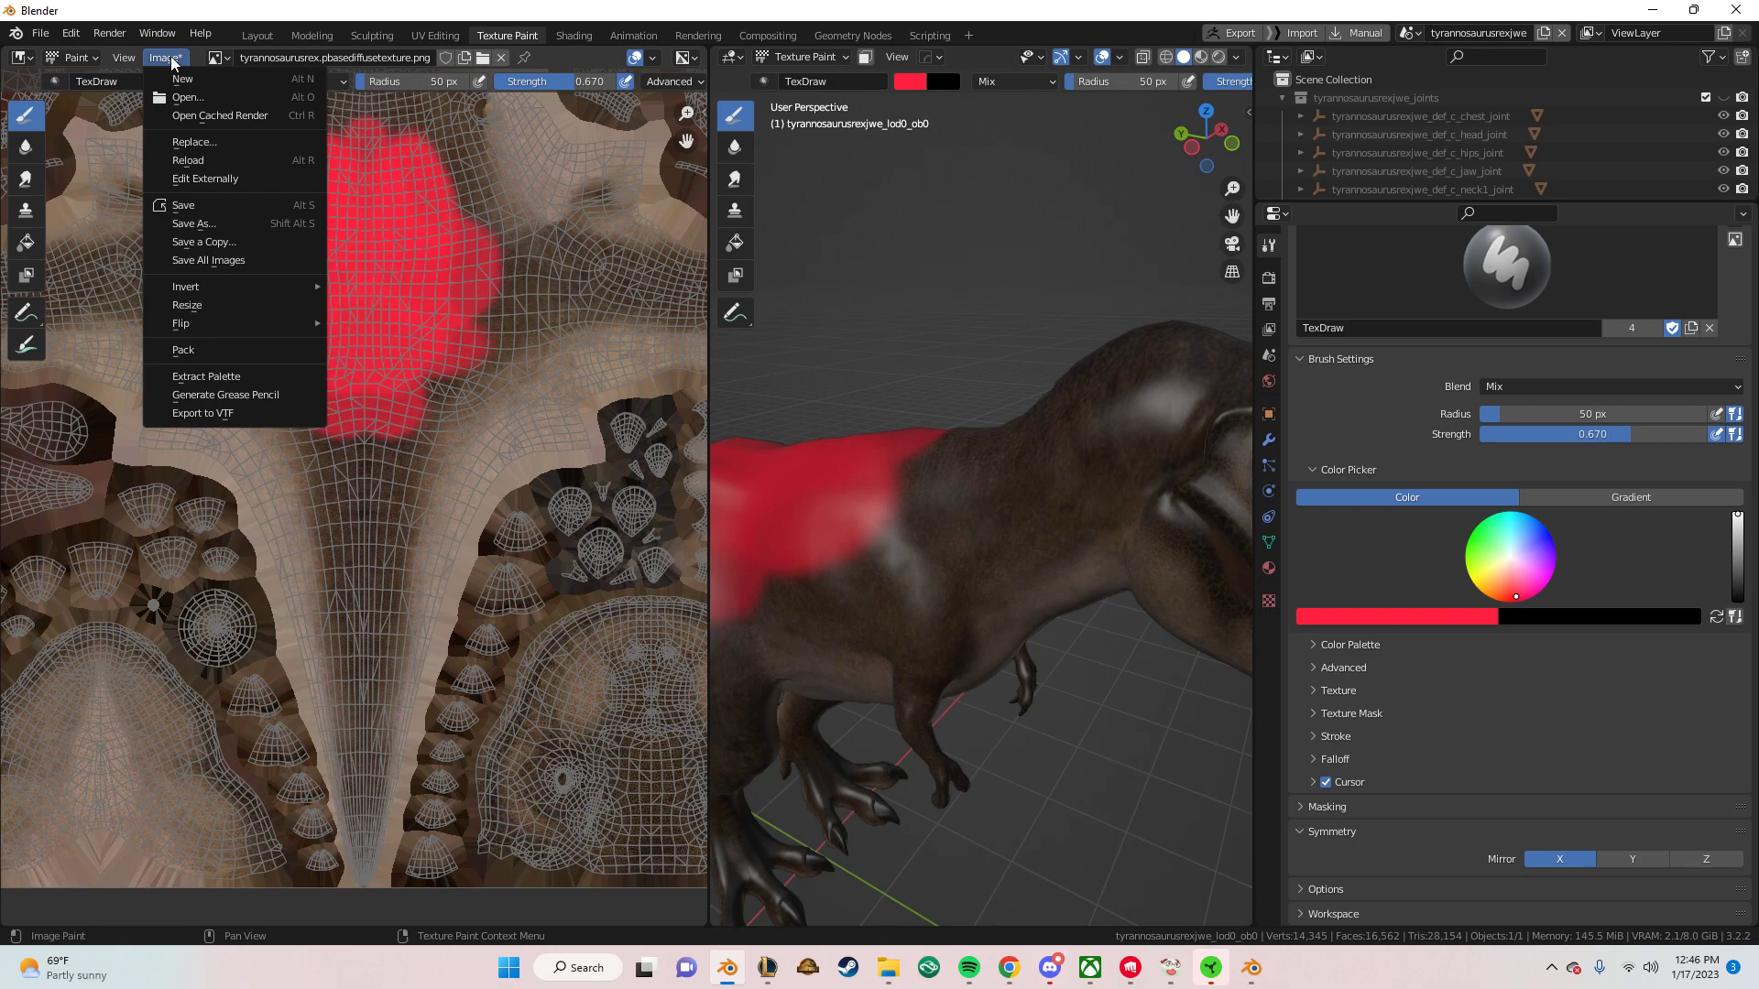
Save the painted pbasediffusetexture image to its PNG file on disk
left_click(209, 207)
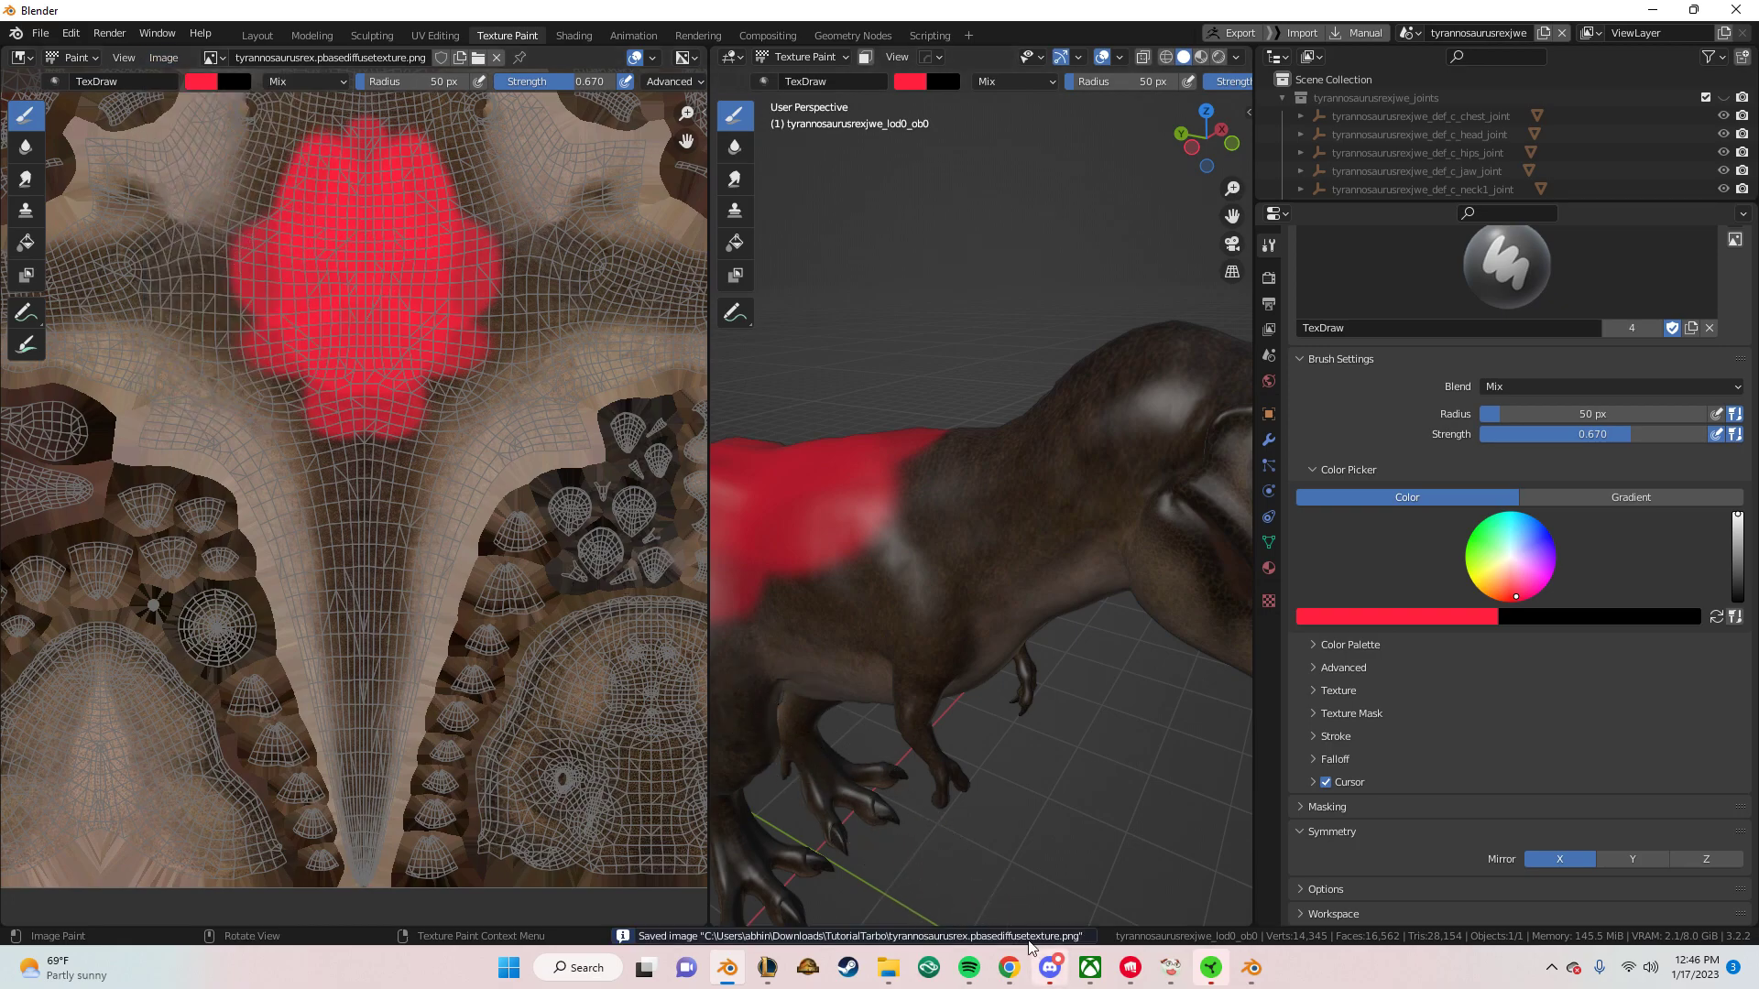
middle_click_drag(900, 734, 830, 864)
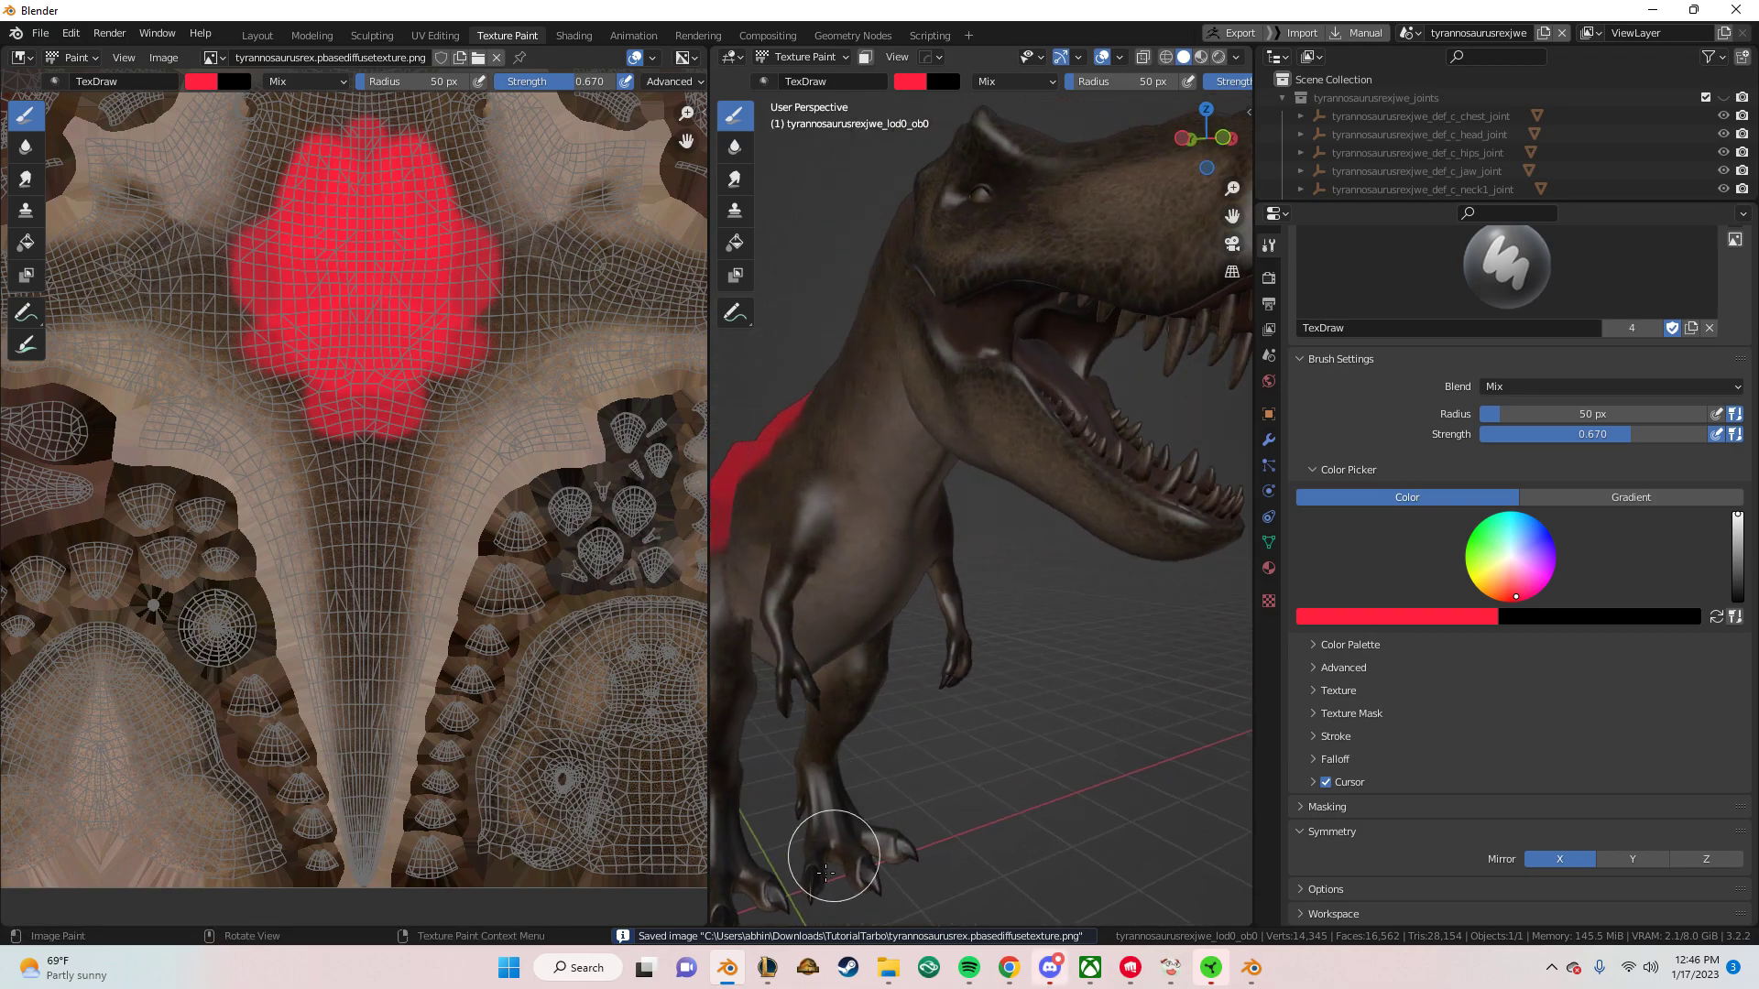
mouse_move(888, 967)
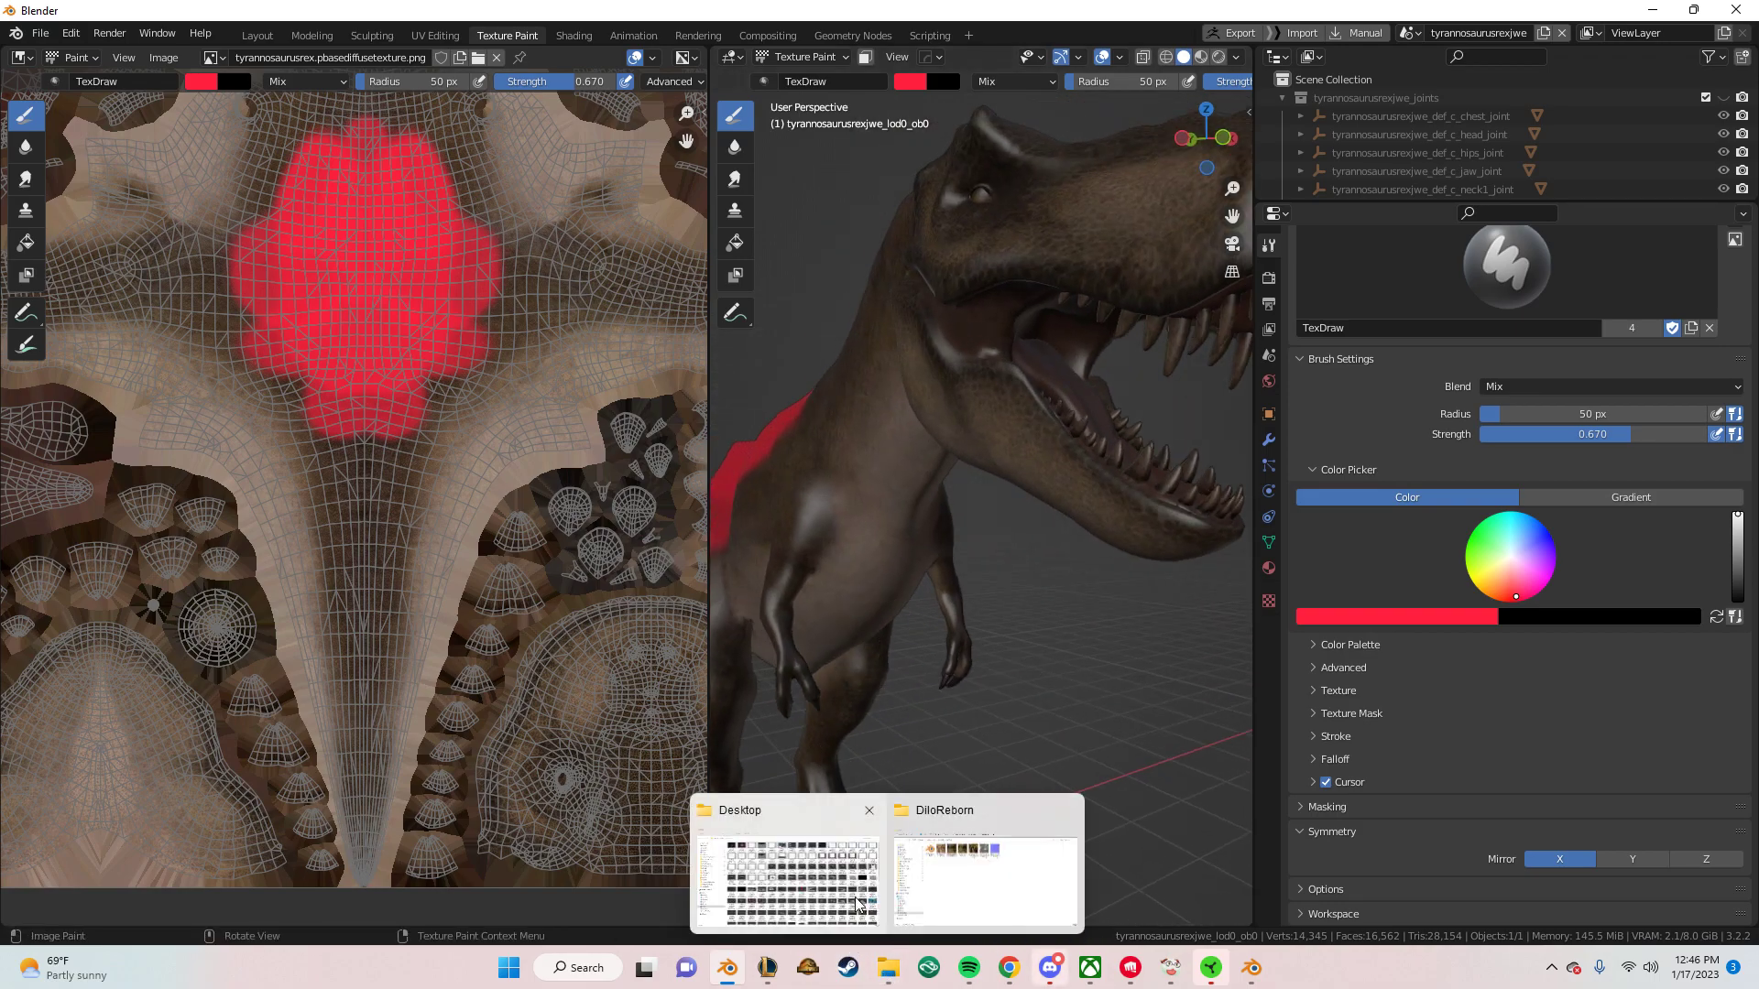
left_click(797, 870)
Open Downloads > TutorialTarbo and preview pbasediffusetexture.png to confirm the red patch
left_click(78, 683)
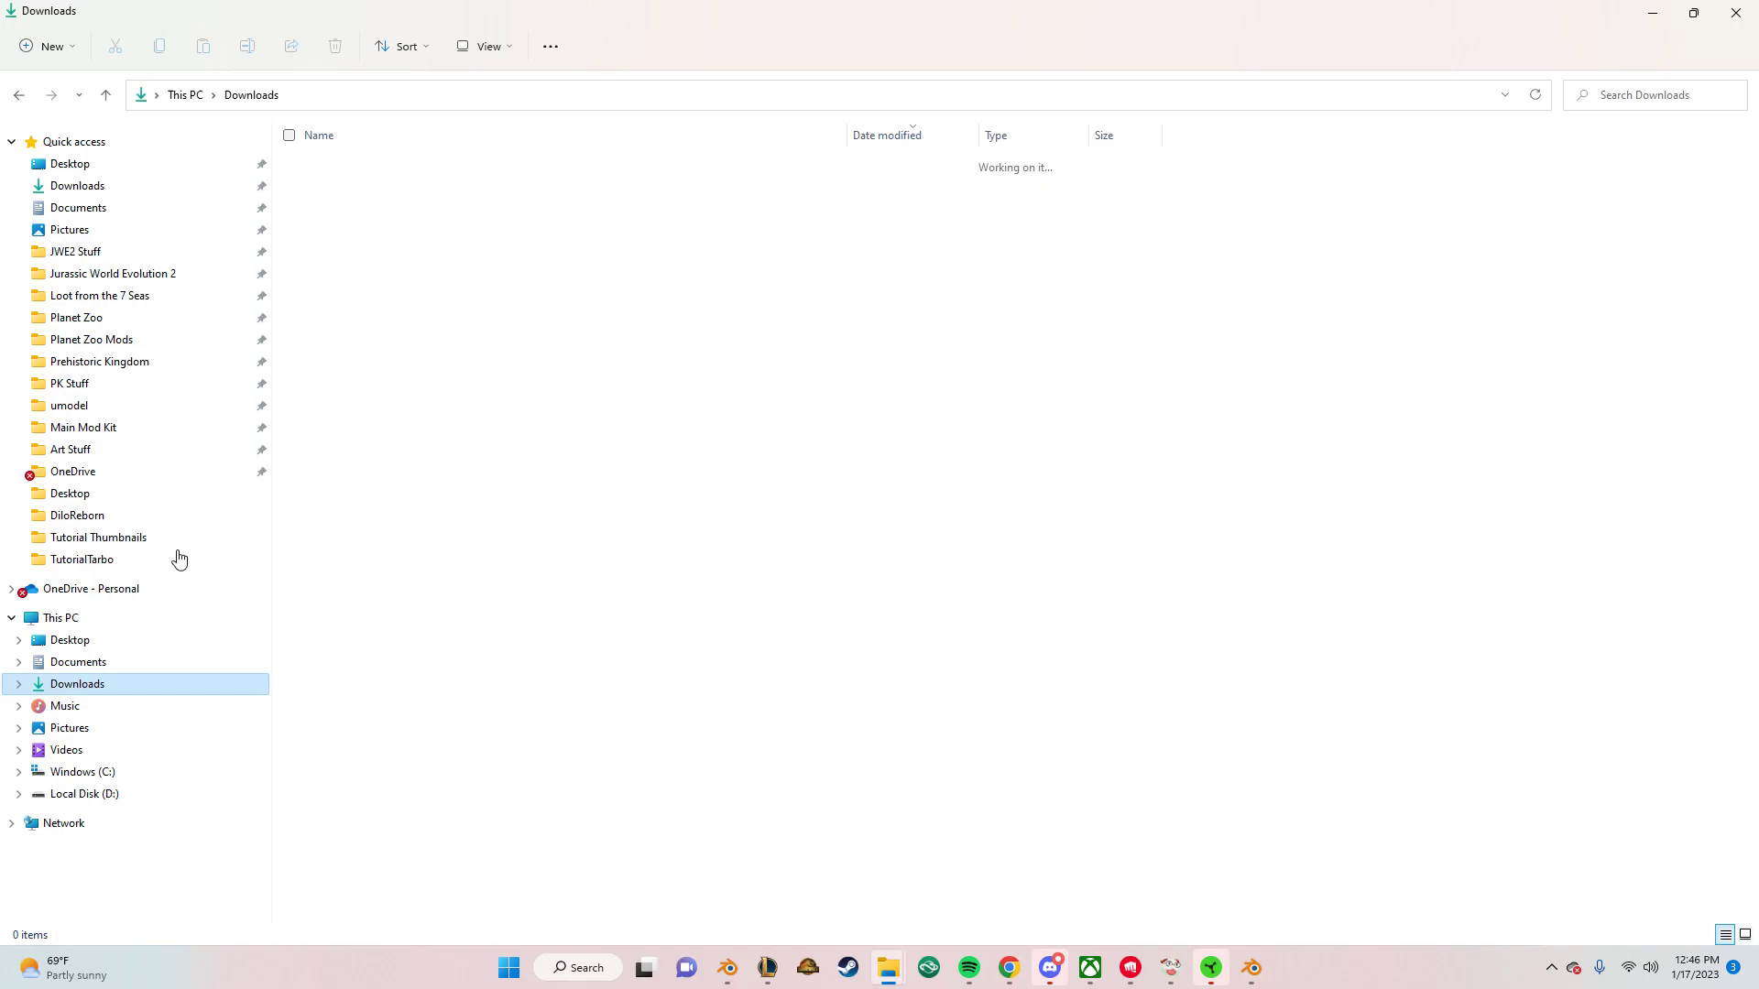
double_click(408, 266)
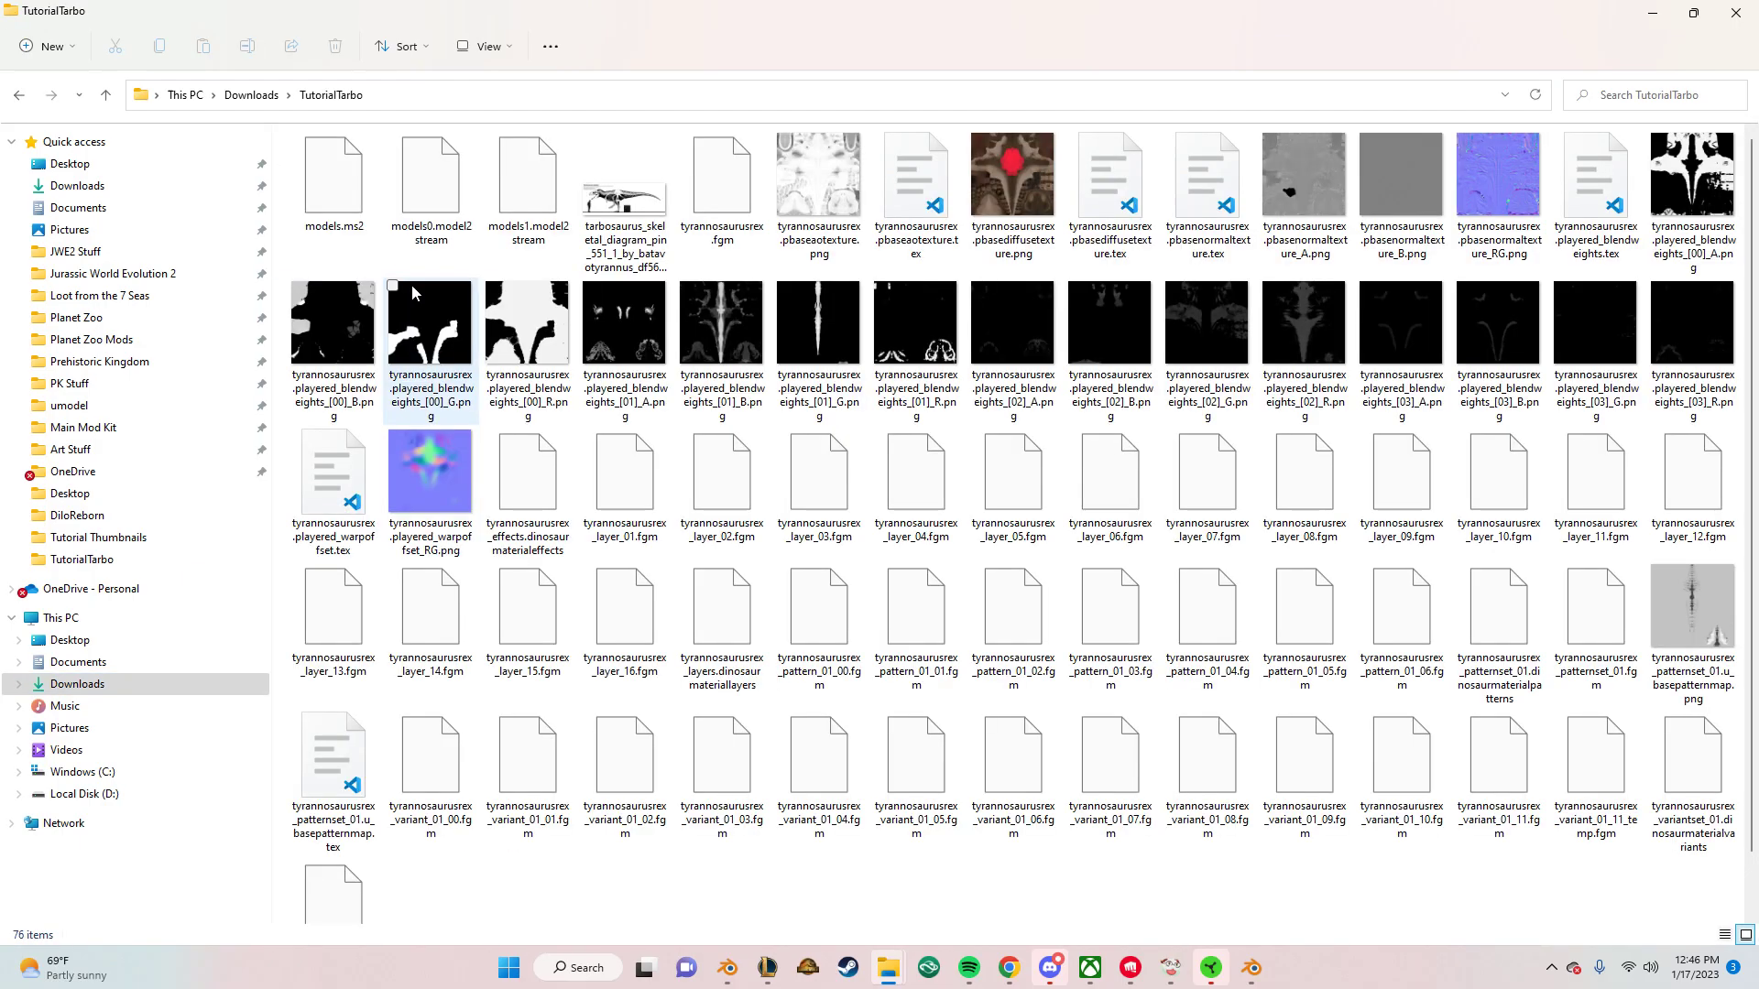
left_click(992, 217)
double_click(1021, 194)
key("alt+F4")
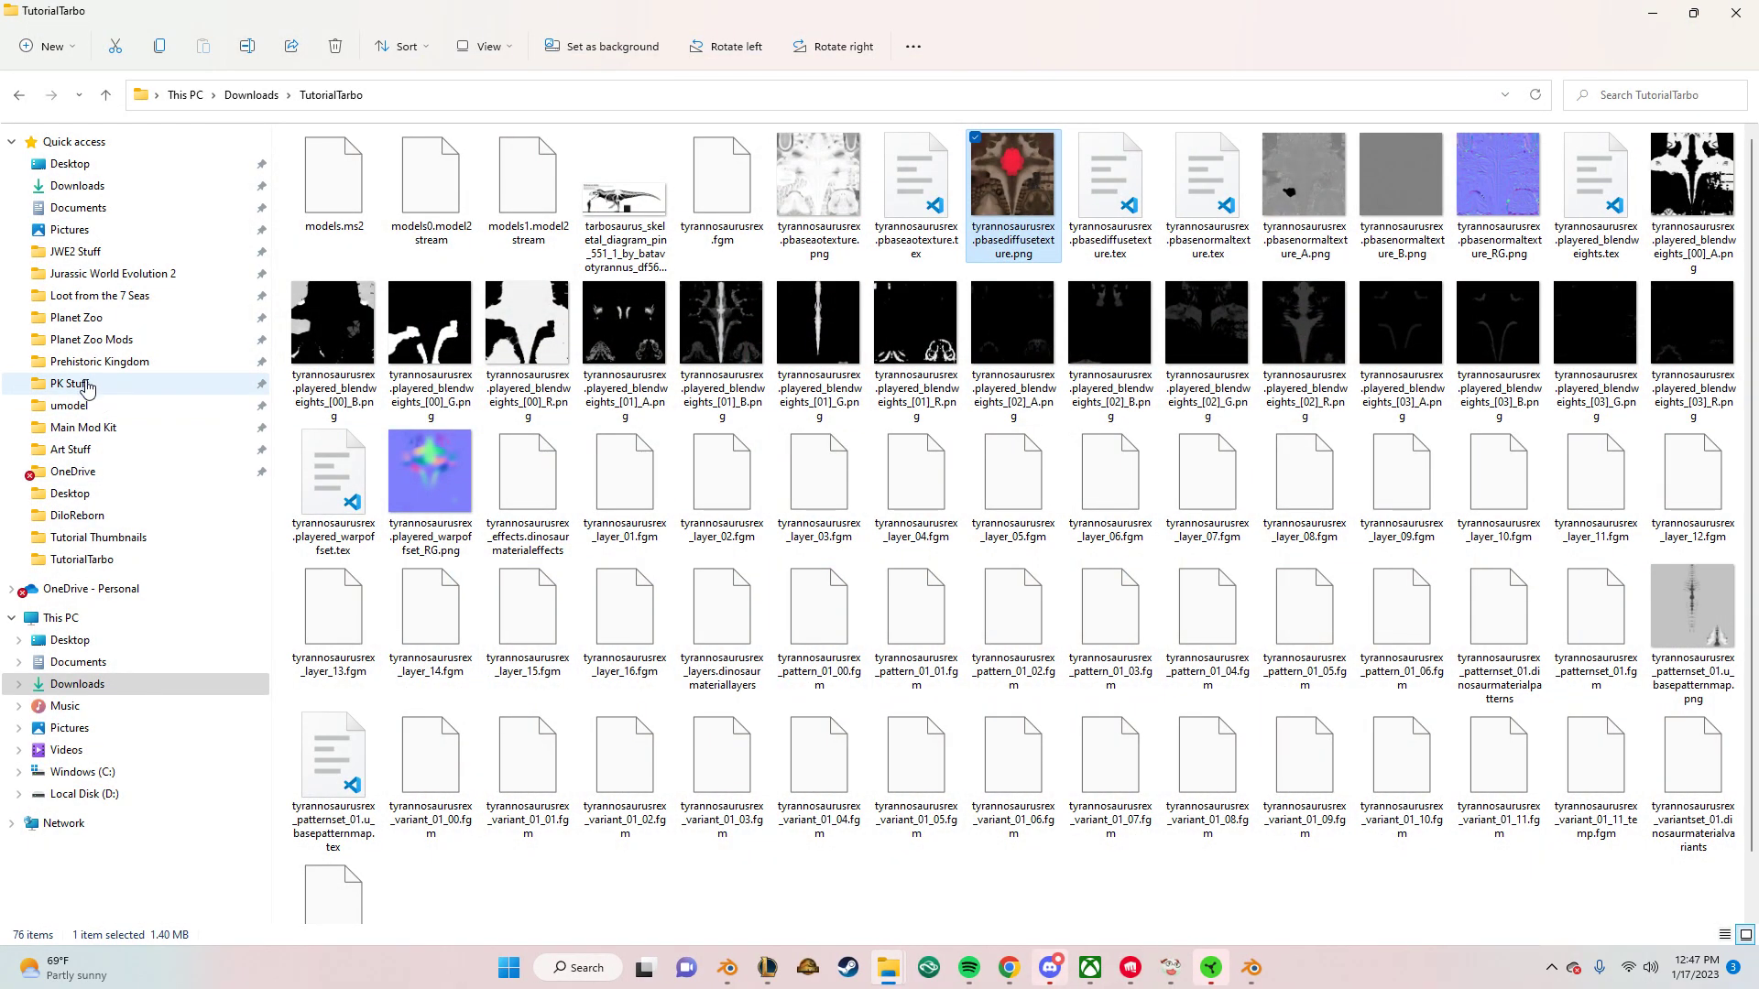
right_click(893, 973)
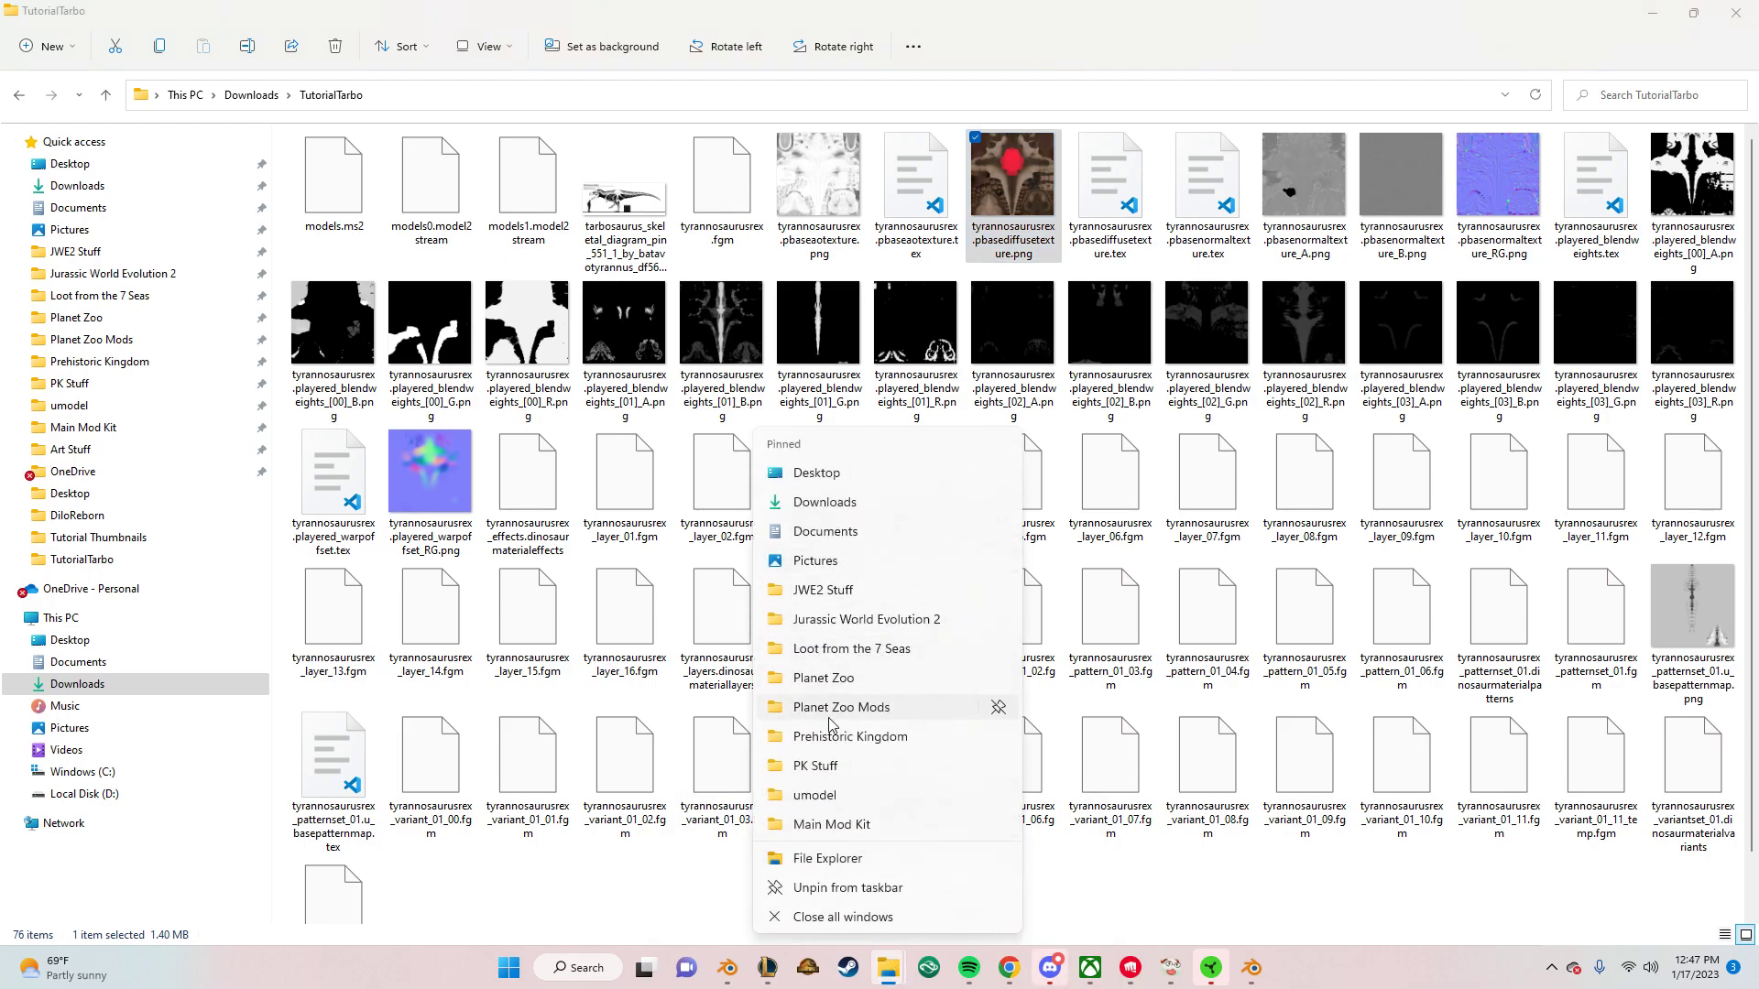
Launch ovl_tool_gui.py from Main Mod Kit > cobra-tools-master with Jurassic World Evolution 2 as the game
left_click(832, 825)
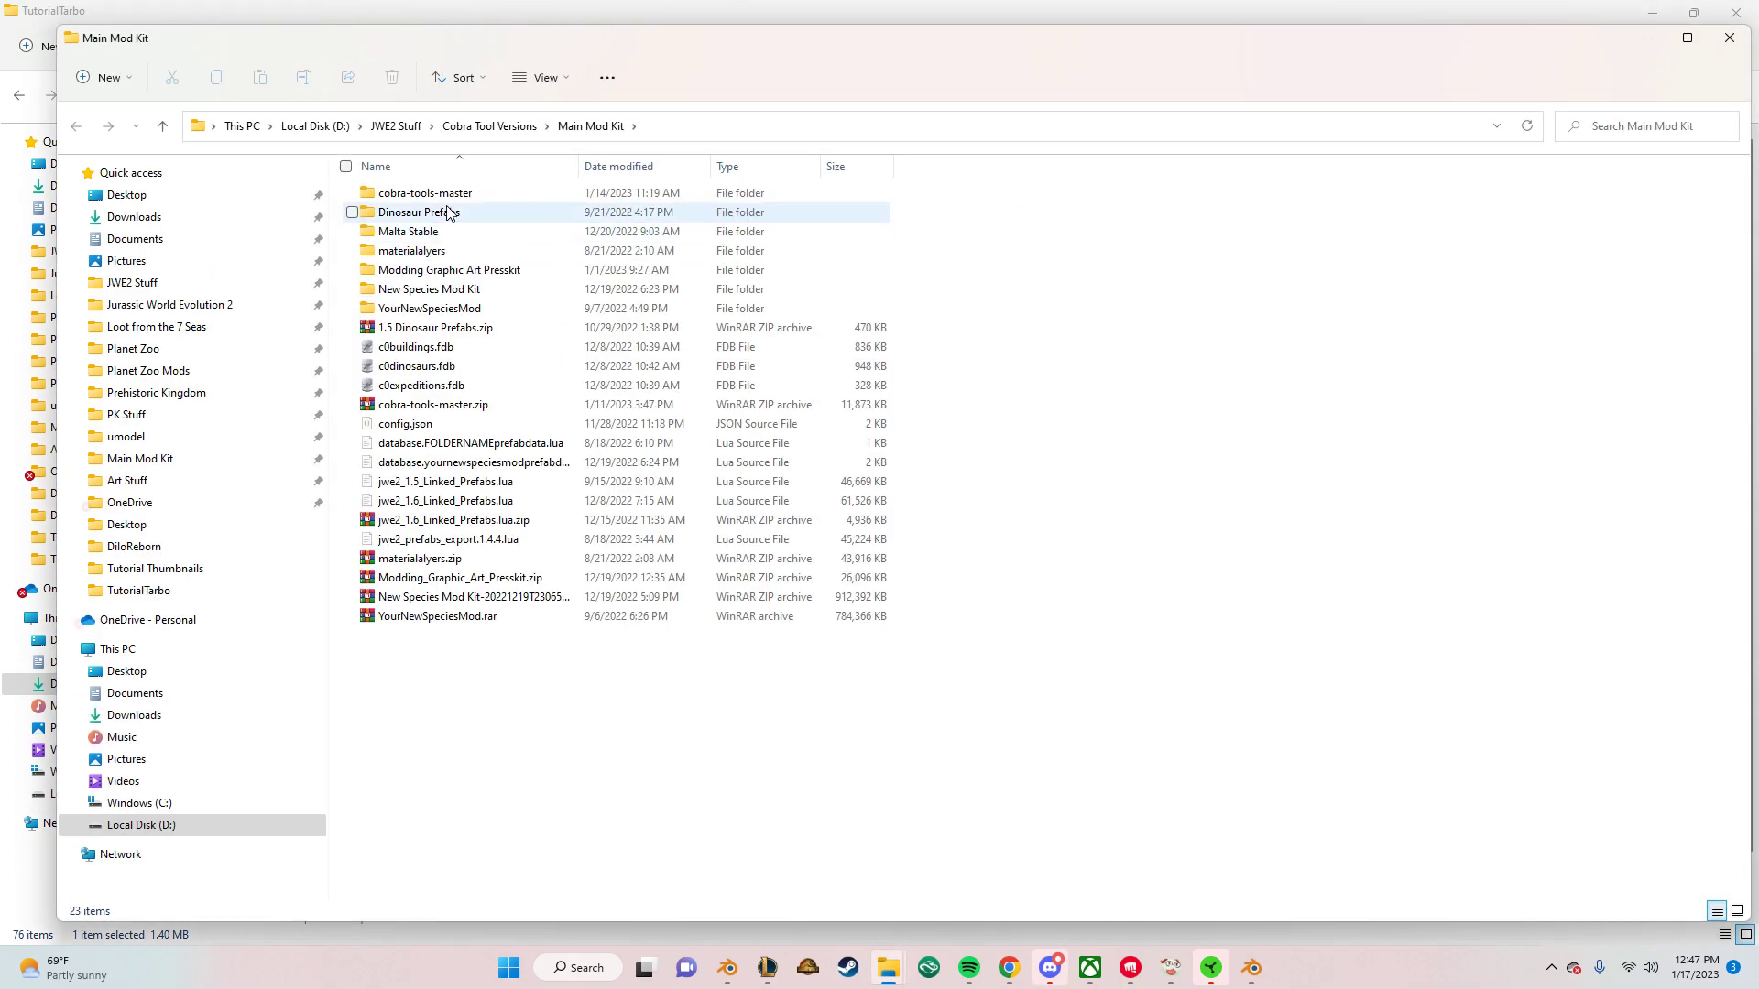
double_click(455, 203)
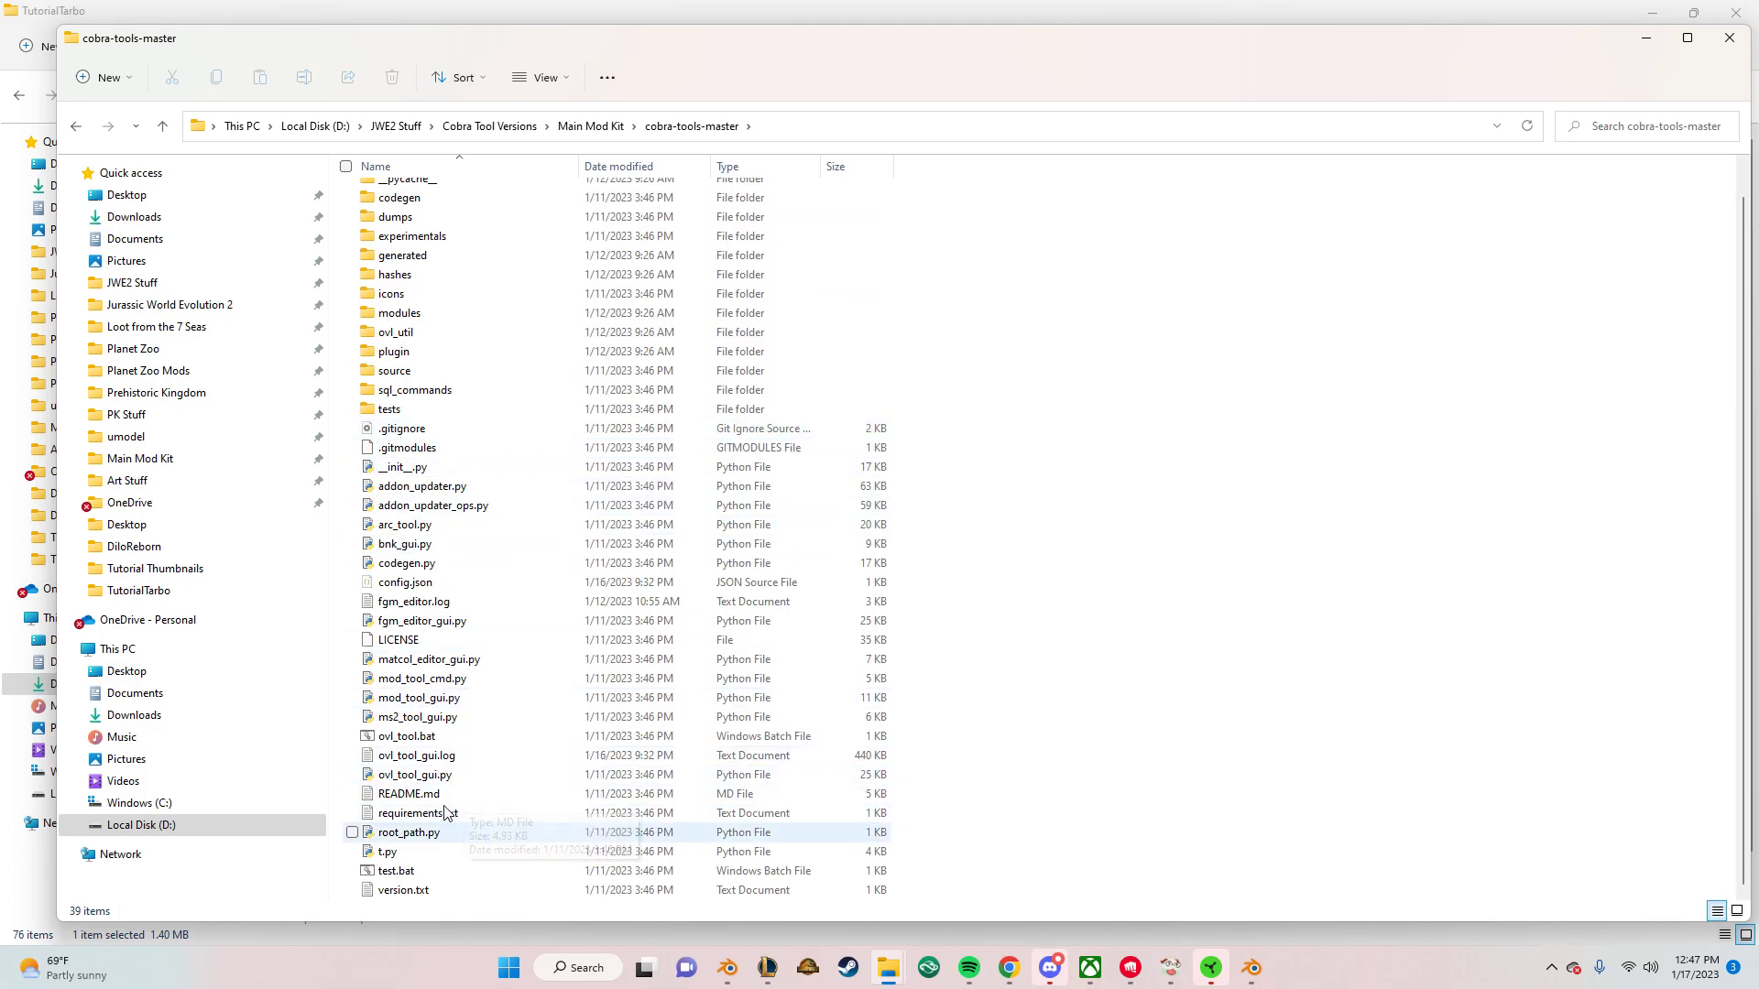
double_click(436, 776)
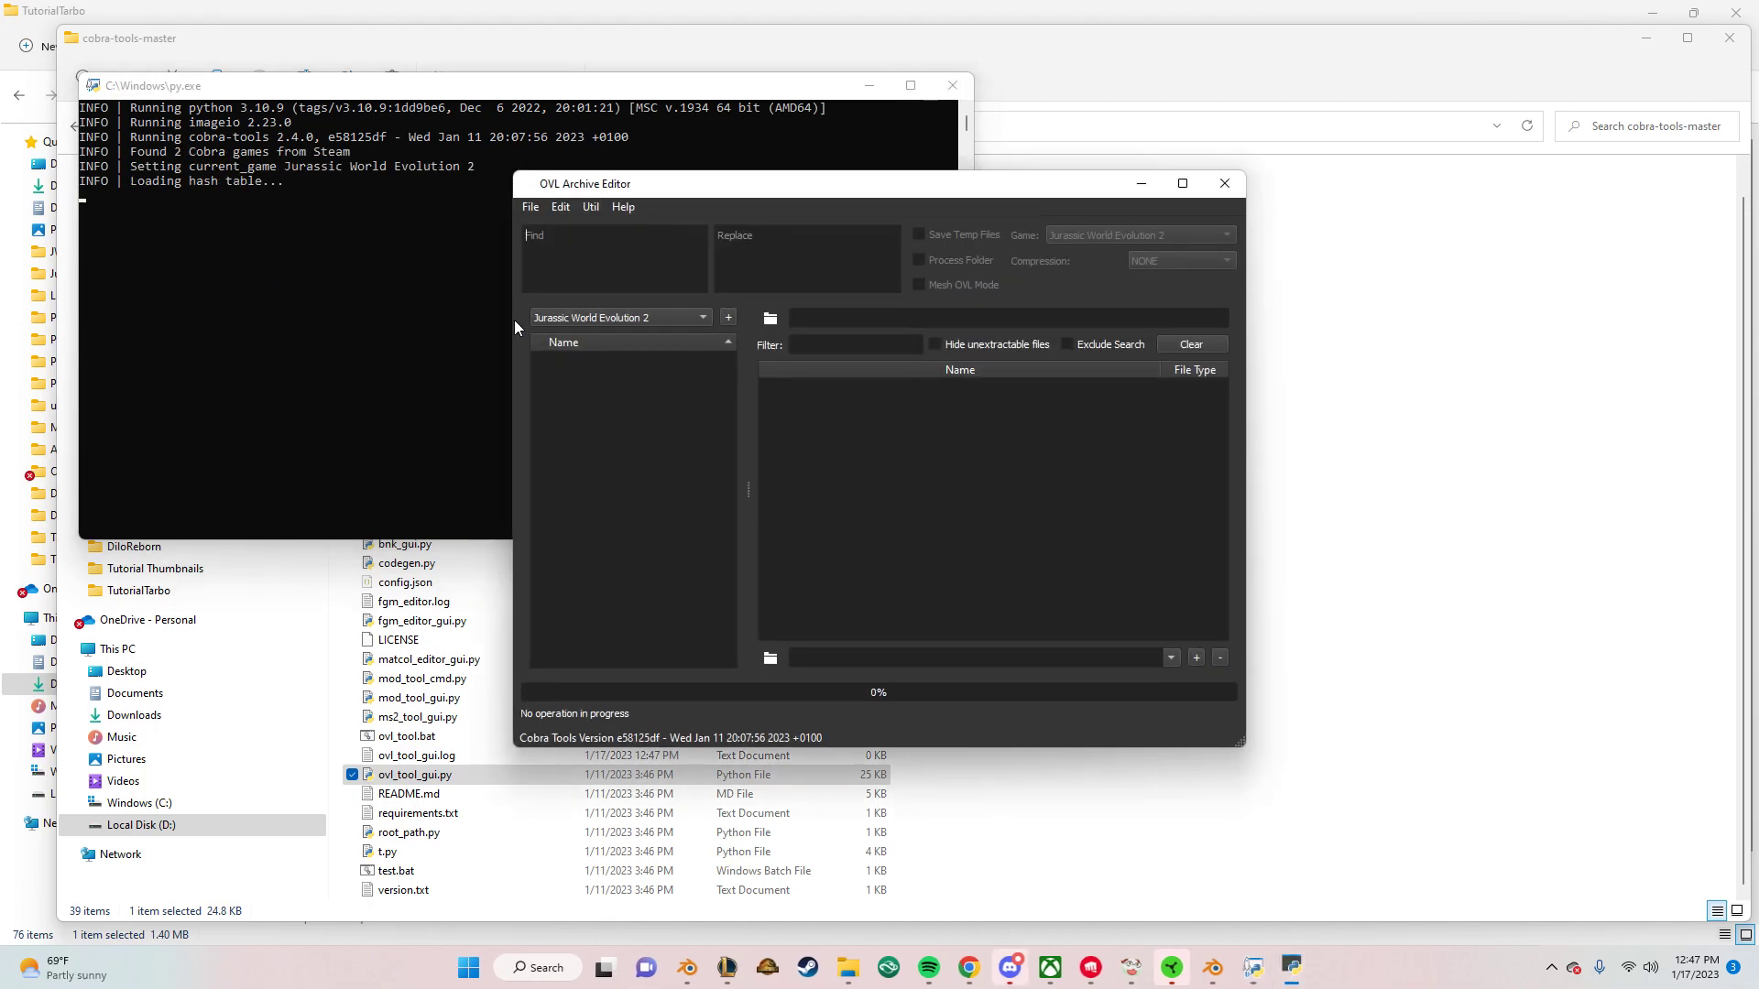
left_click(605, 320)
left_click(530, 207)
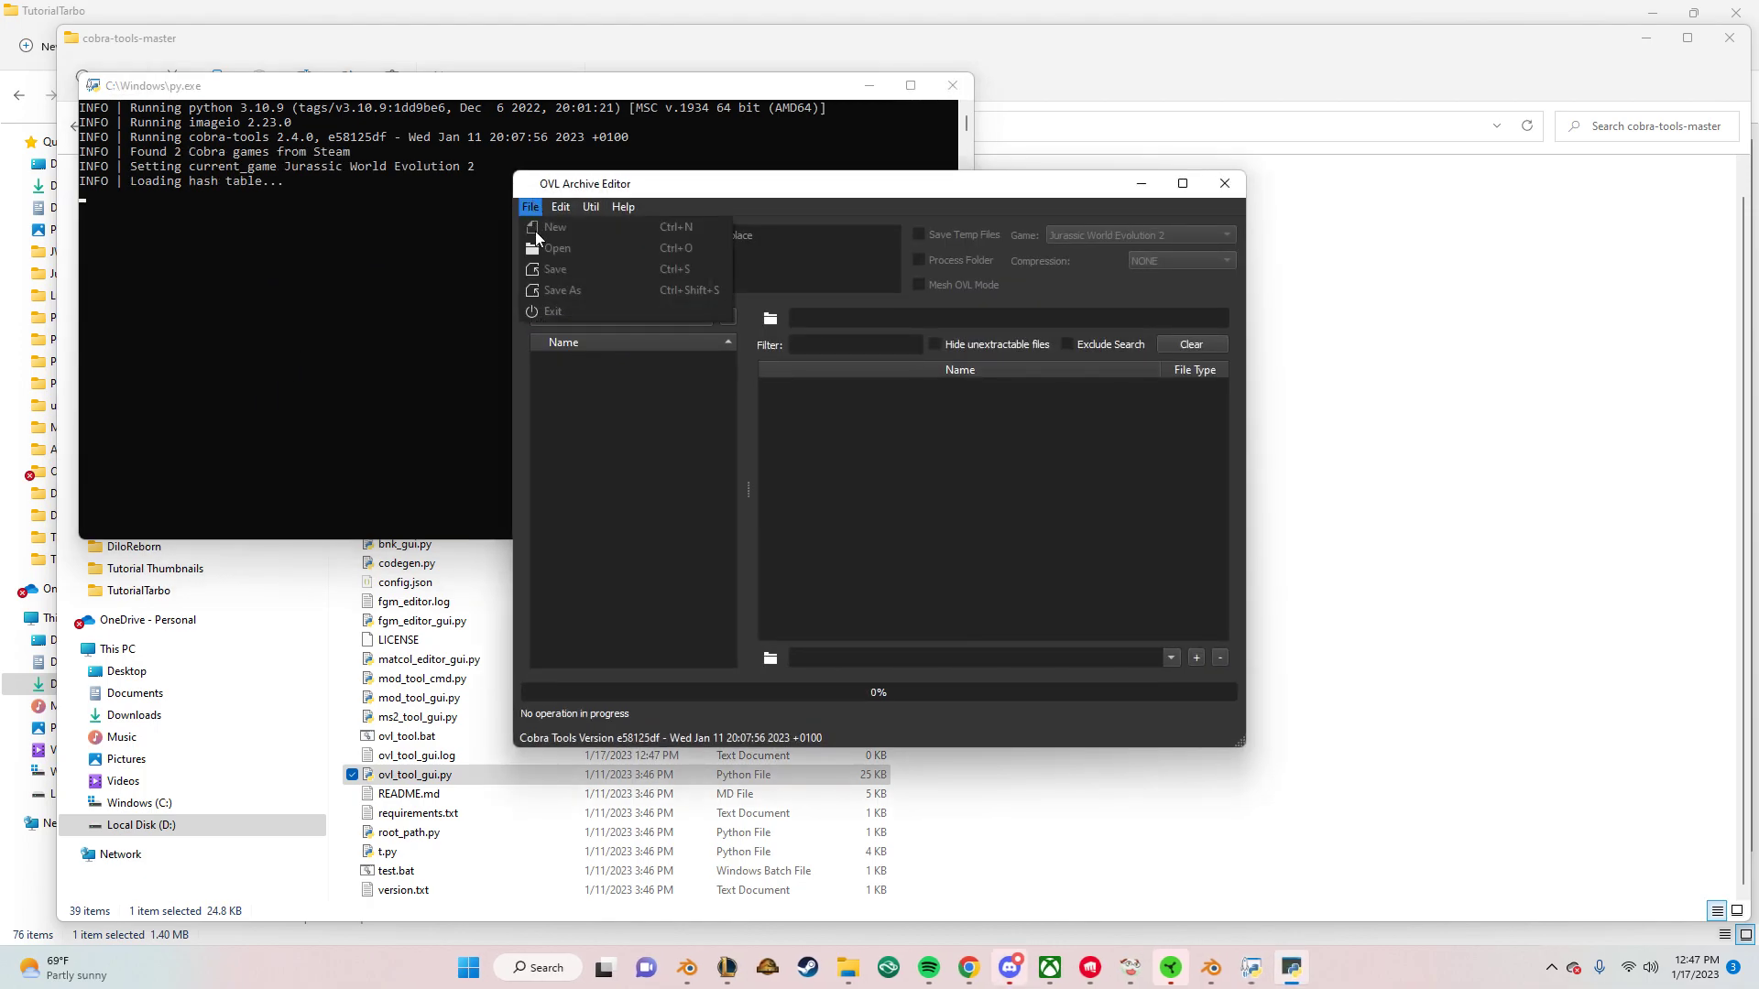
left_click(615, 214)
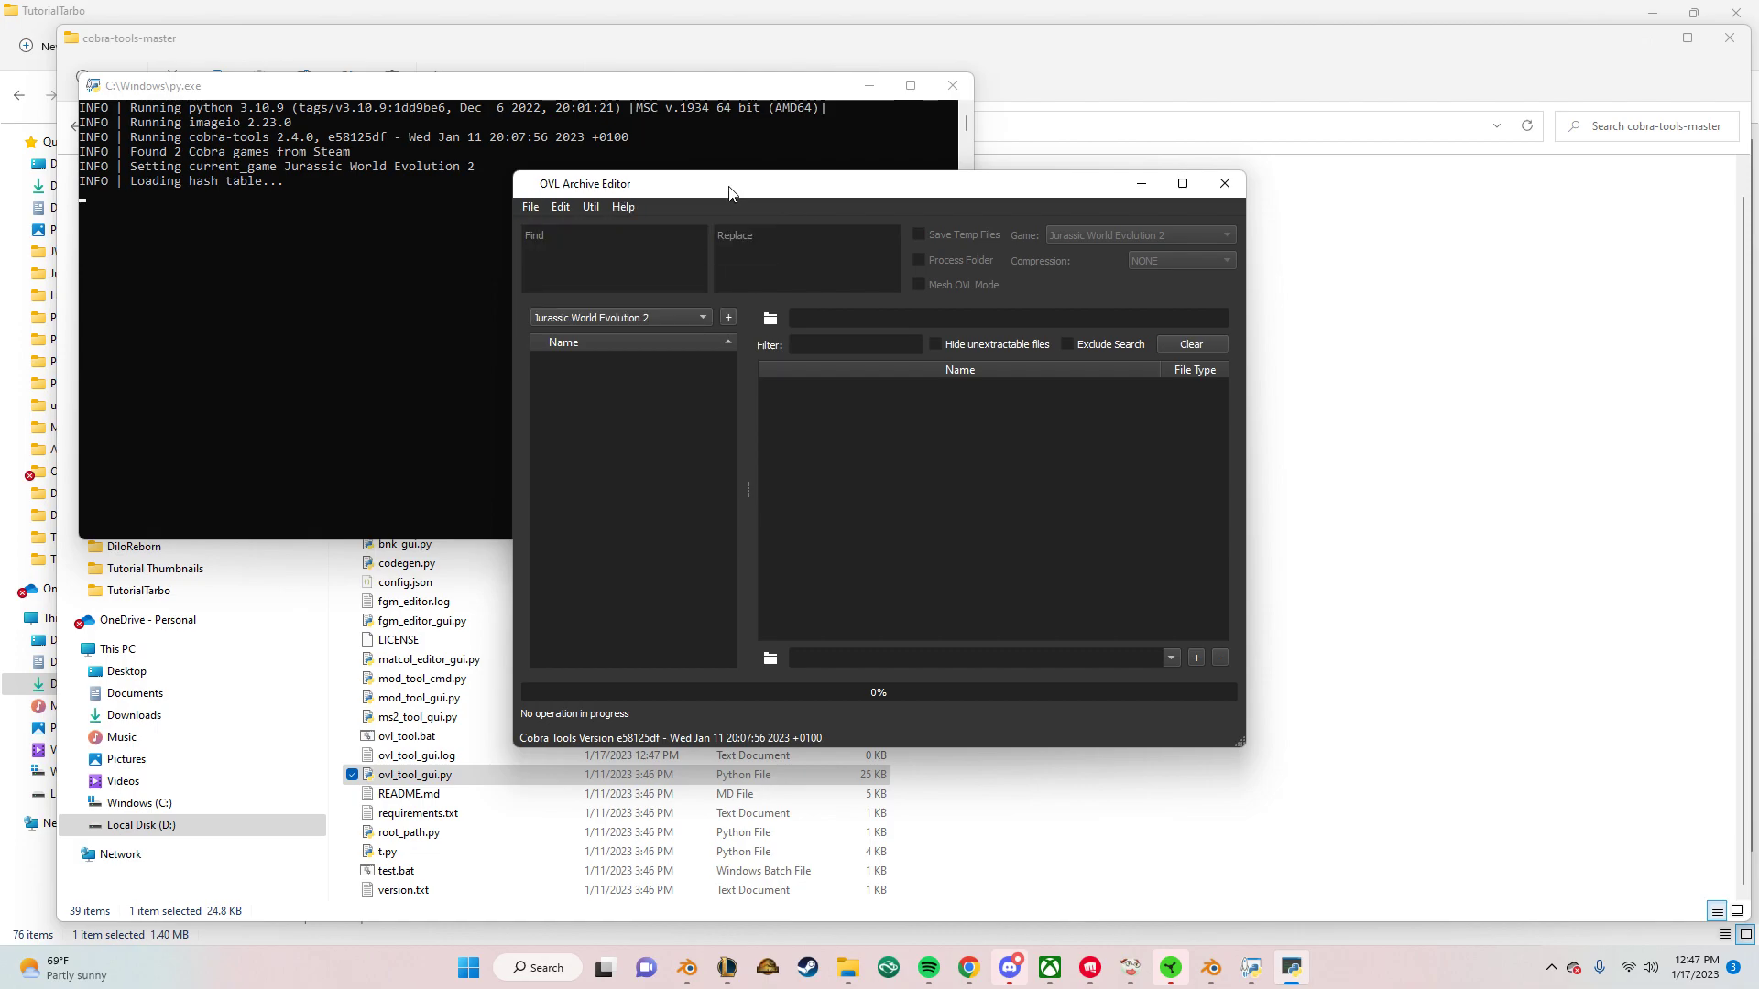
left_click_drag(610, 183, 813, 177)
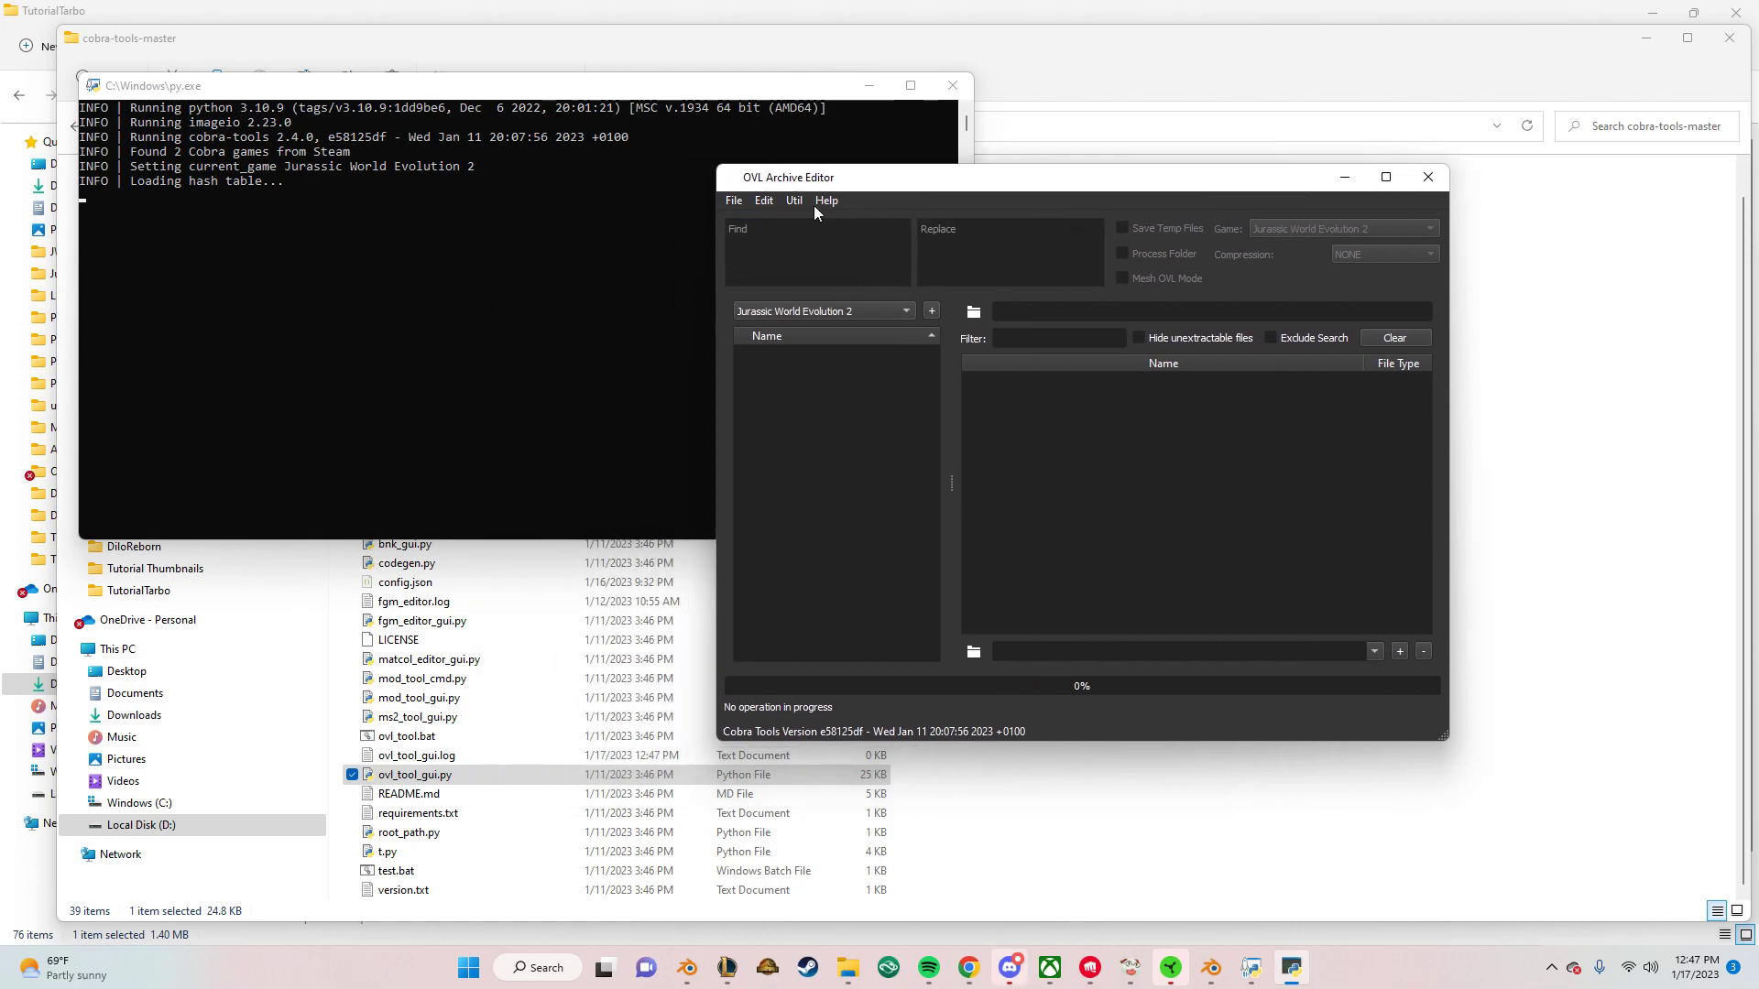
left_click(738, 201)
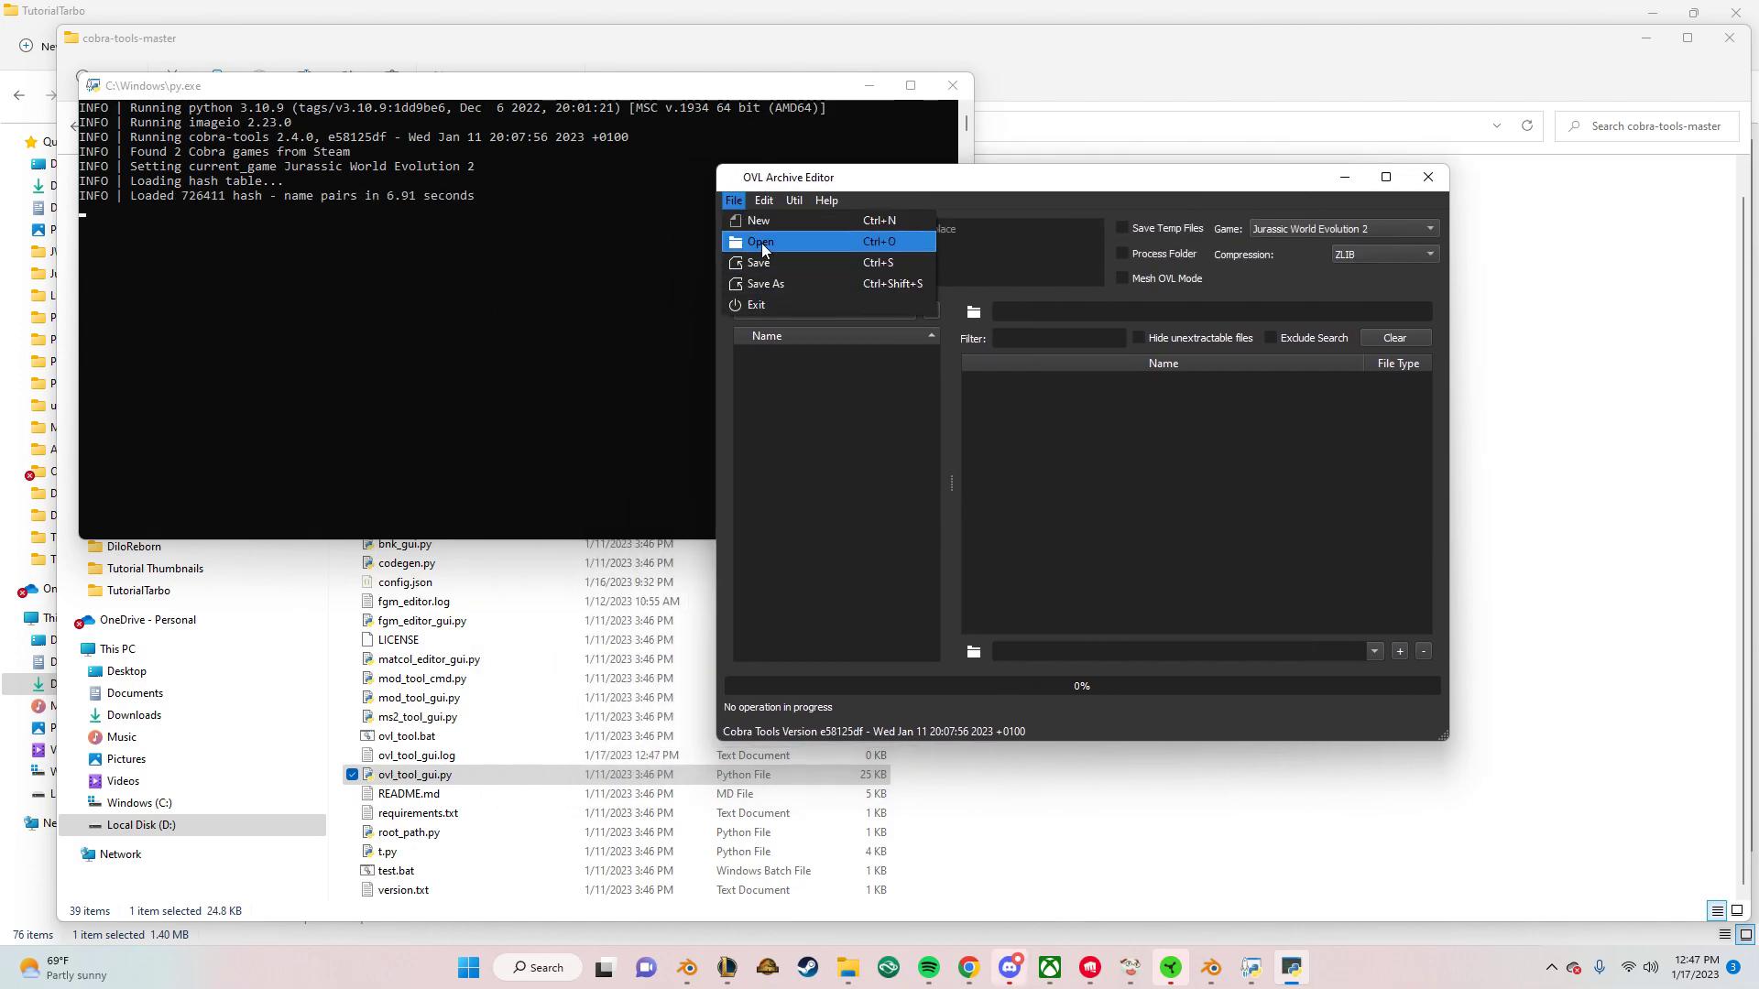
Load TyrannosaurusRexJWE.ovl from ovldata\Content0\Dinosaurs\Land\TyrannosaurusRexJWE into the editor
left_click(762, 244)
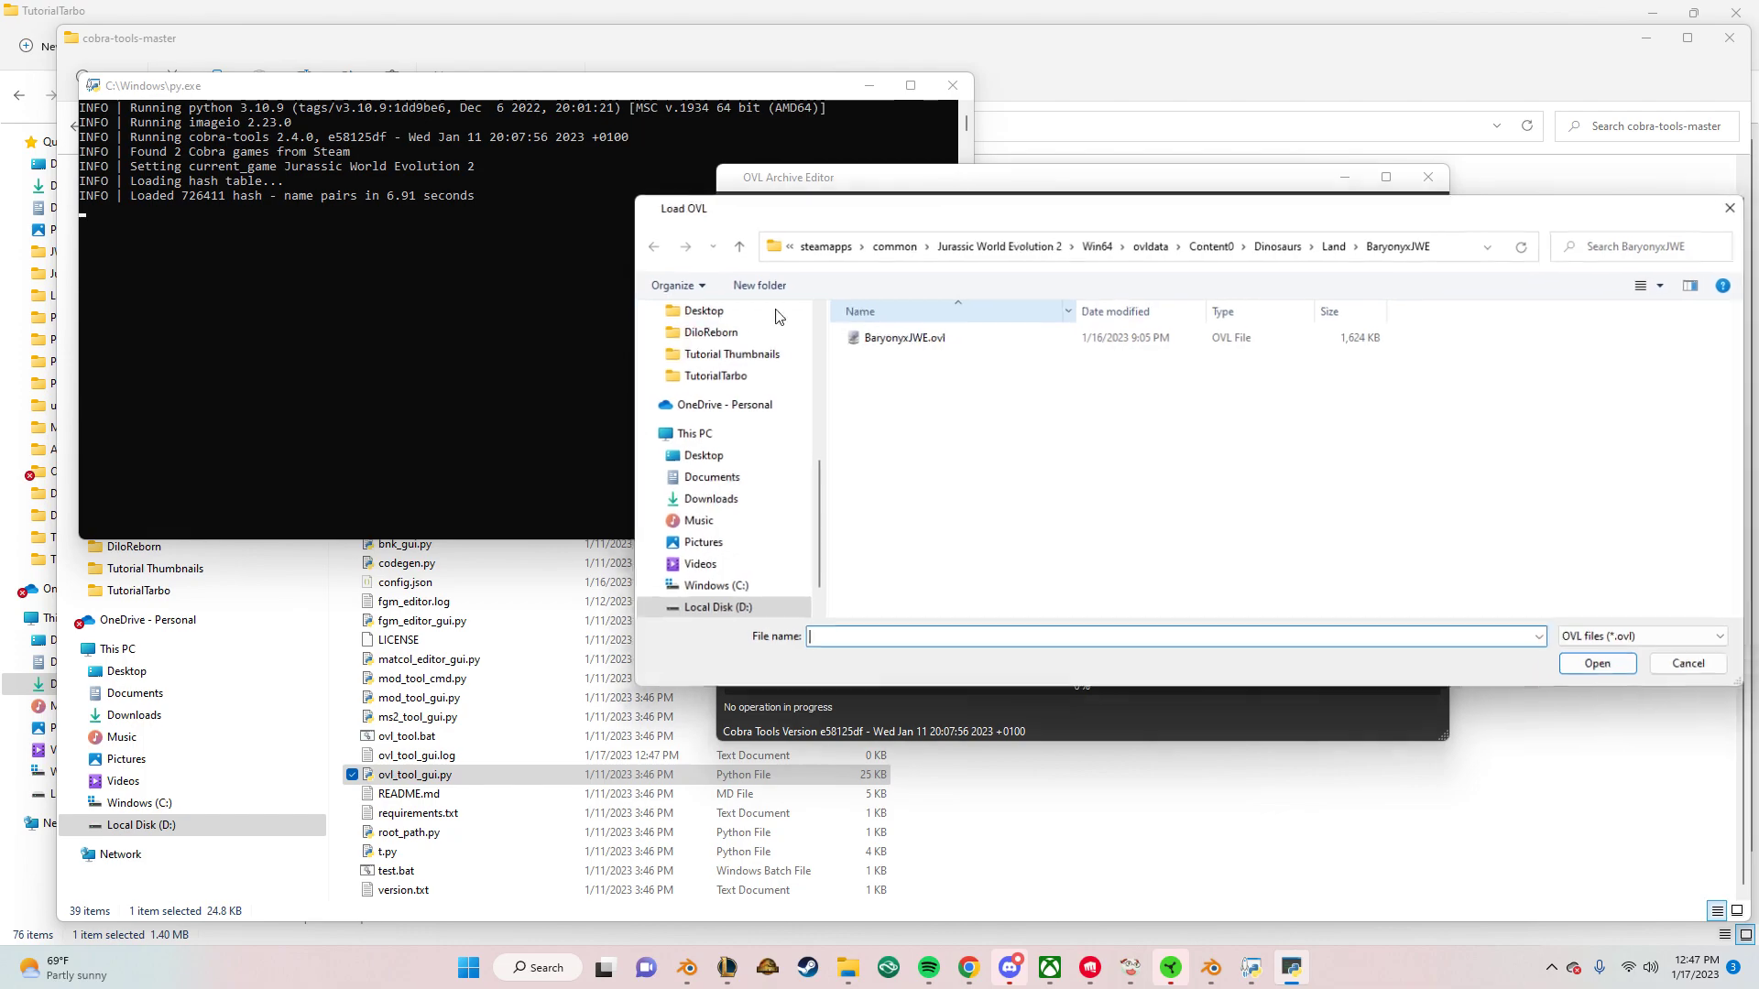
left_click(1336, 245)
scroll(917, 531, "down", 10)
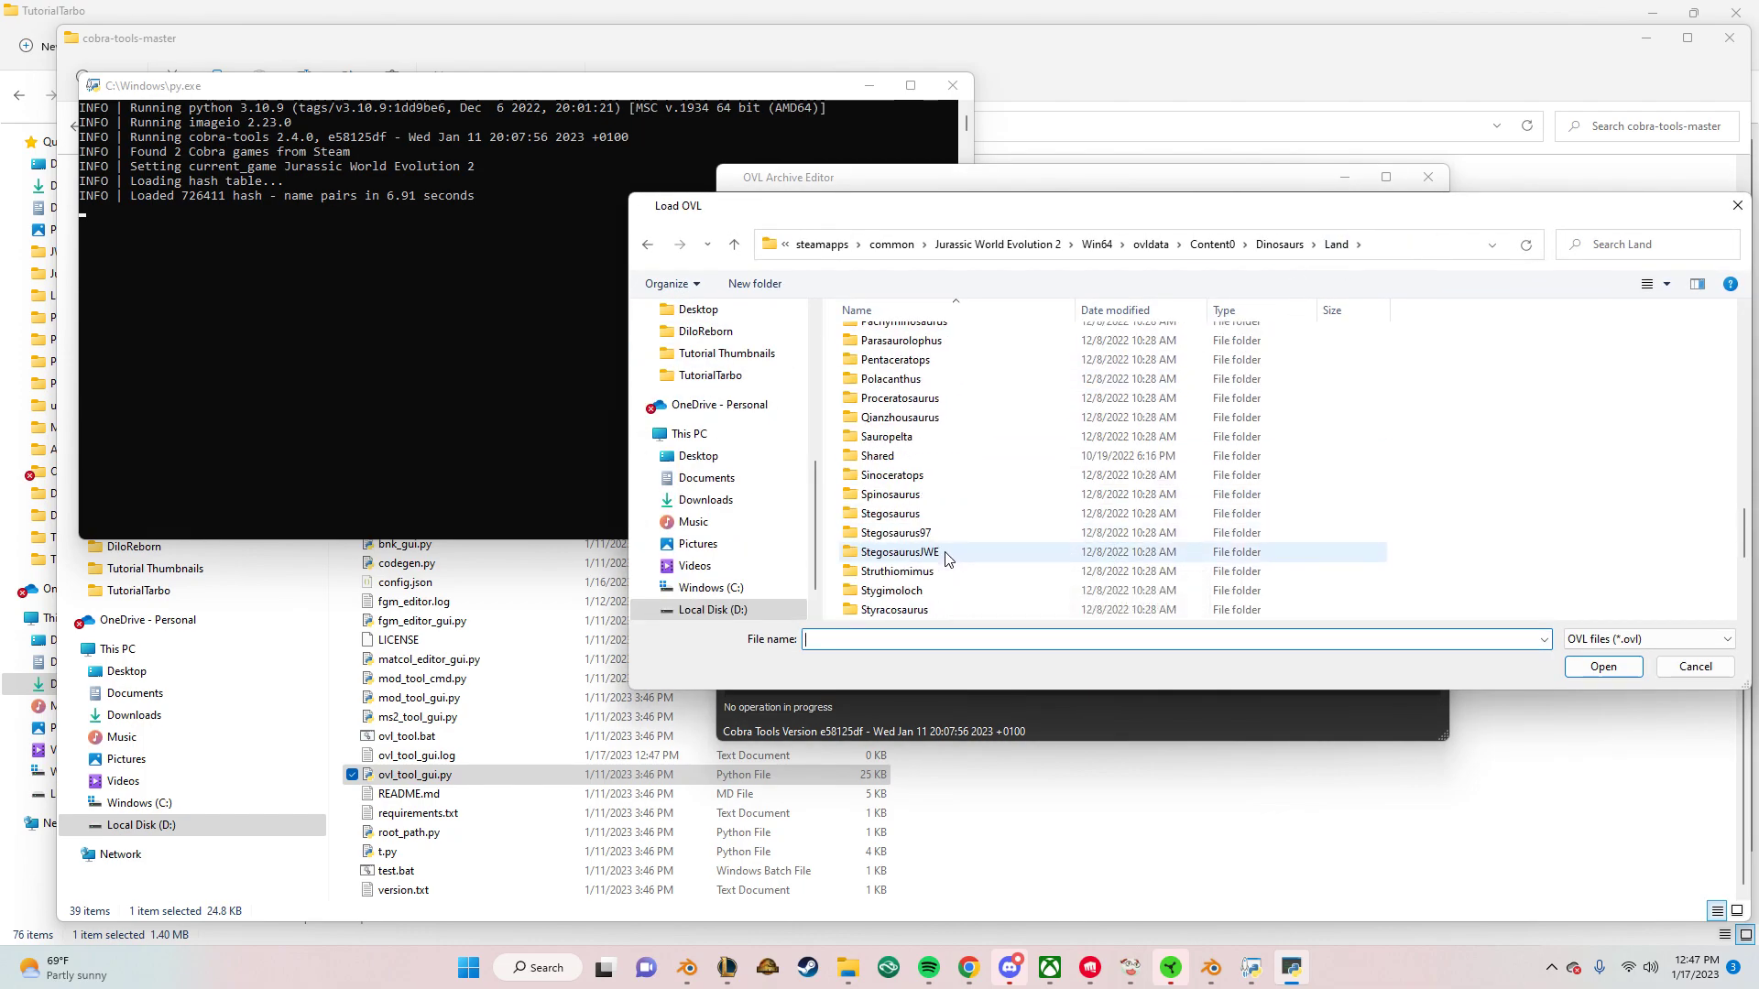
scroll(946, 559, "down", 2)
double_click(947, 569)
left_click(897, 337)
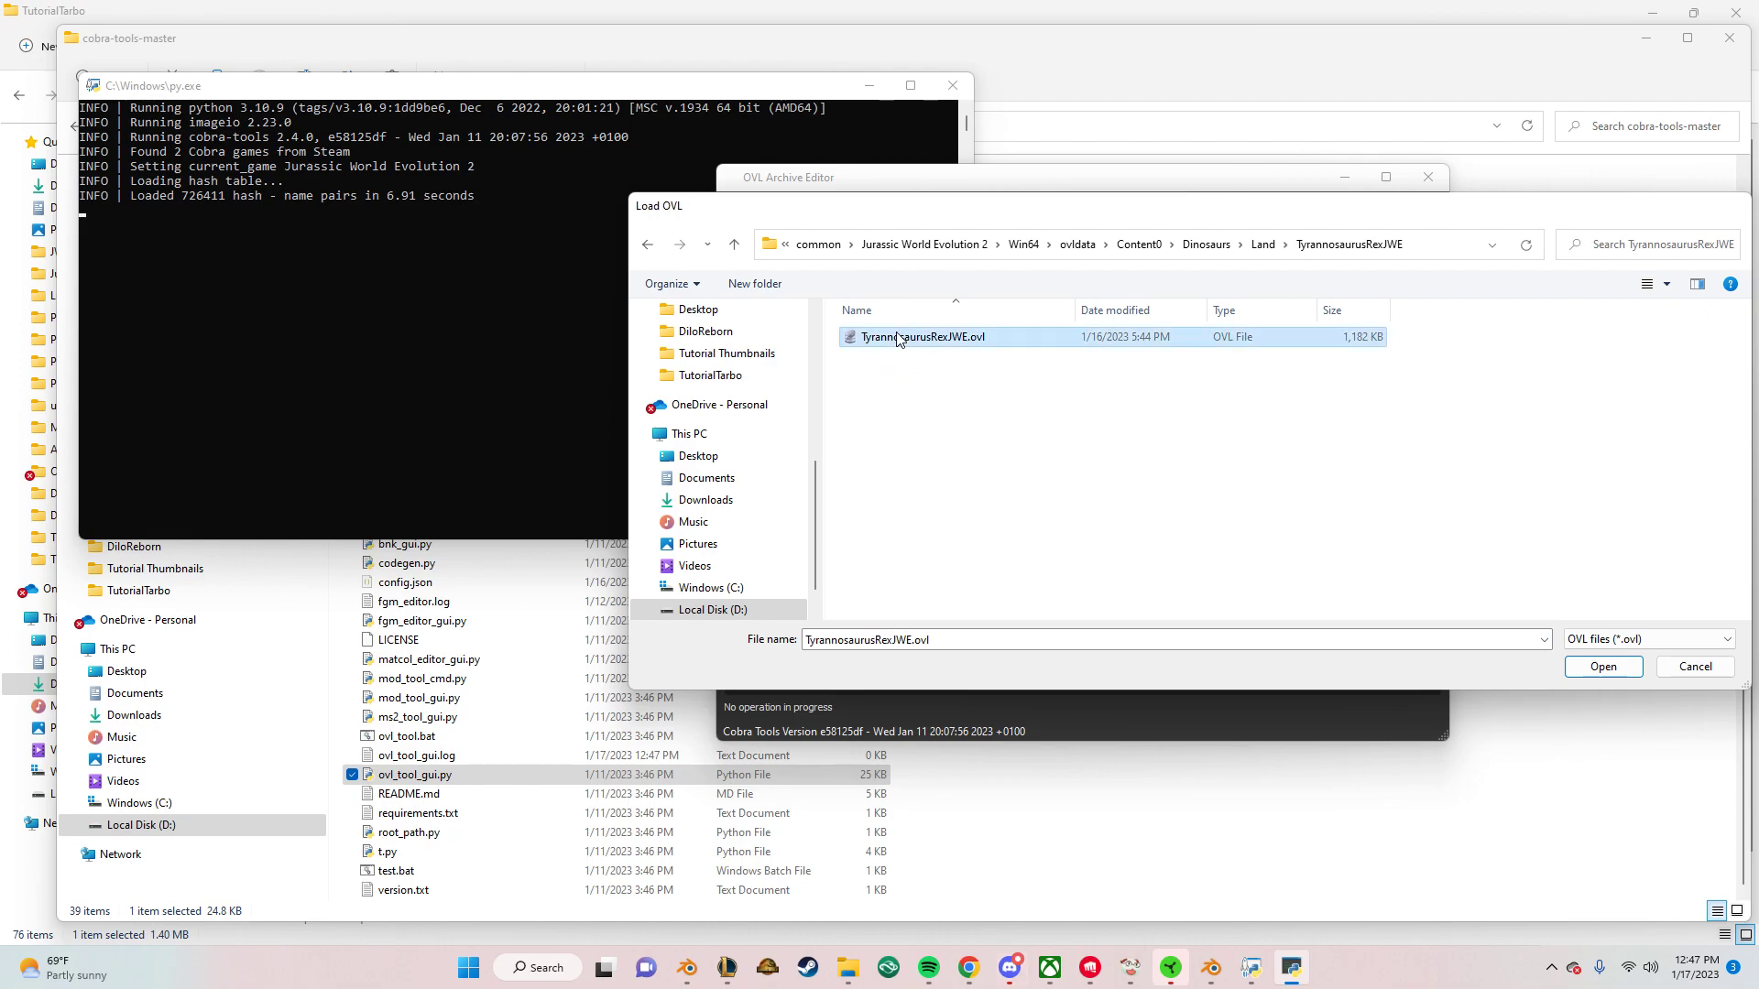
double_click(898, 337)
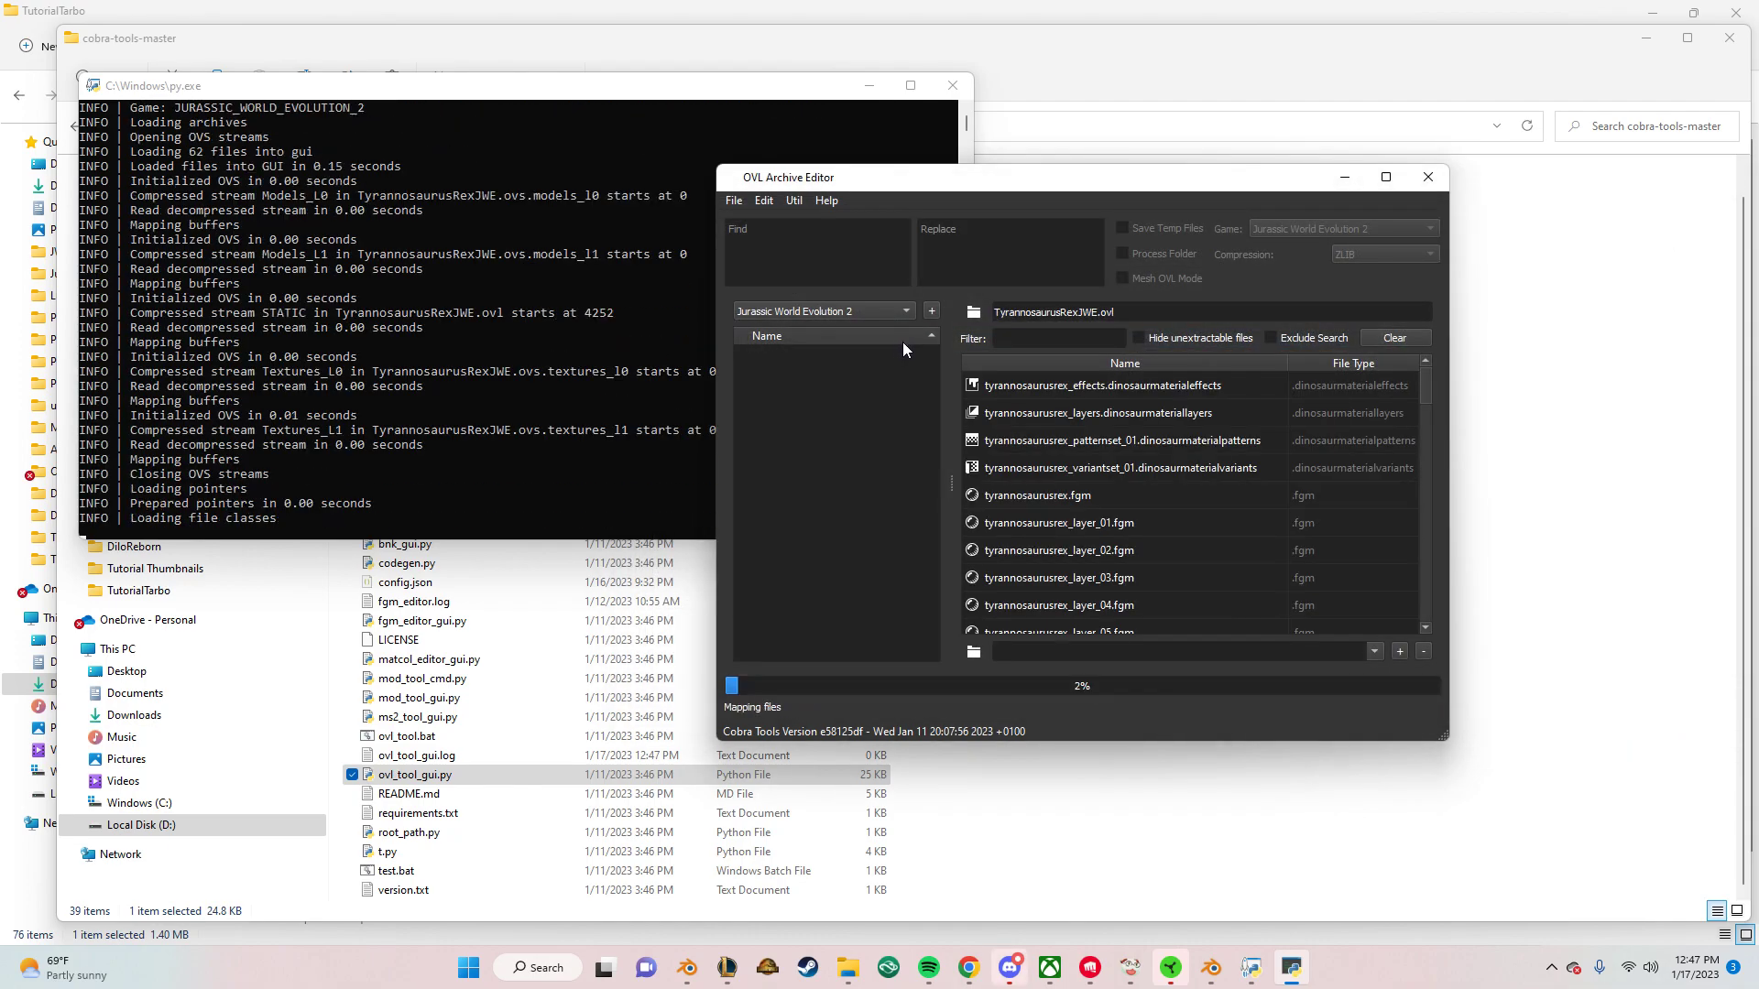
left_click(180, 12)
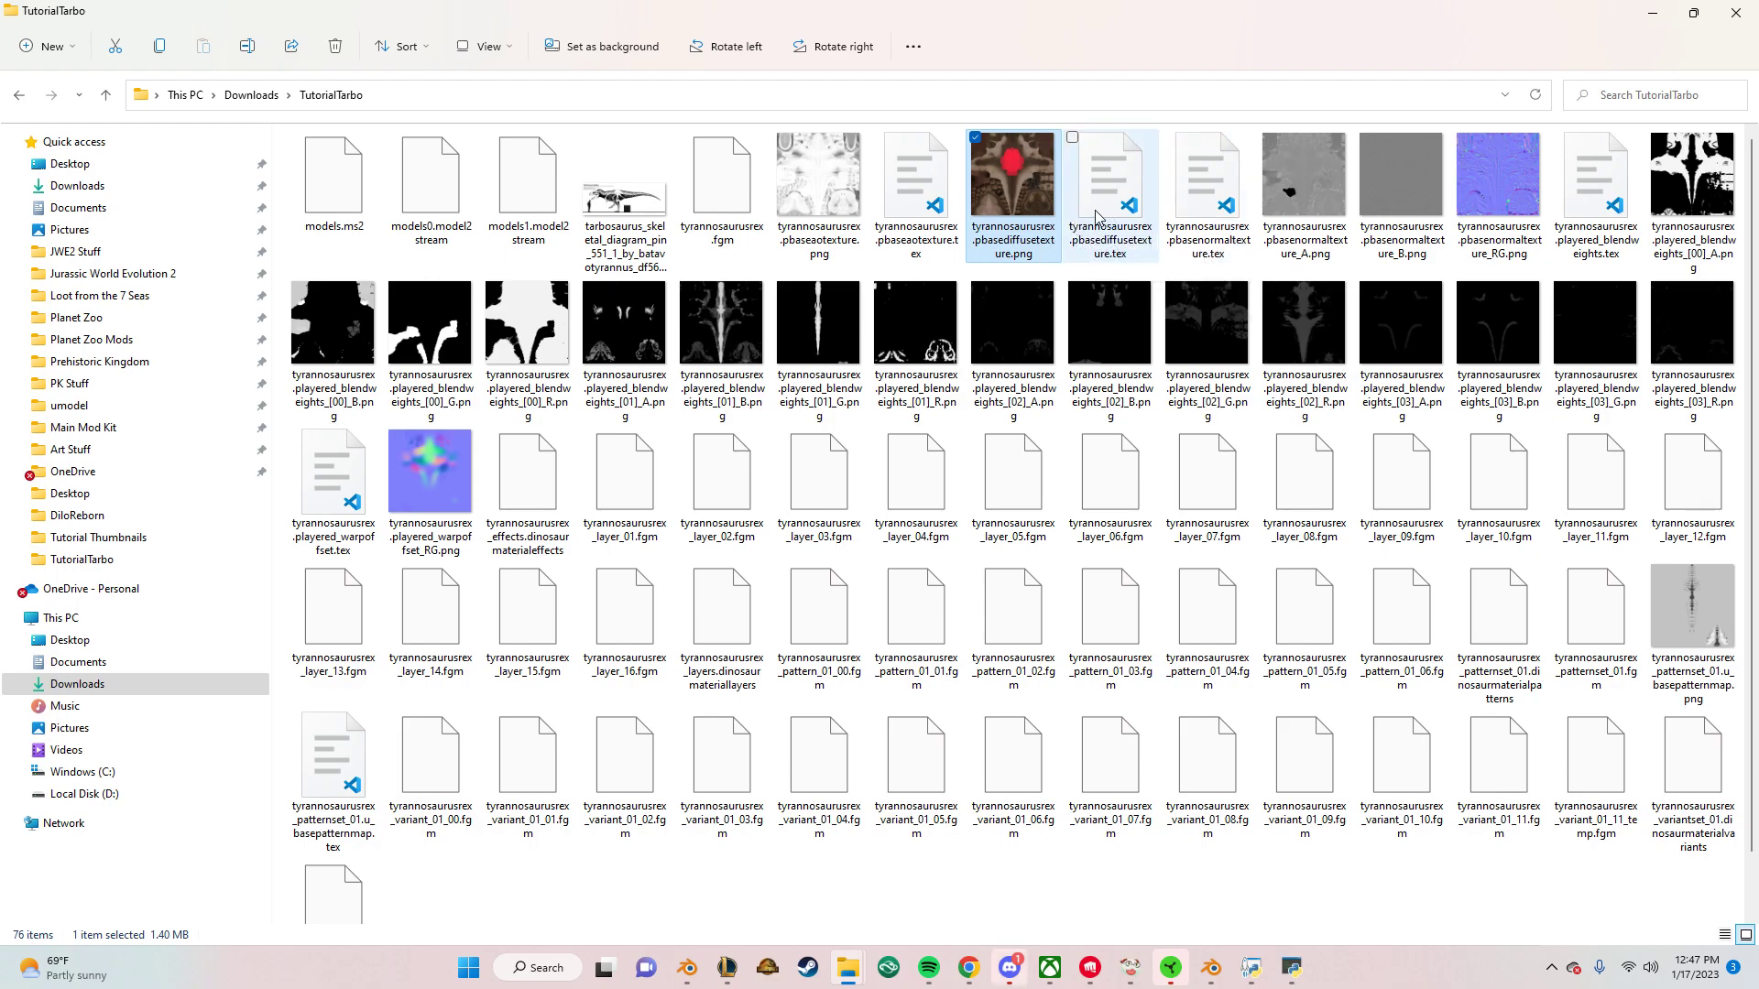
double_click(1029, 191)
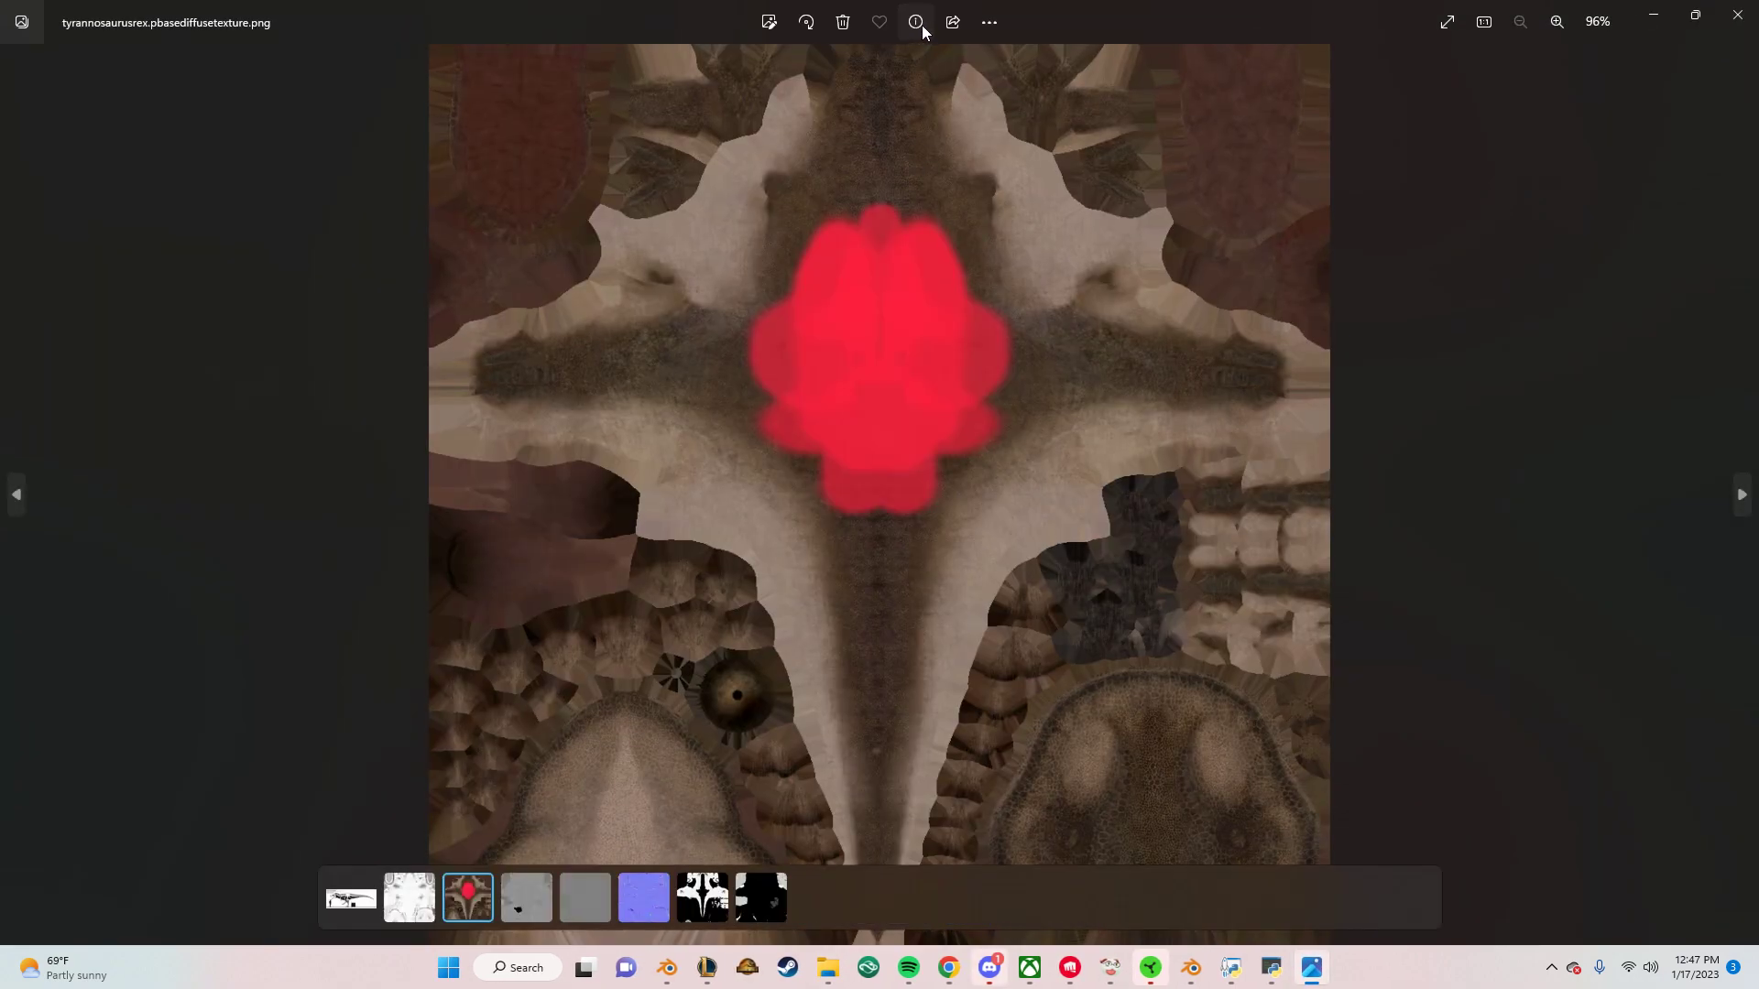
left_click(917, 24)
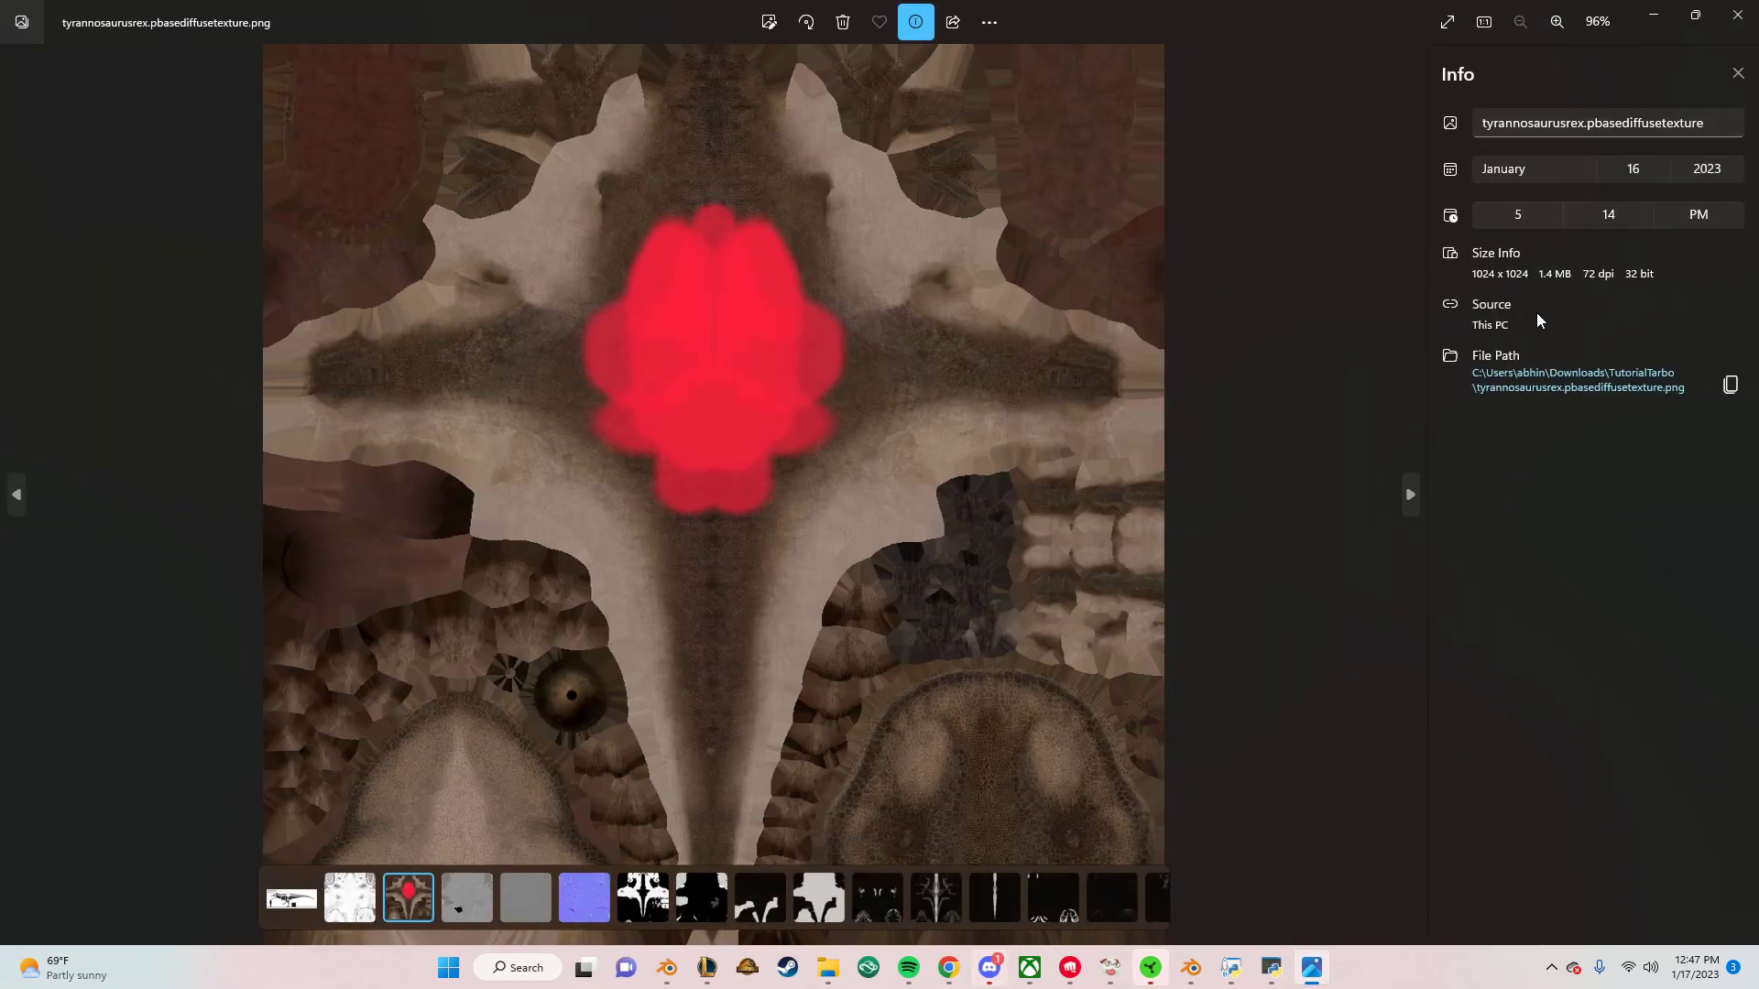
left_click(1738, 16)
left_click(1118, 174)
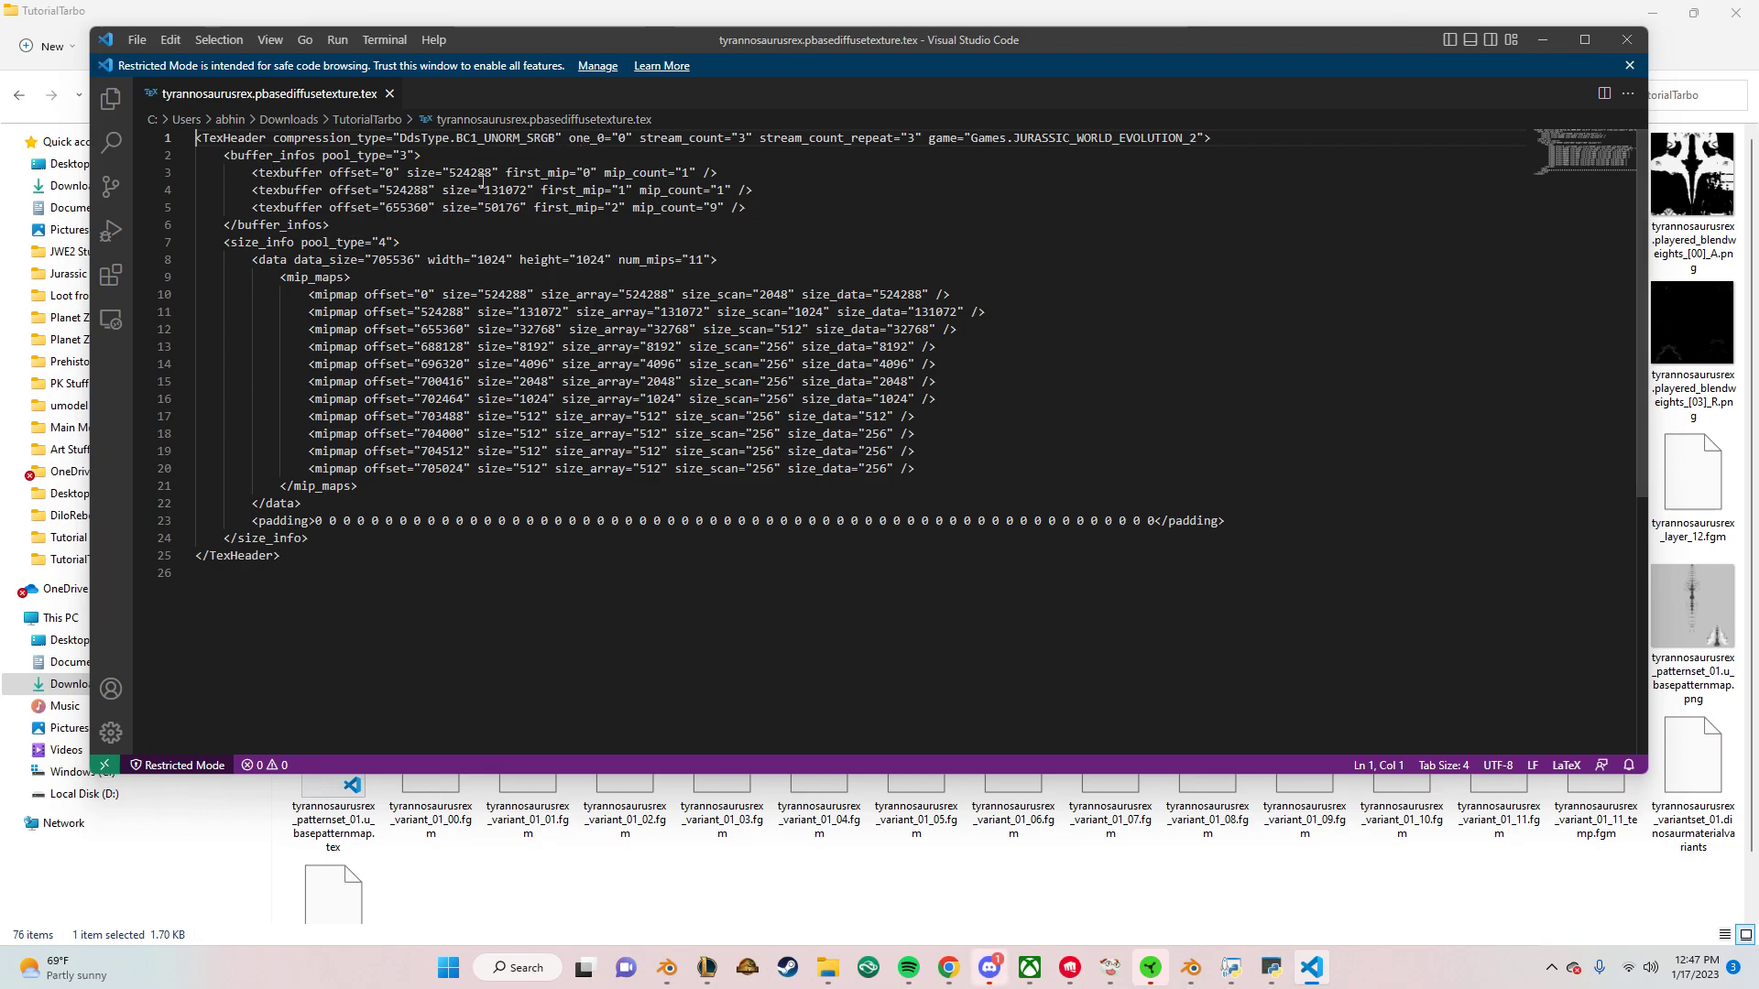
left_click_drag(481, 260, 502, 261)
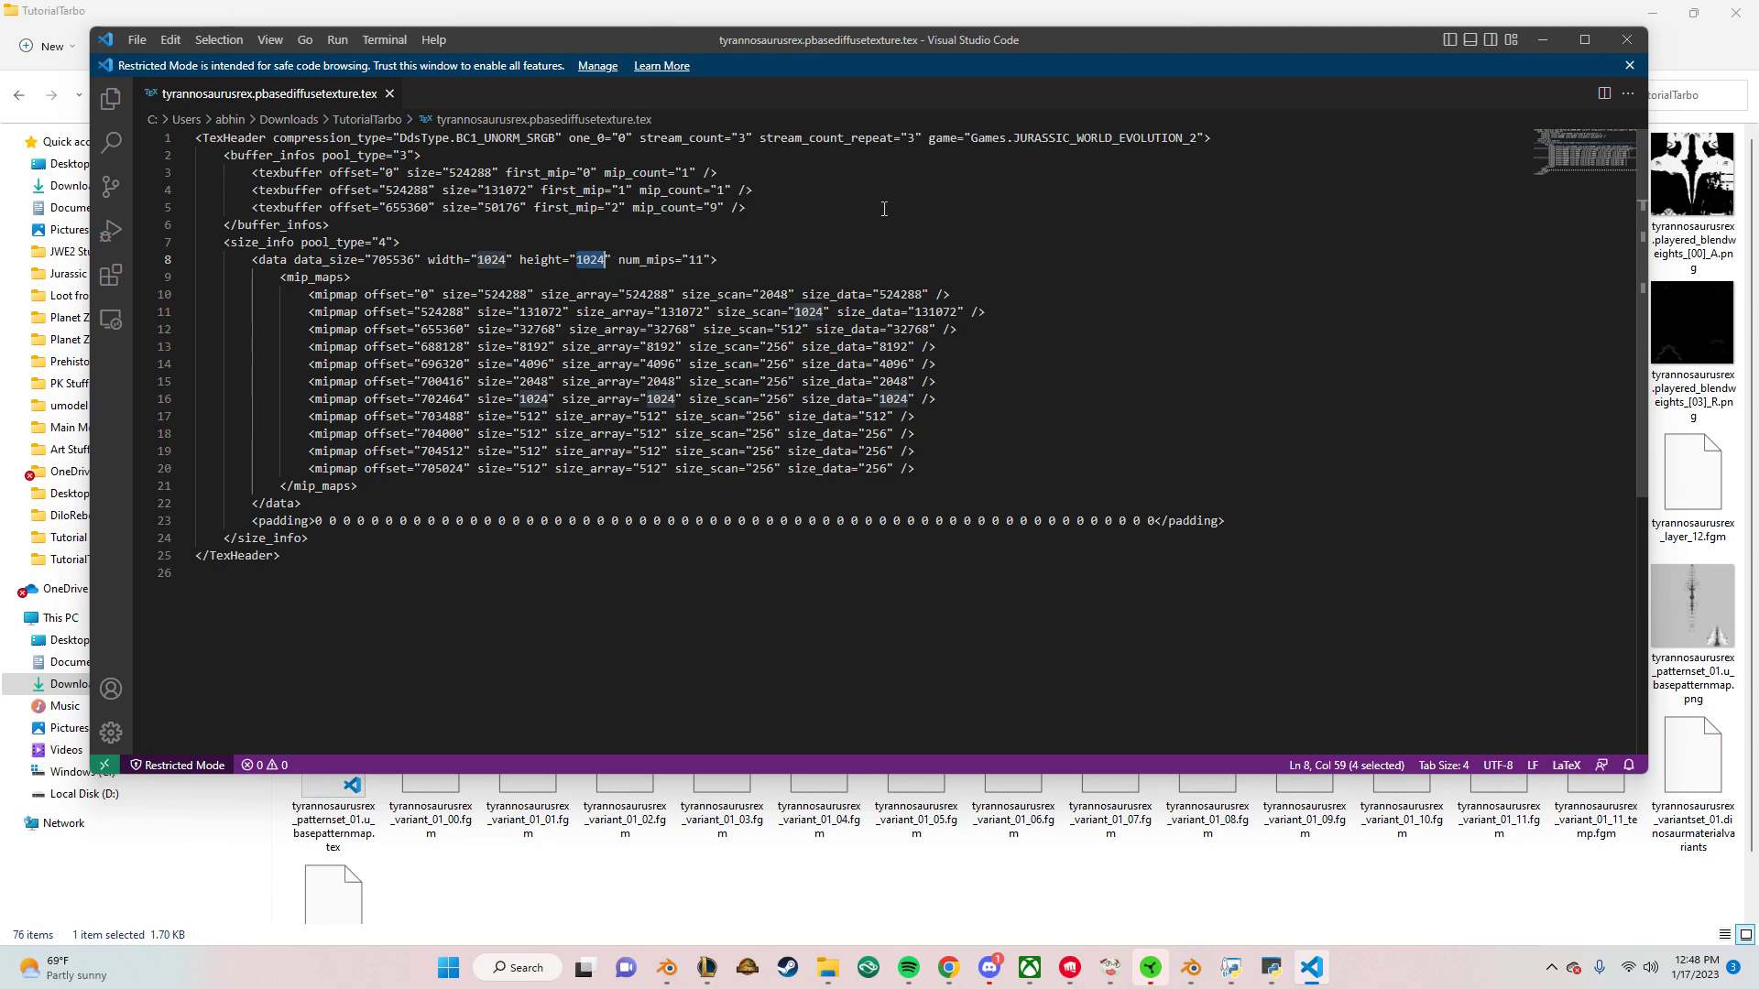
left_click(1627, 40)
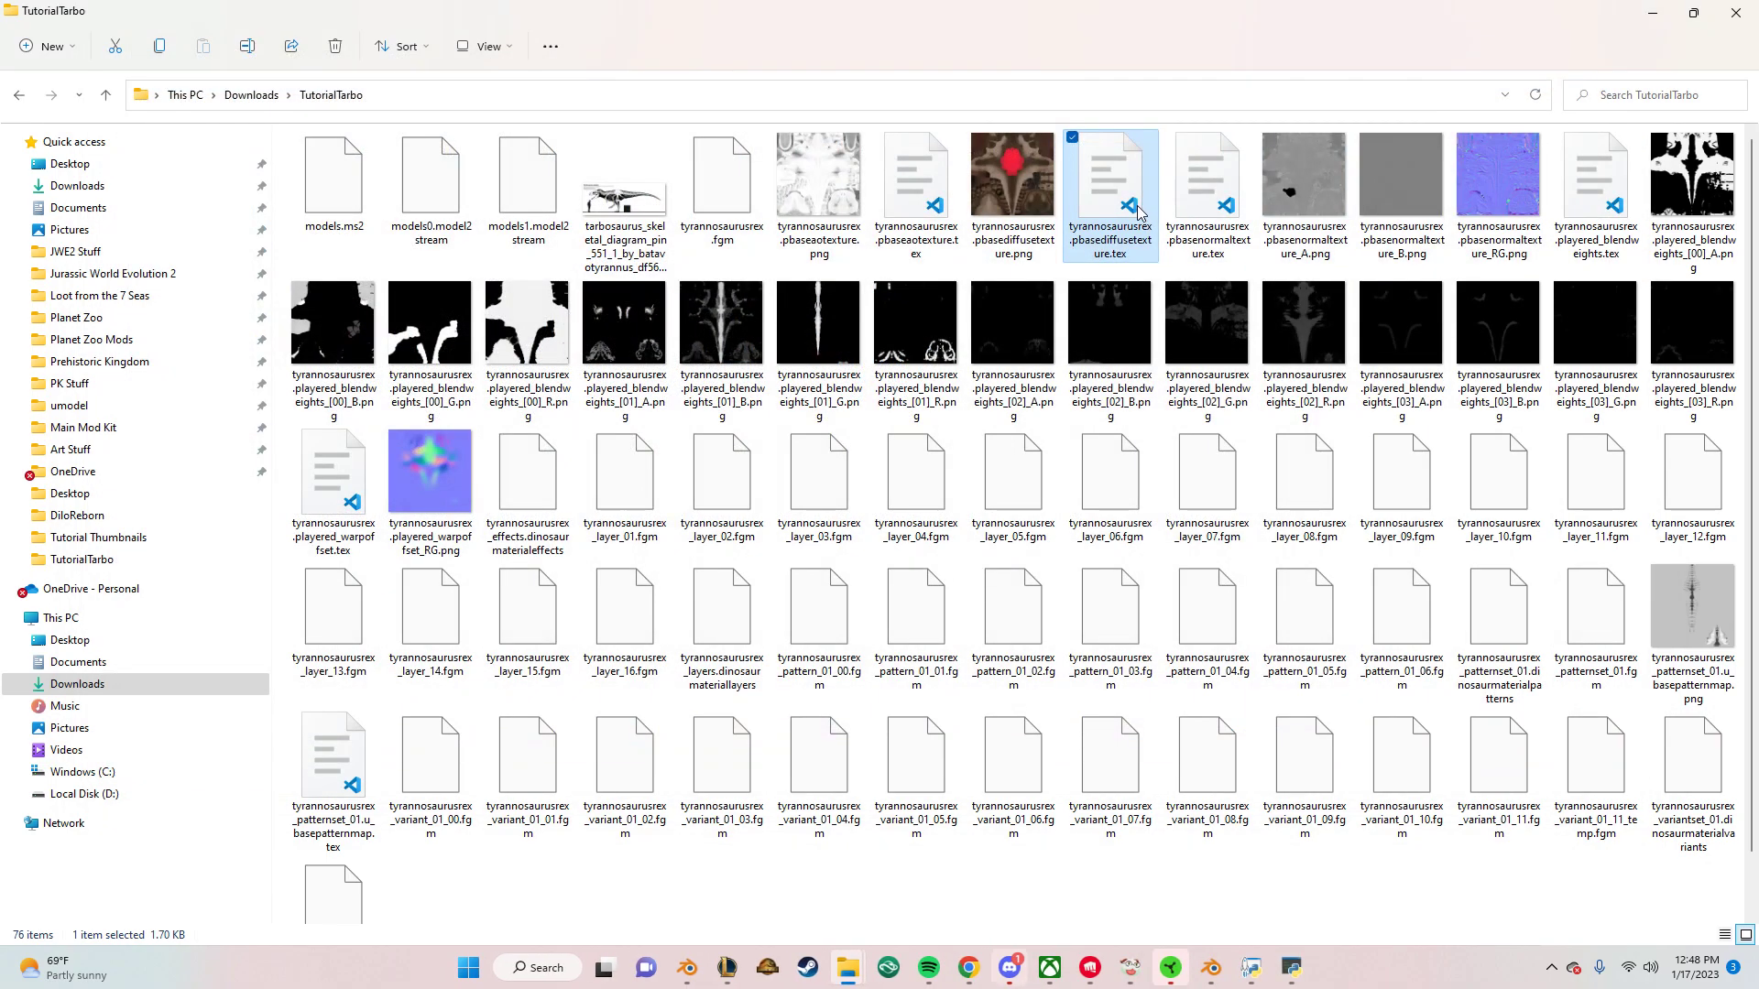
Drag tyrannosaurusrex.pbasediffusetexture.png from TutorialTarbo into the archive editor's file list
left_click(1292, 968)
left_click_drag(1115, 159, 1140, 454)
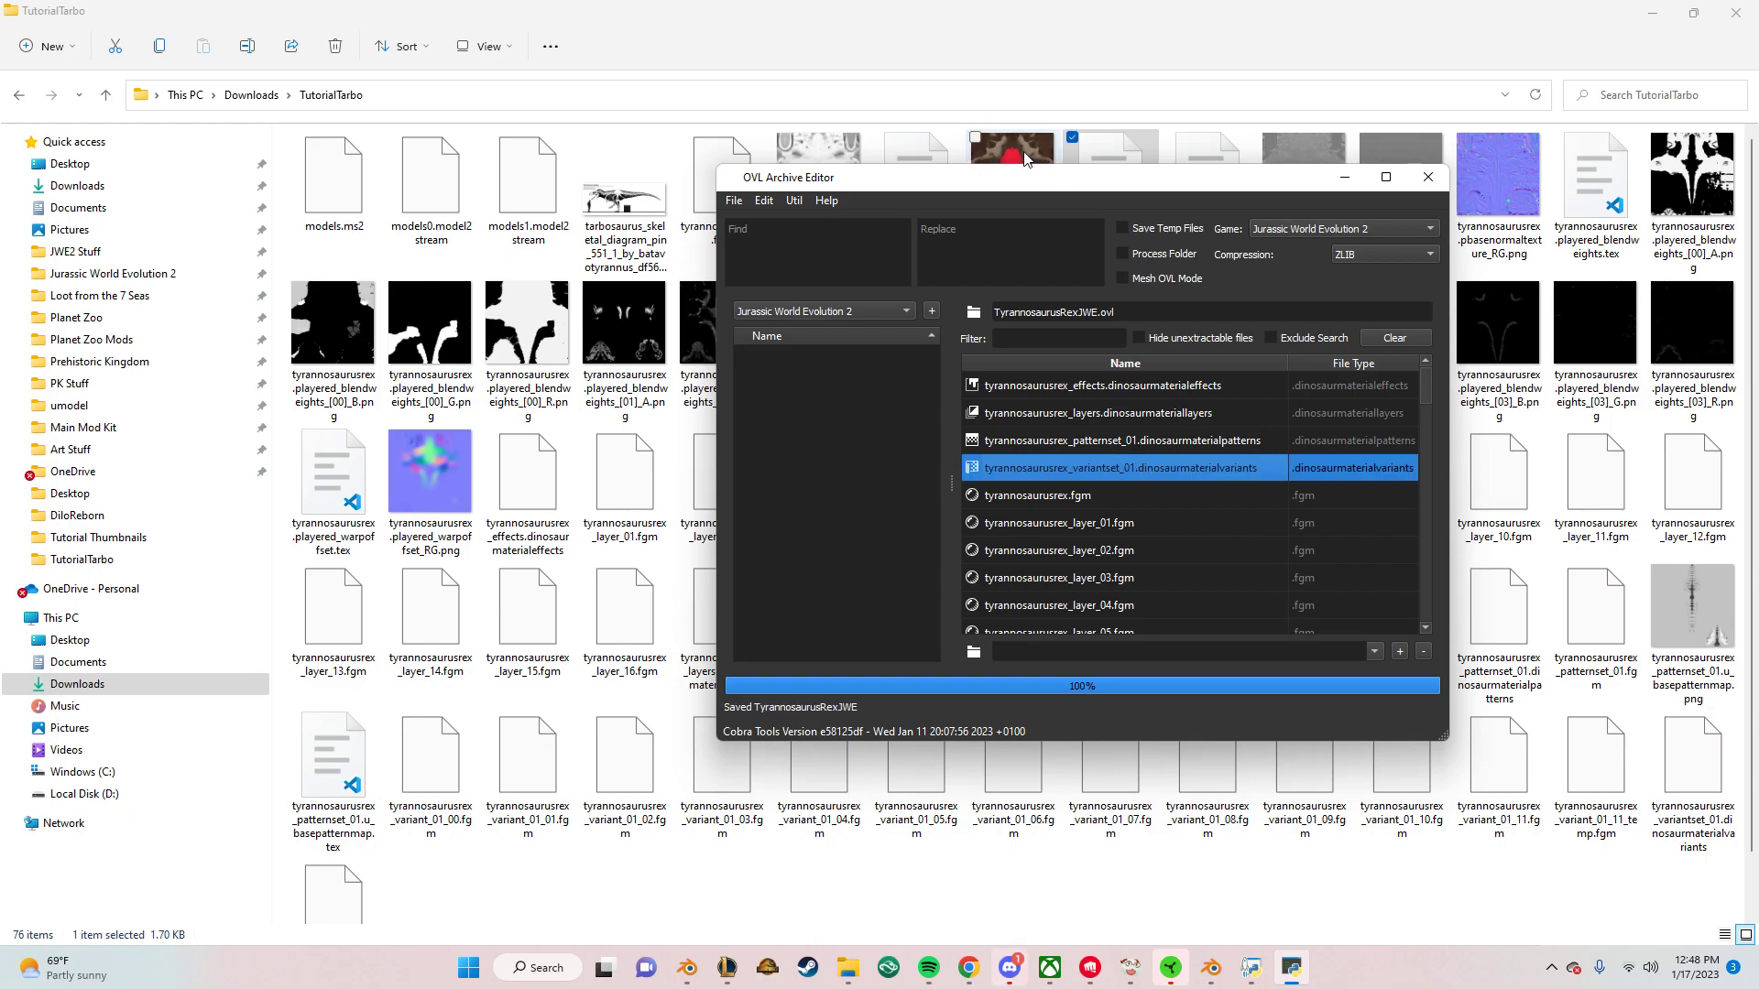
left_click_drag(1014, 196, 971, 596)
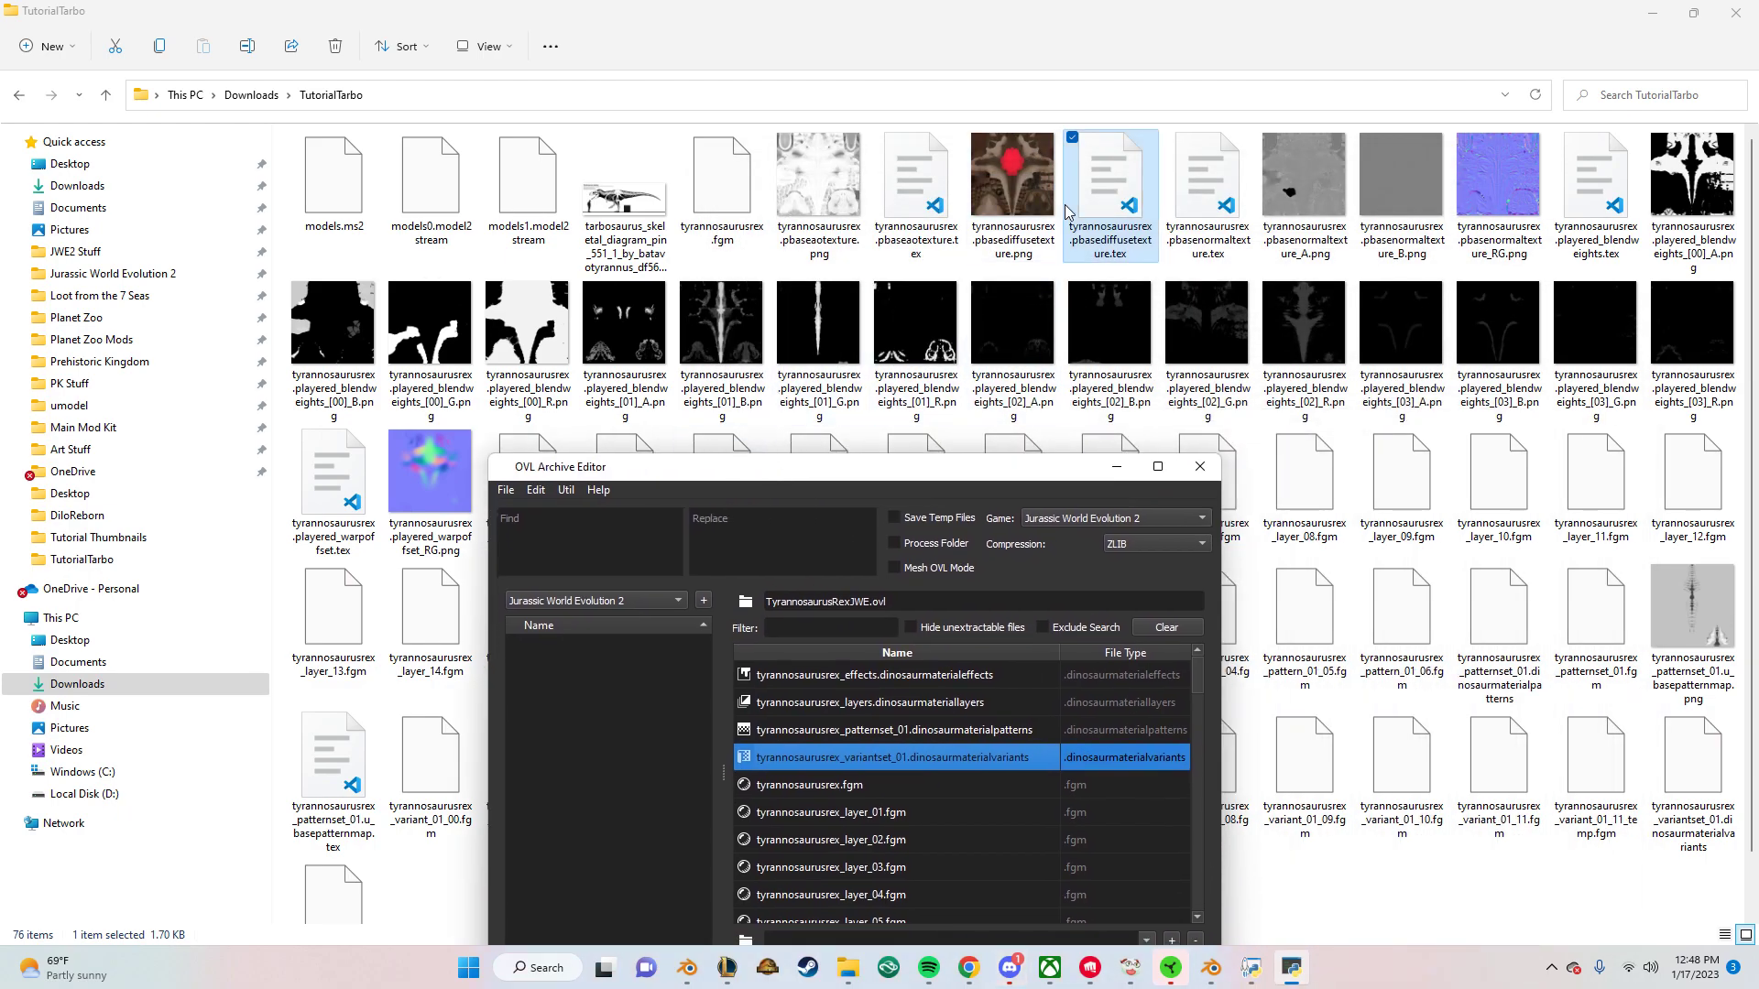
left_click(1140, 256)
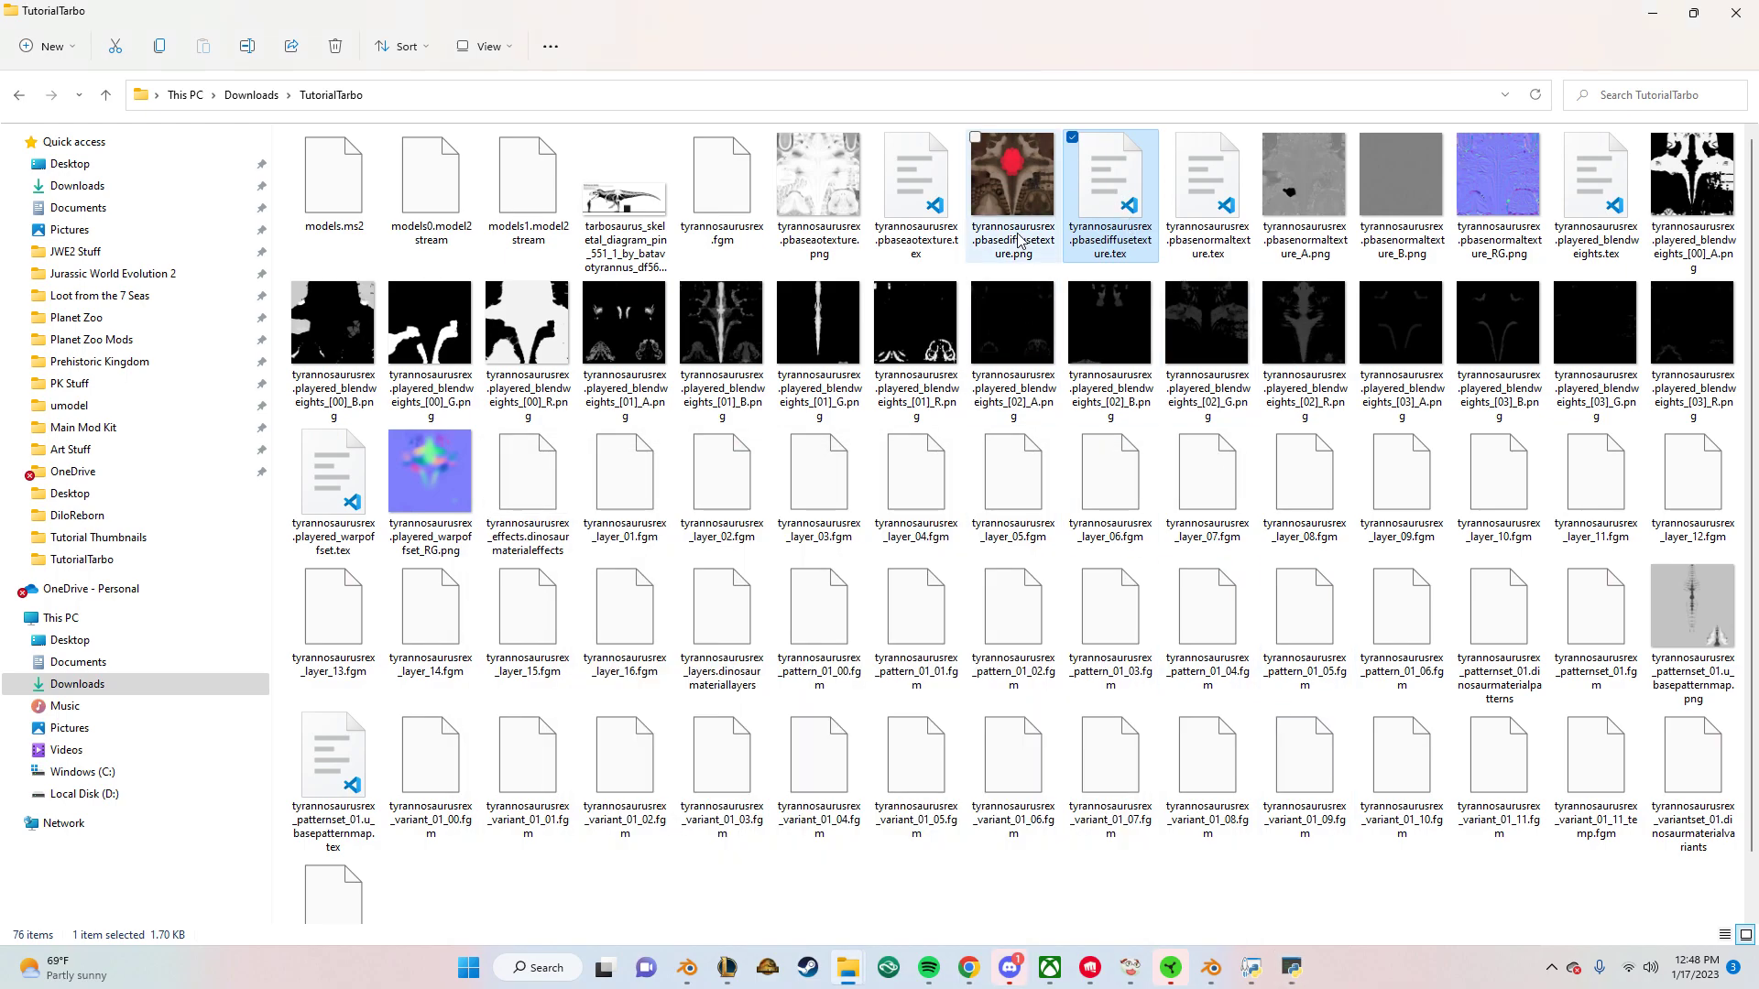
left_click_drag(1020, 240, 1051, 337)
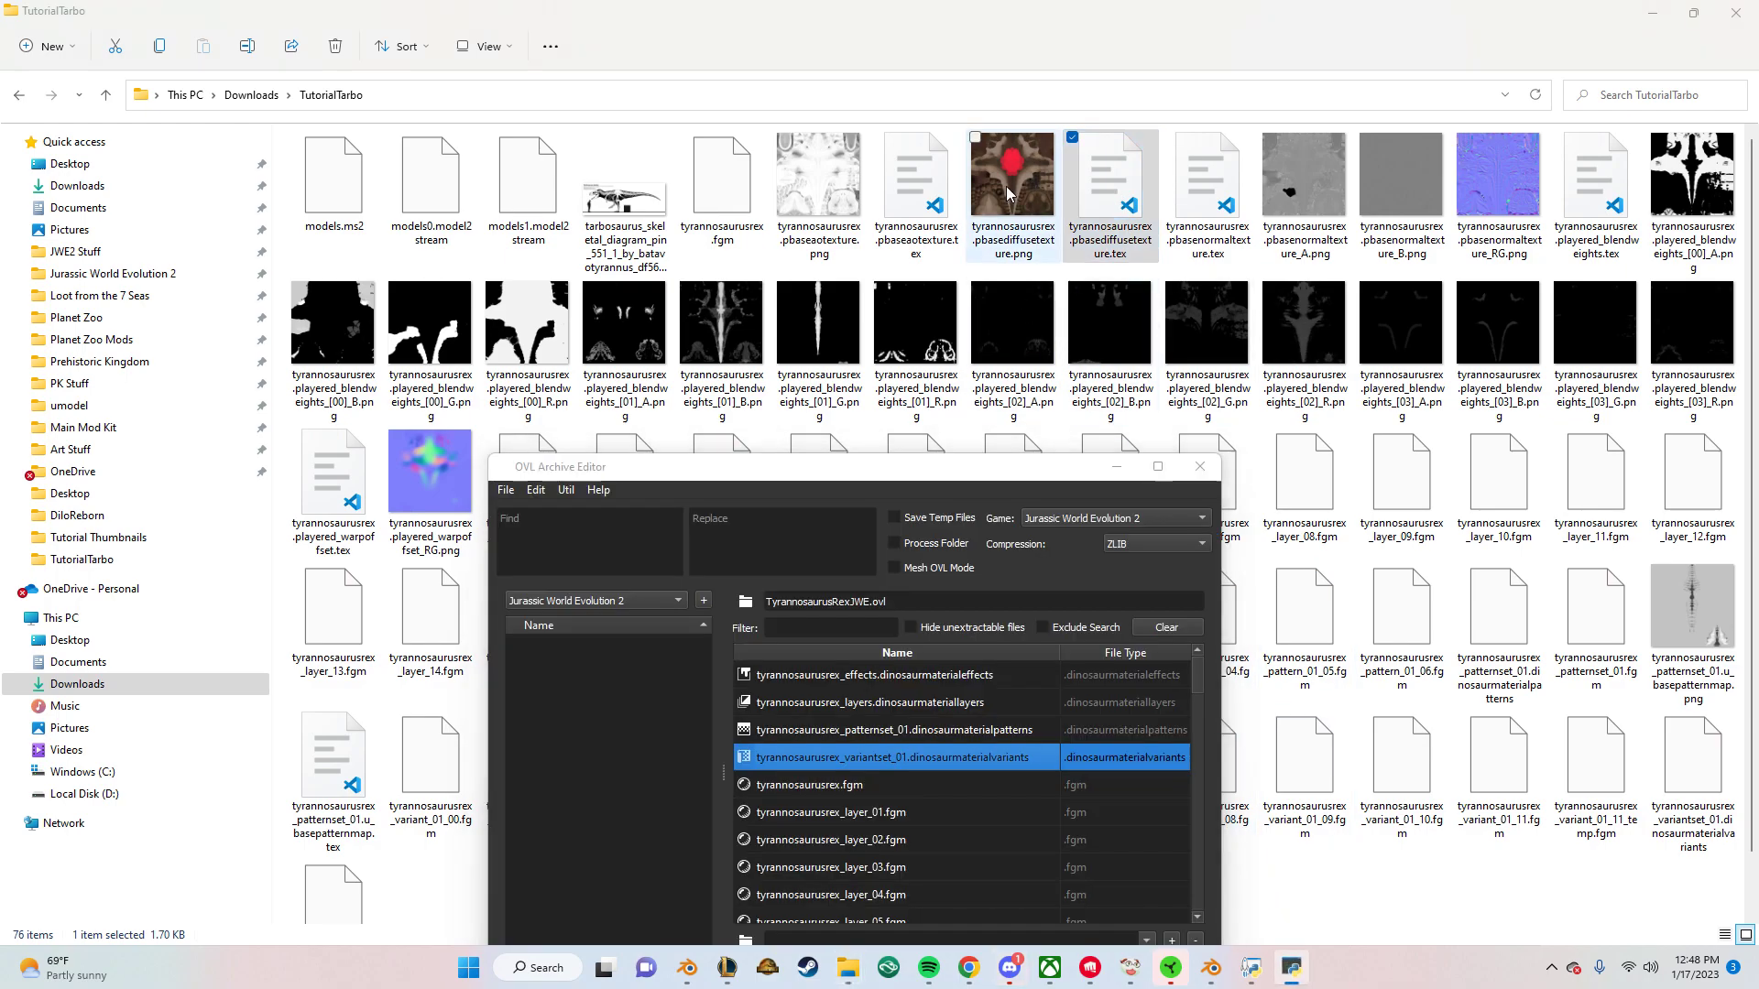
left_click_drag(1051, 337, 957, 727)
left_click_drag(902, 481, 668, 181)
mouse_move(1015, 197)
left_mouse_down()
mouse_move(661, 492)
mouse_move(667, 511)
left_mouse_up()
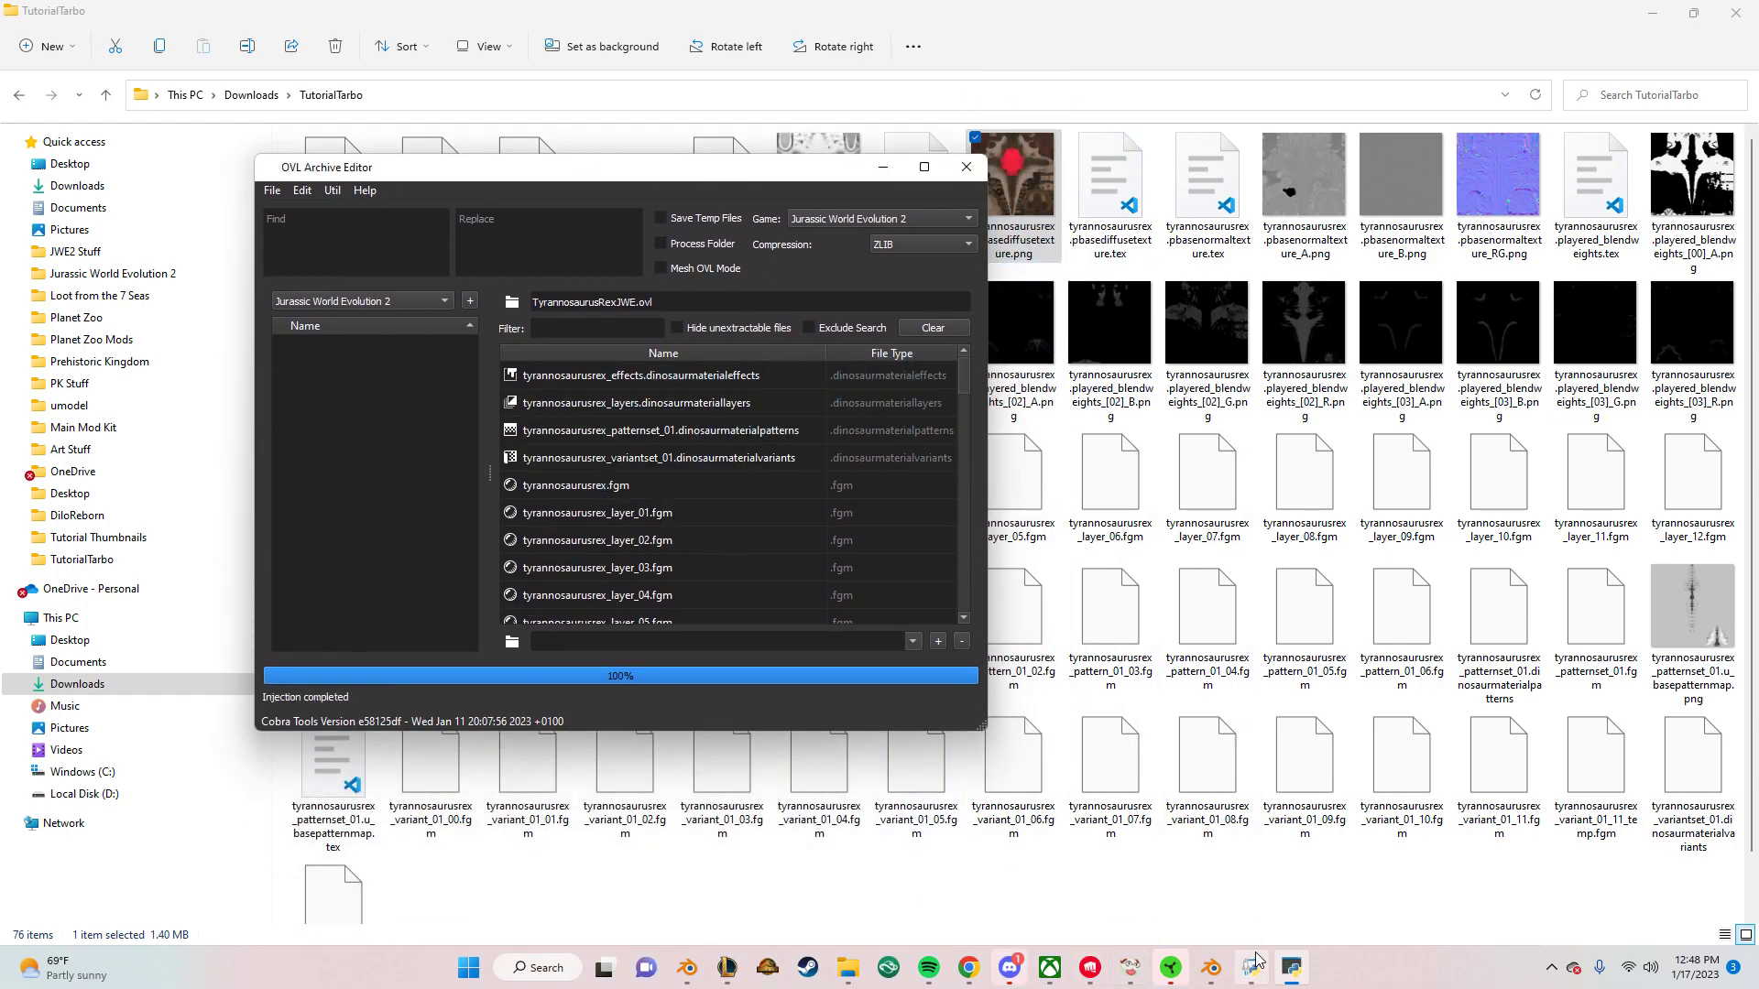
Re-drop the texture after checking the injection log, and save TyrannosaurusRexJWE.ovl with Ctrl+S
left_click(1256, 960)
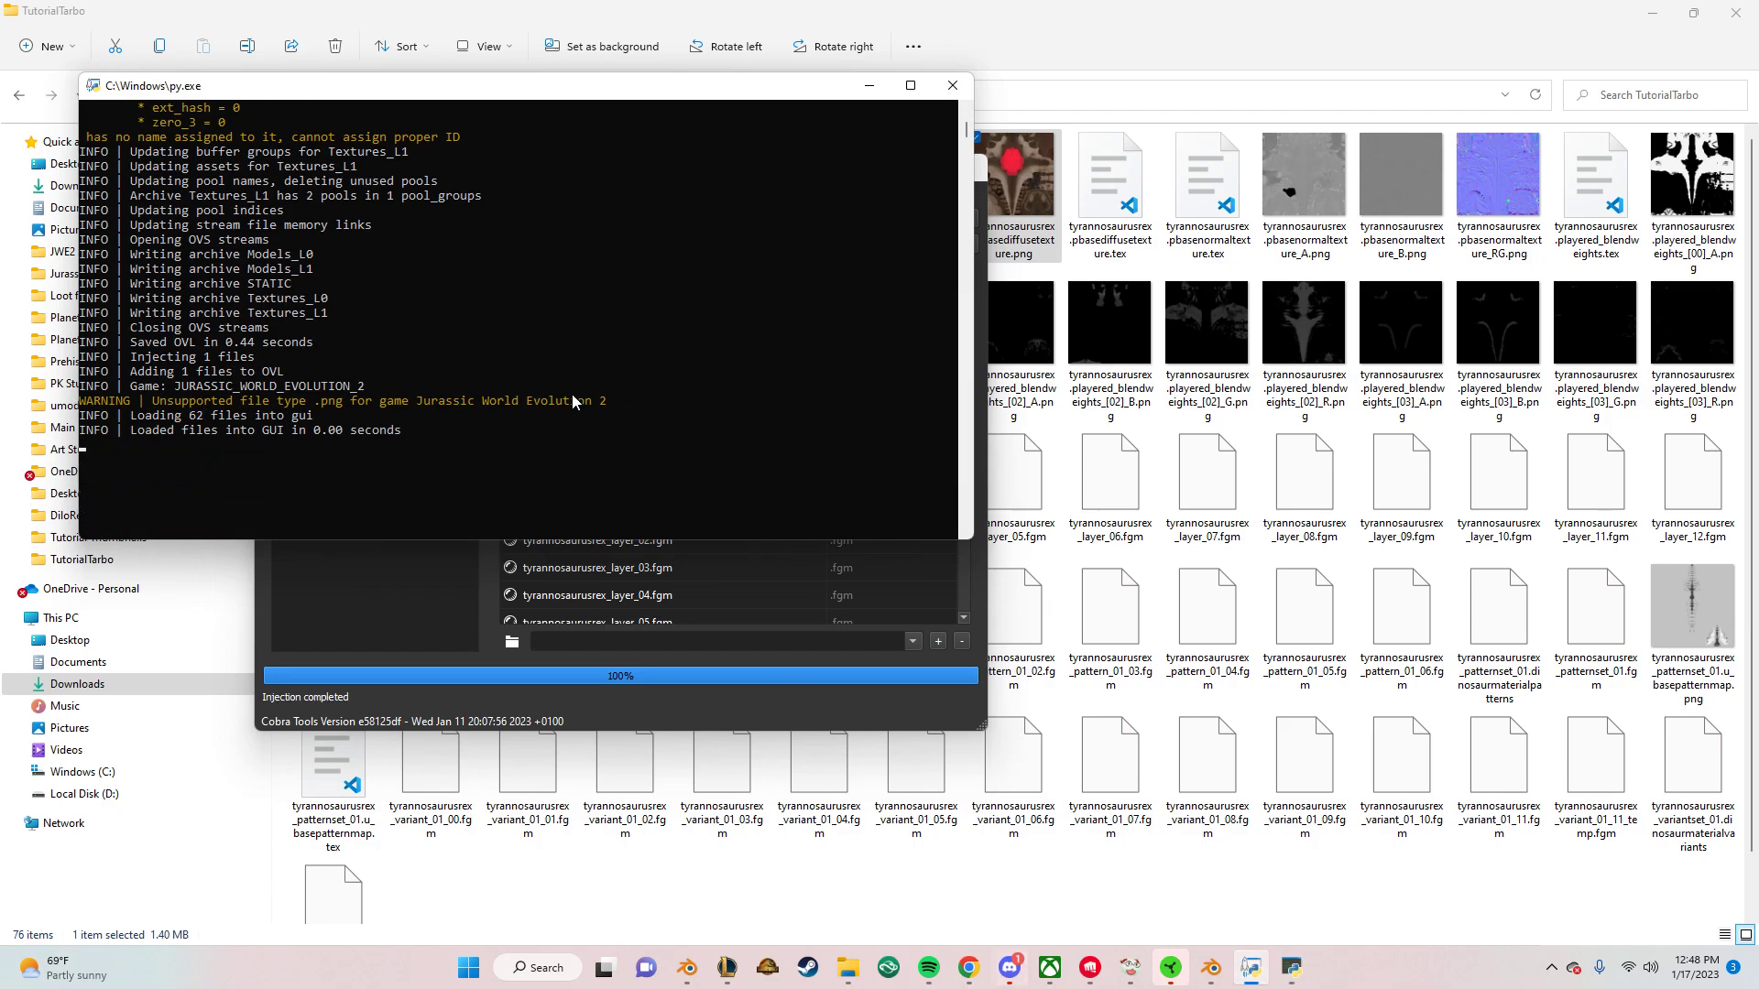
left_click_drag(1111, 183, 797, 586)
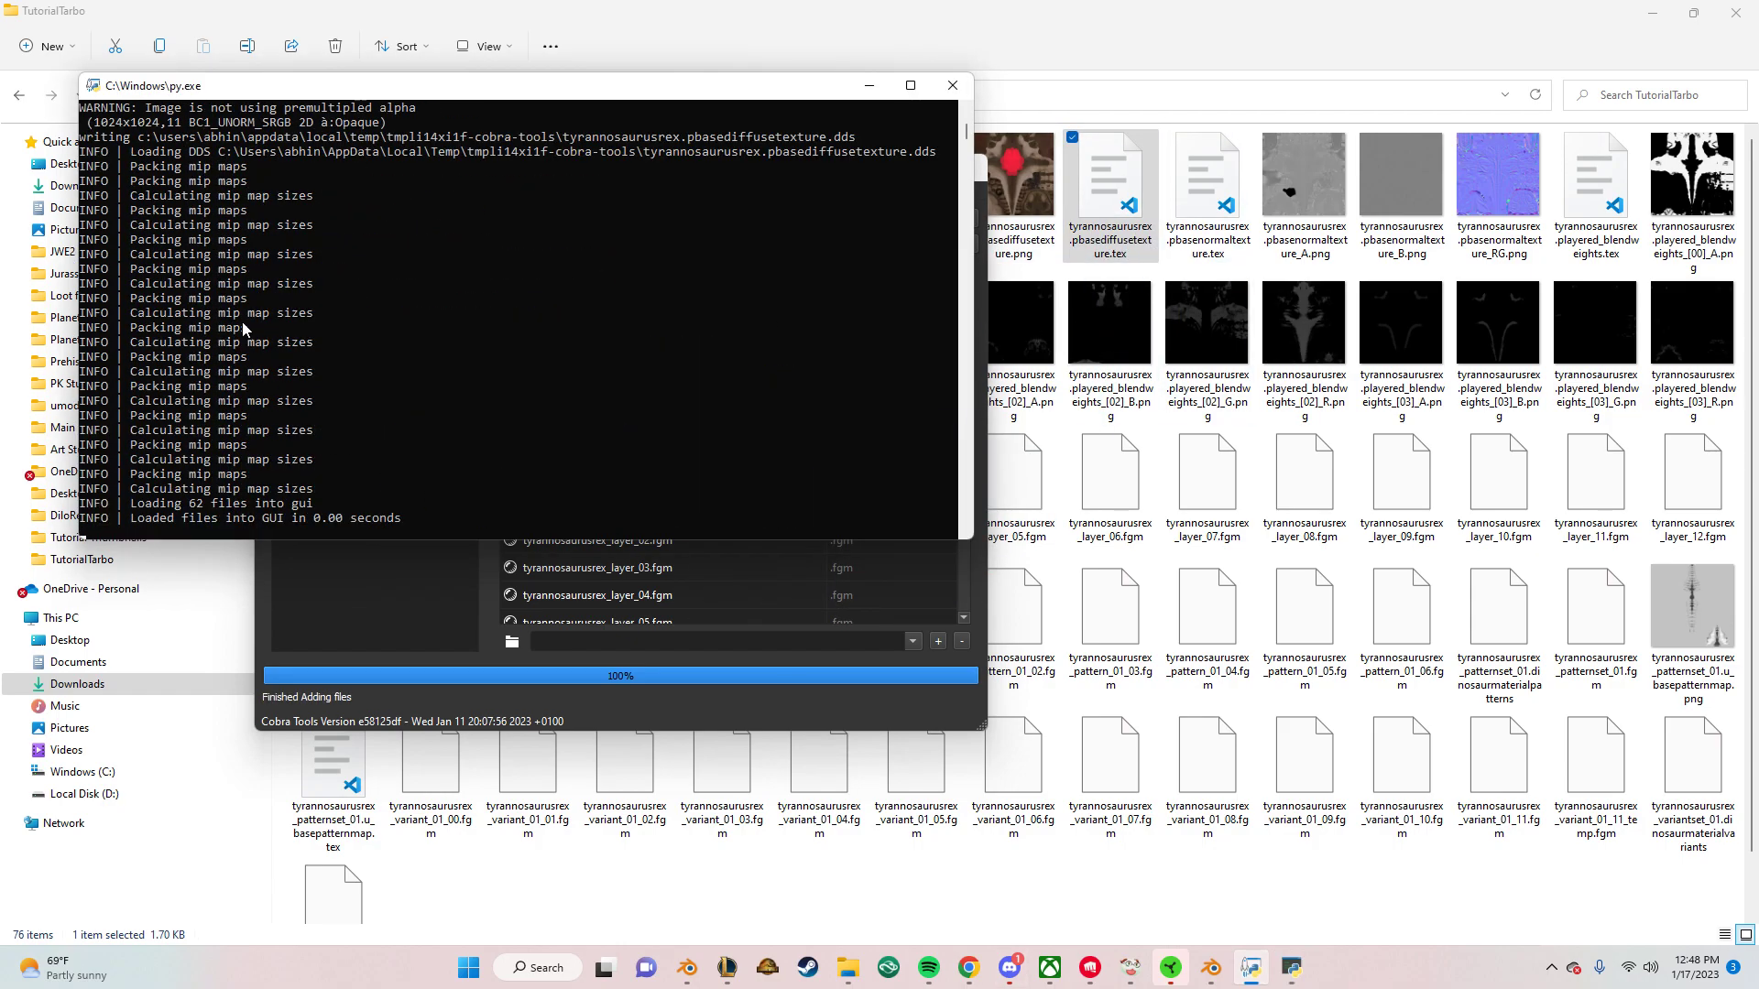
scroll(216, 283, "up", 3)
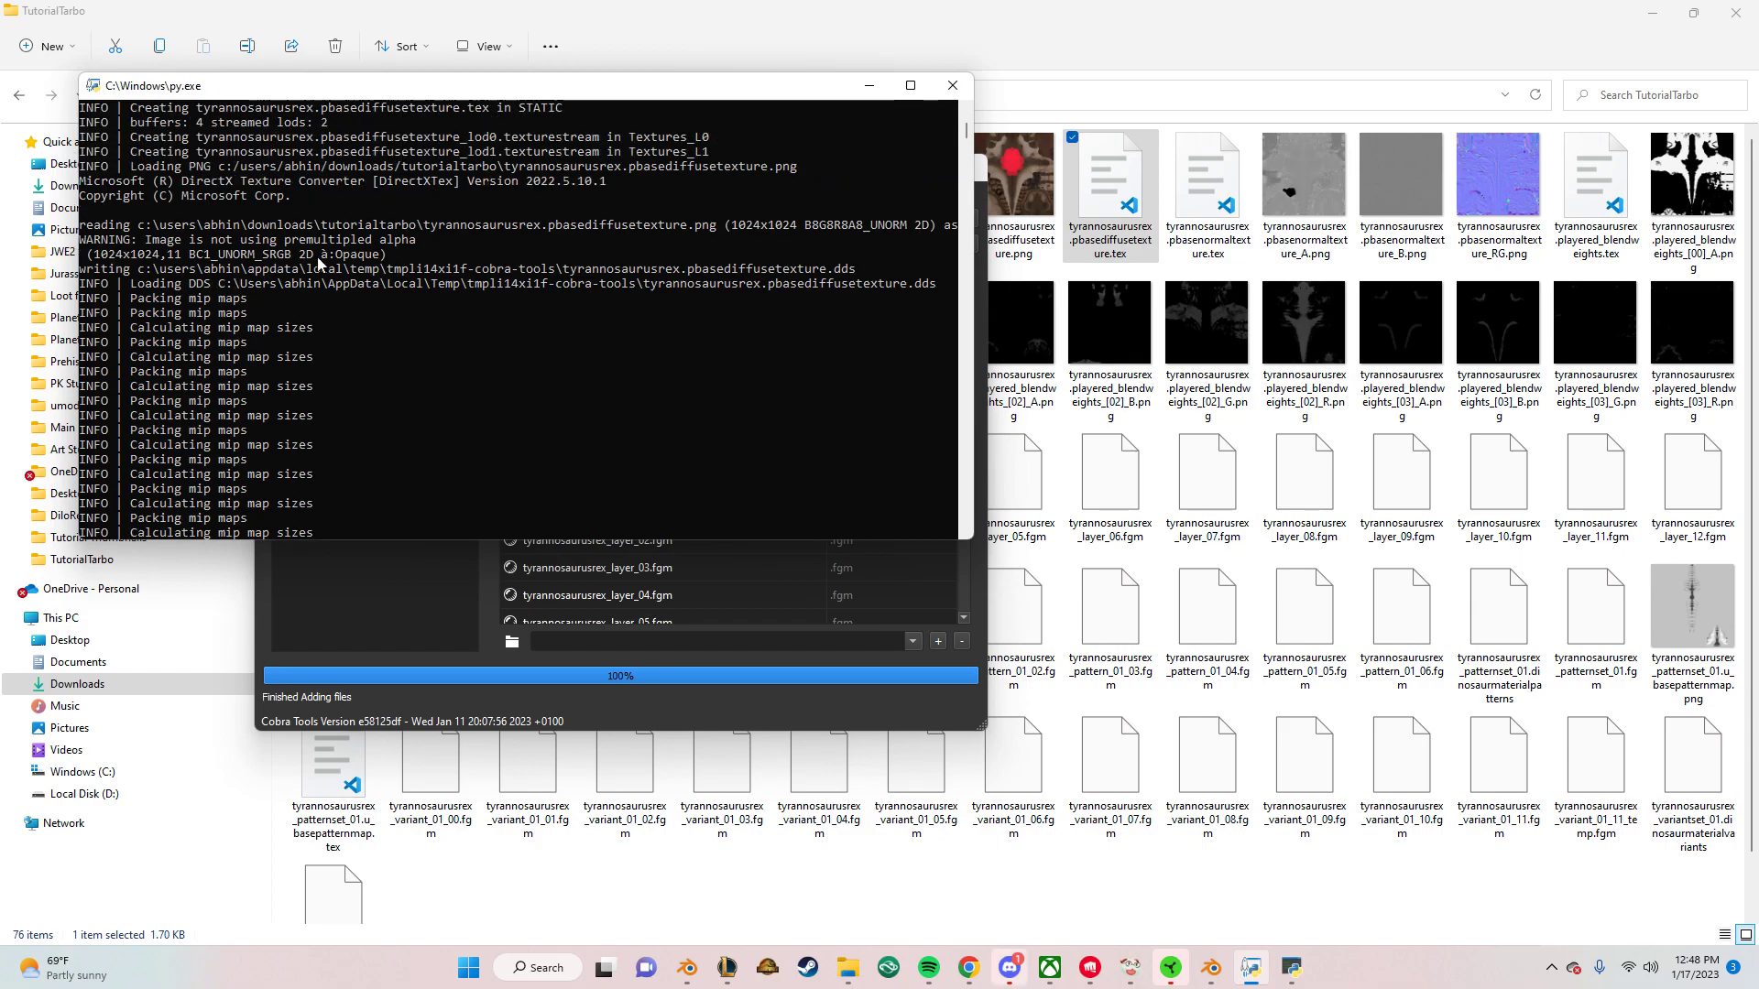
scroll(388, 291, "down", 3)
left_click(647, 591)
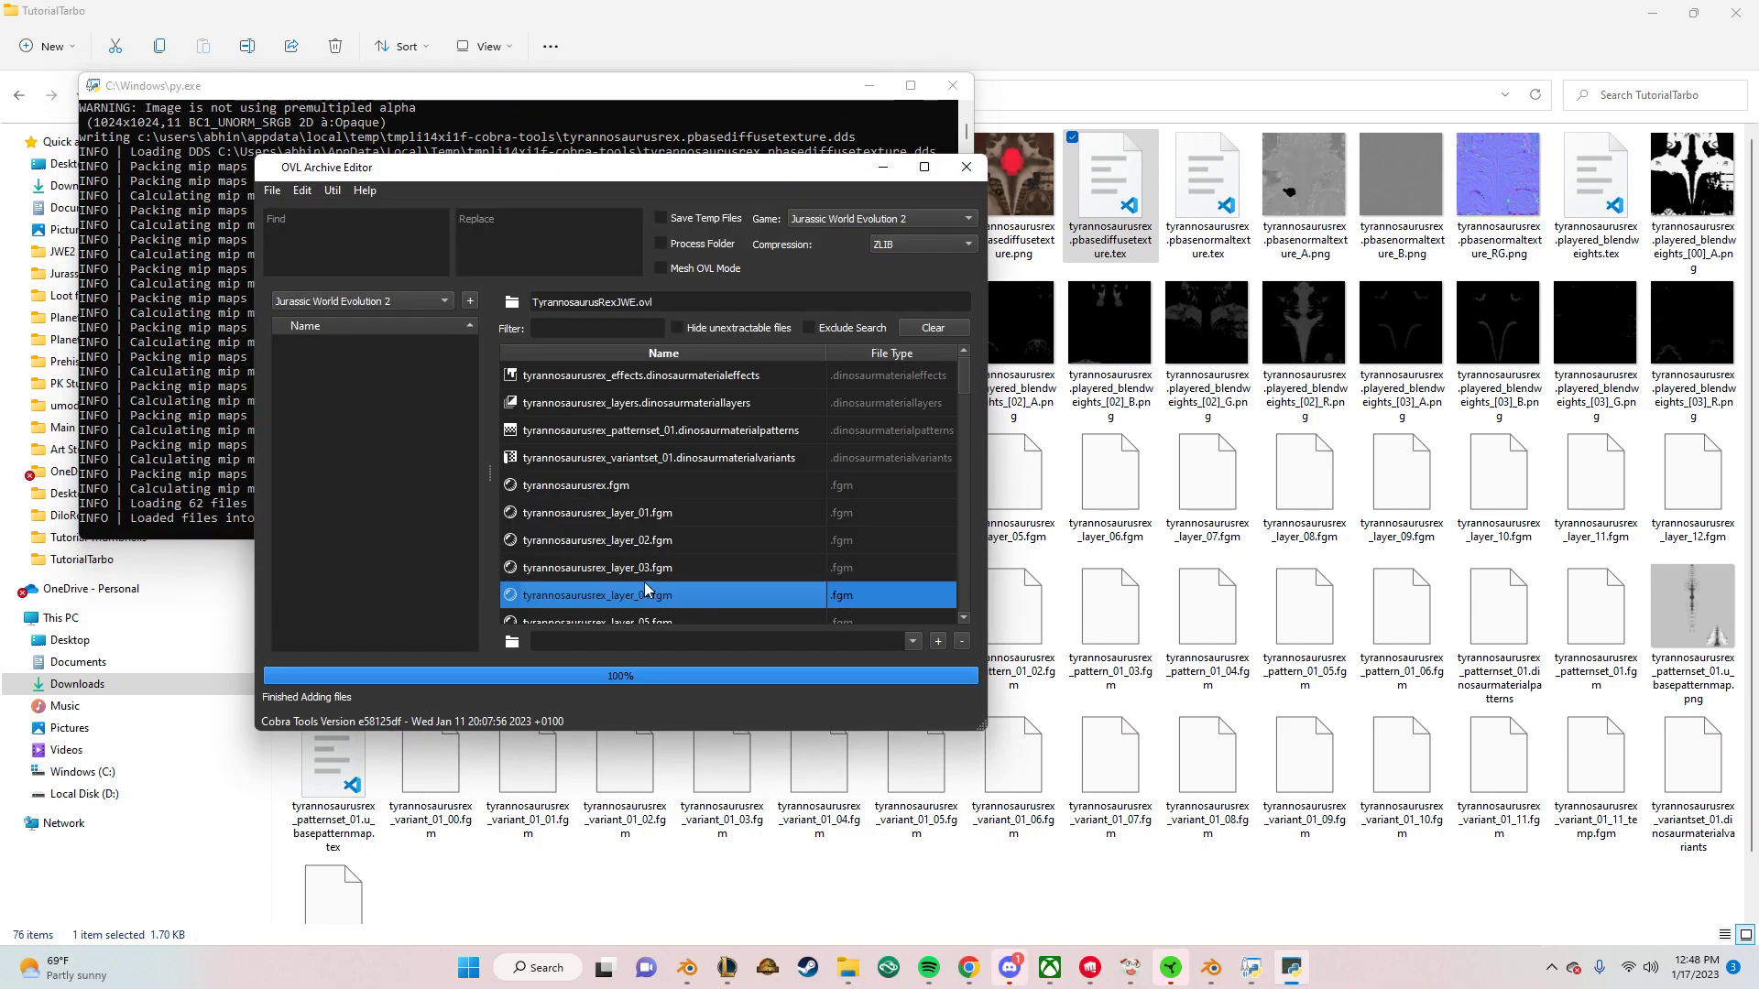
key("ctrl+s")
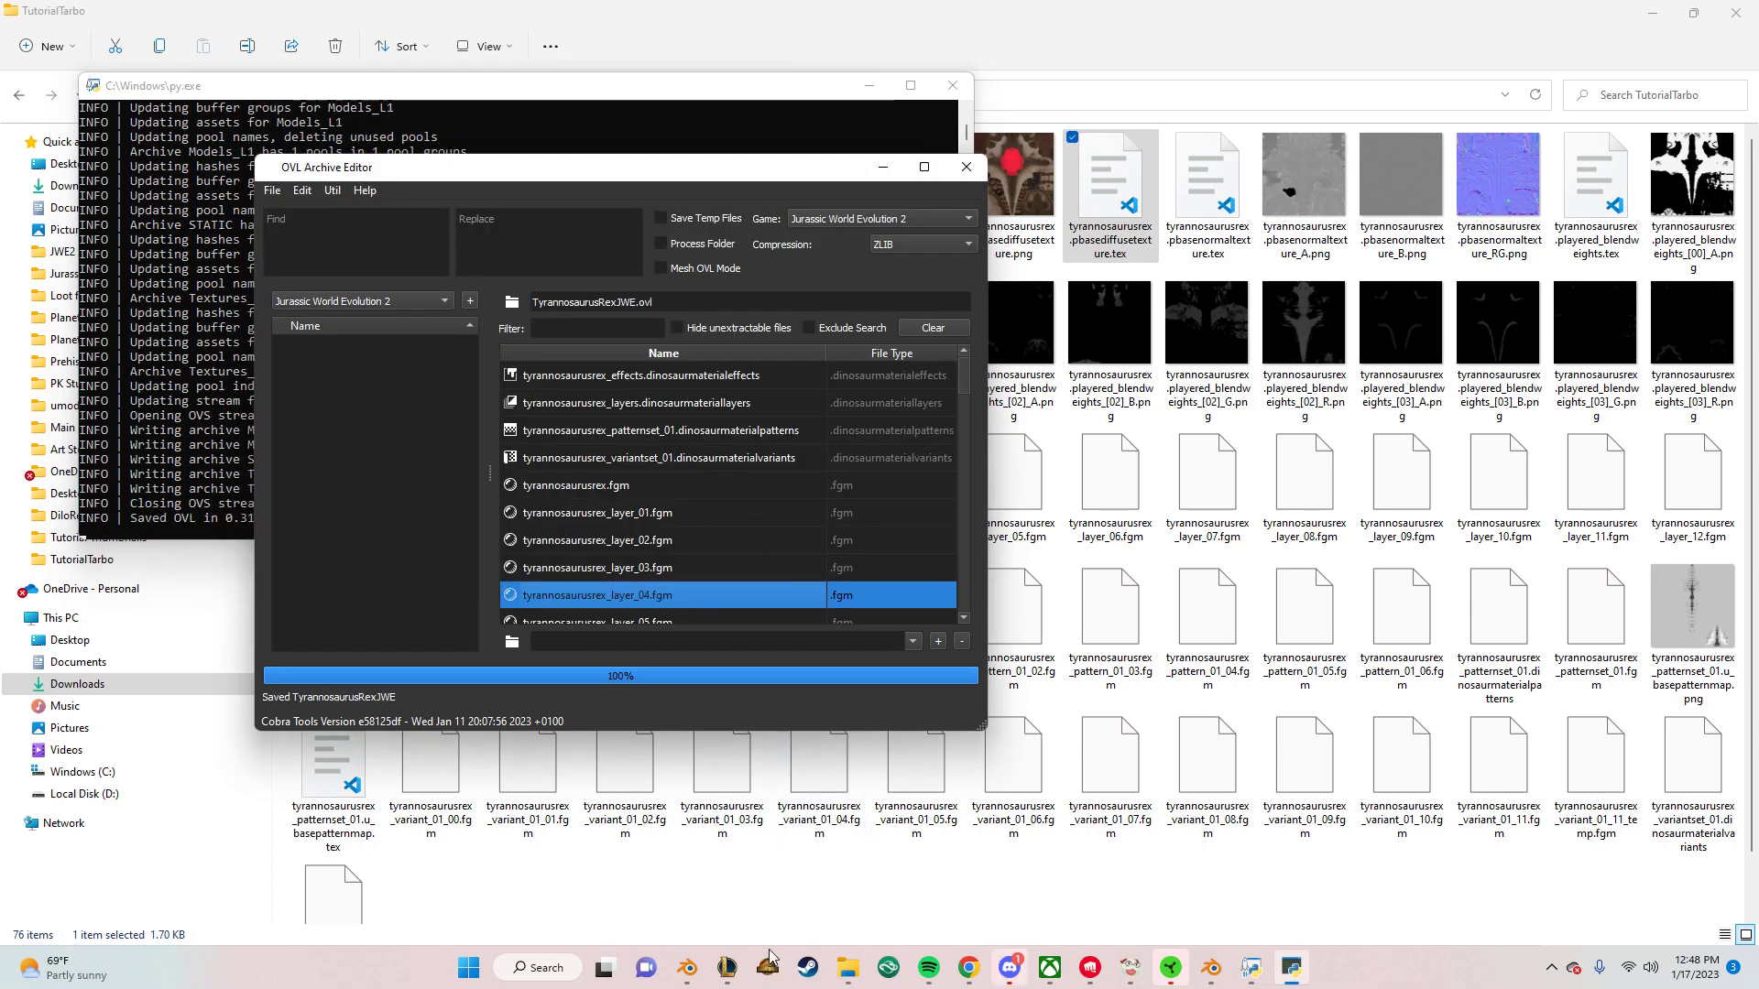
left_click(766, 978)
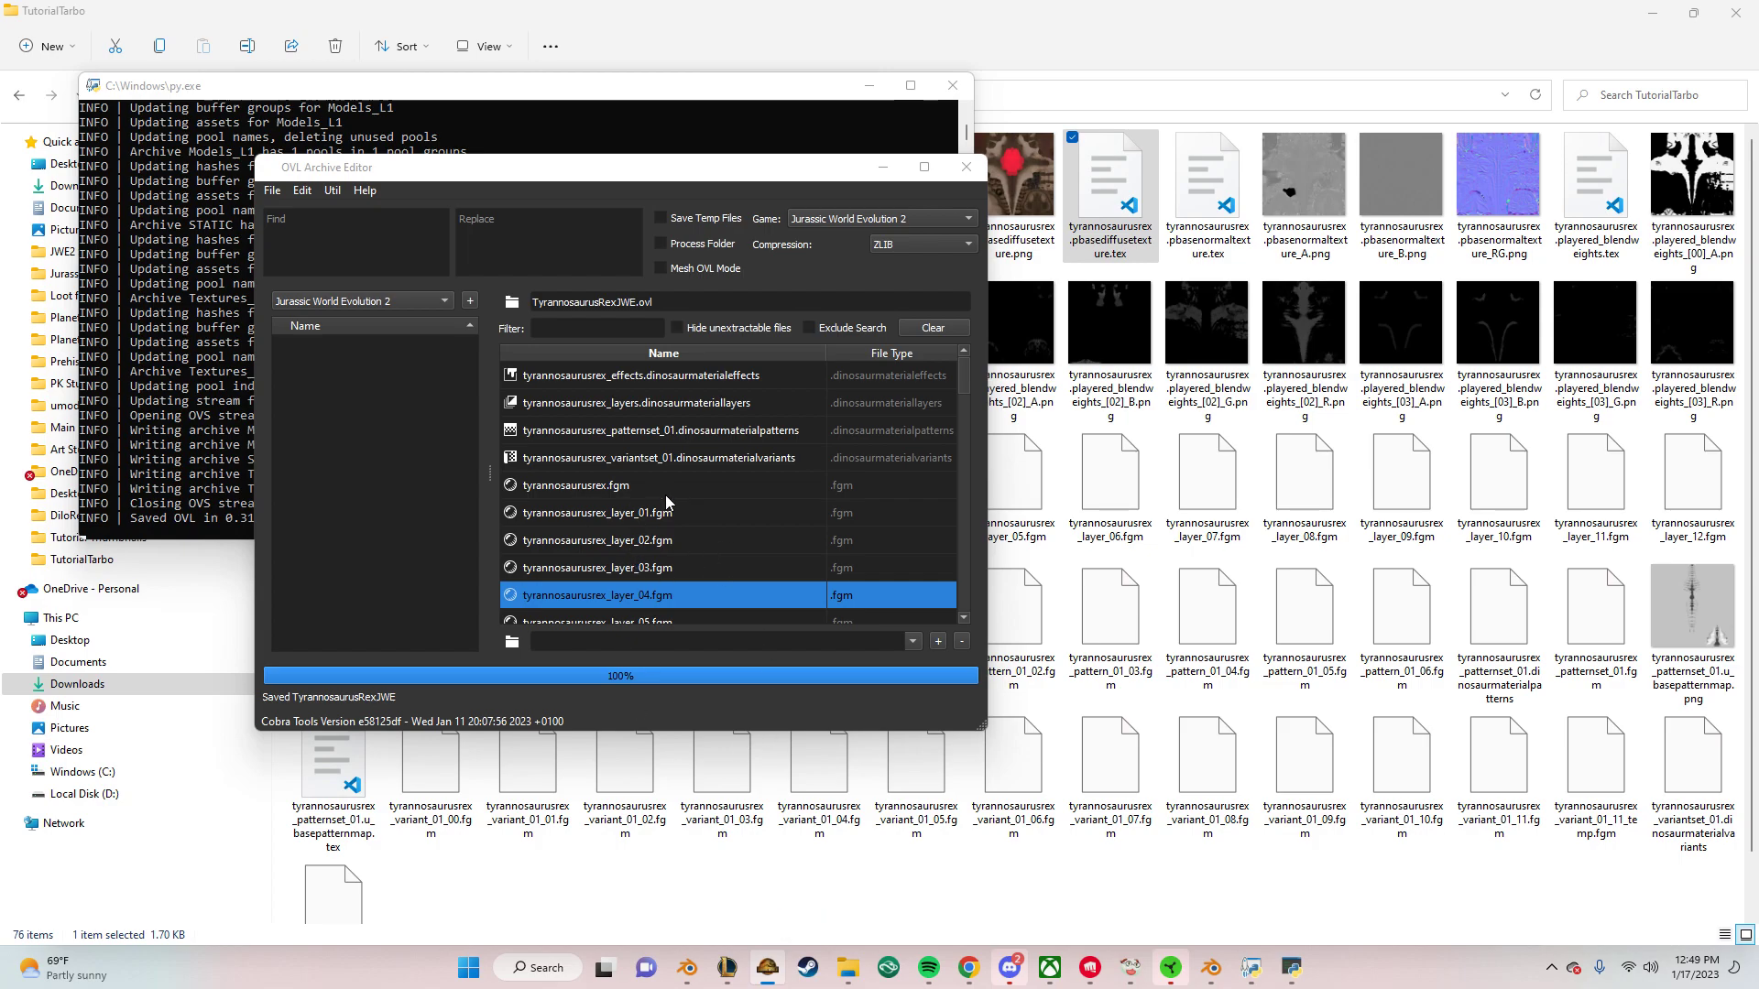
mouse_move(728, 968)
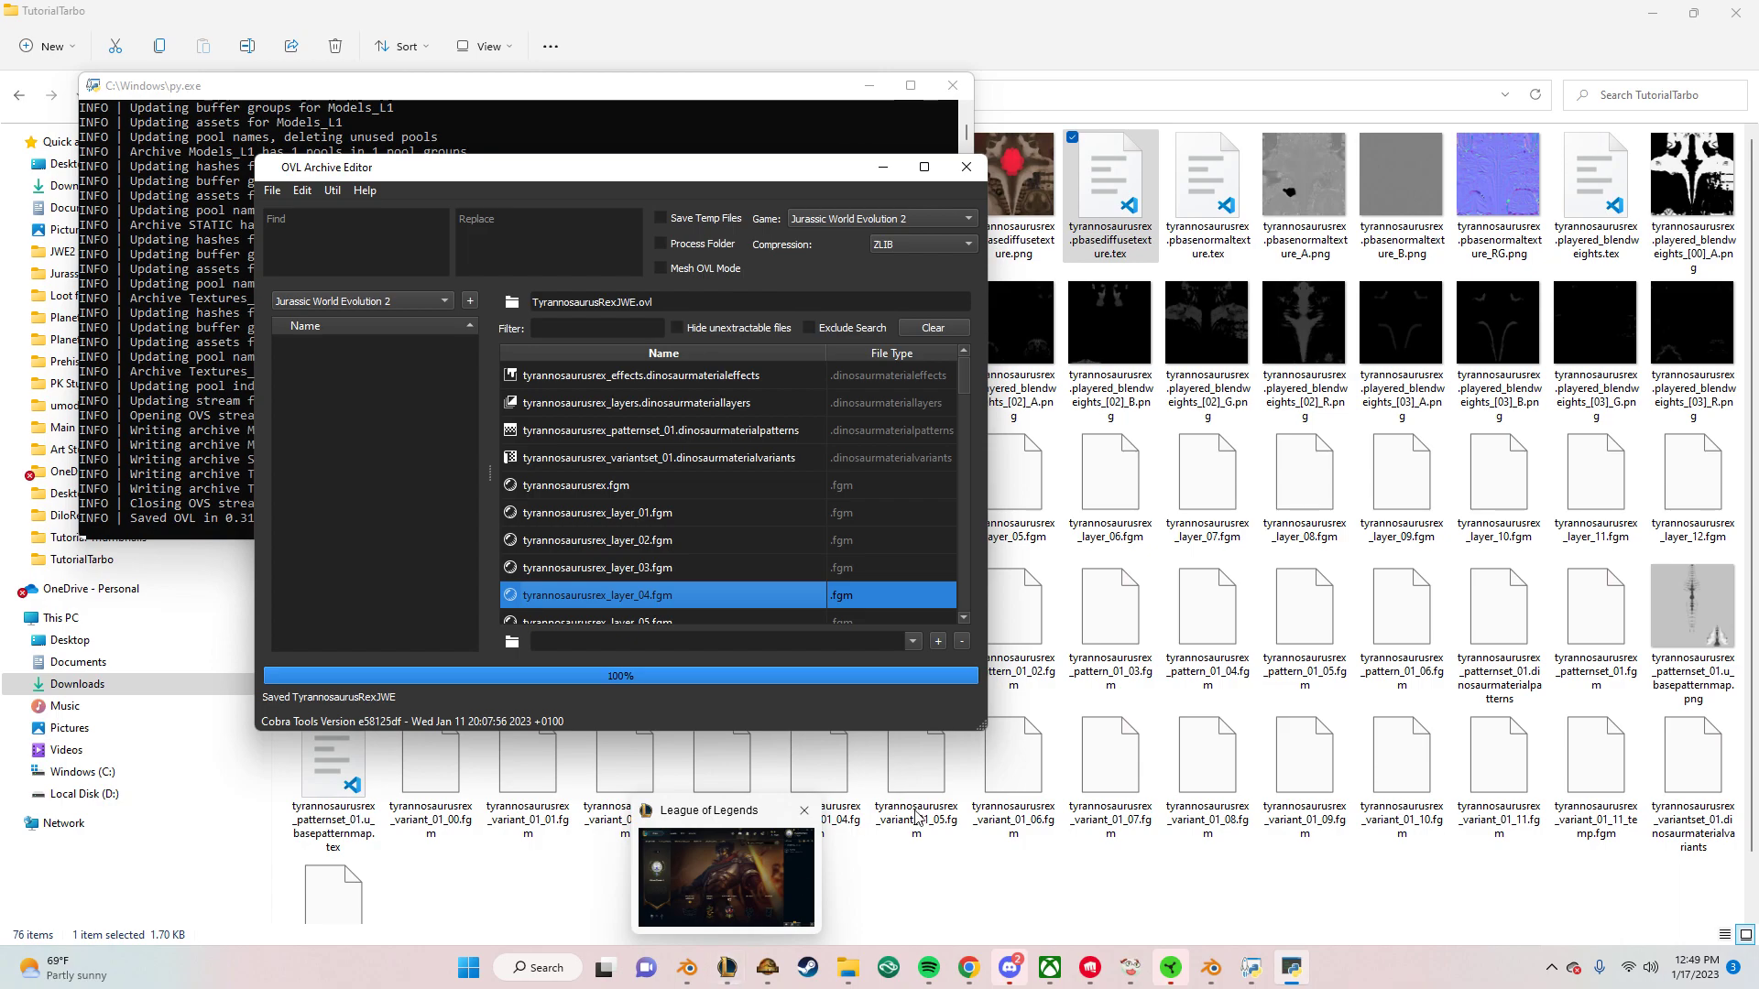
Bring the launching Jurassic World Evolution 2 window to the front in fullscreen
left_click(759, 966)
left_click(1227, 216)
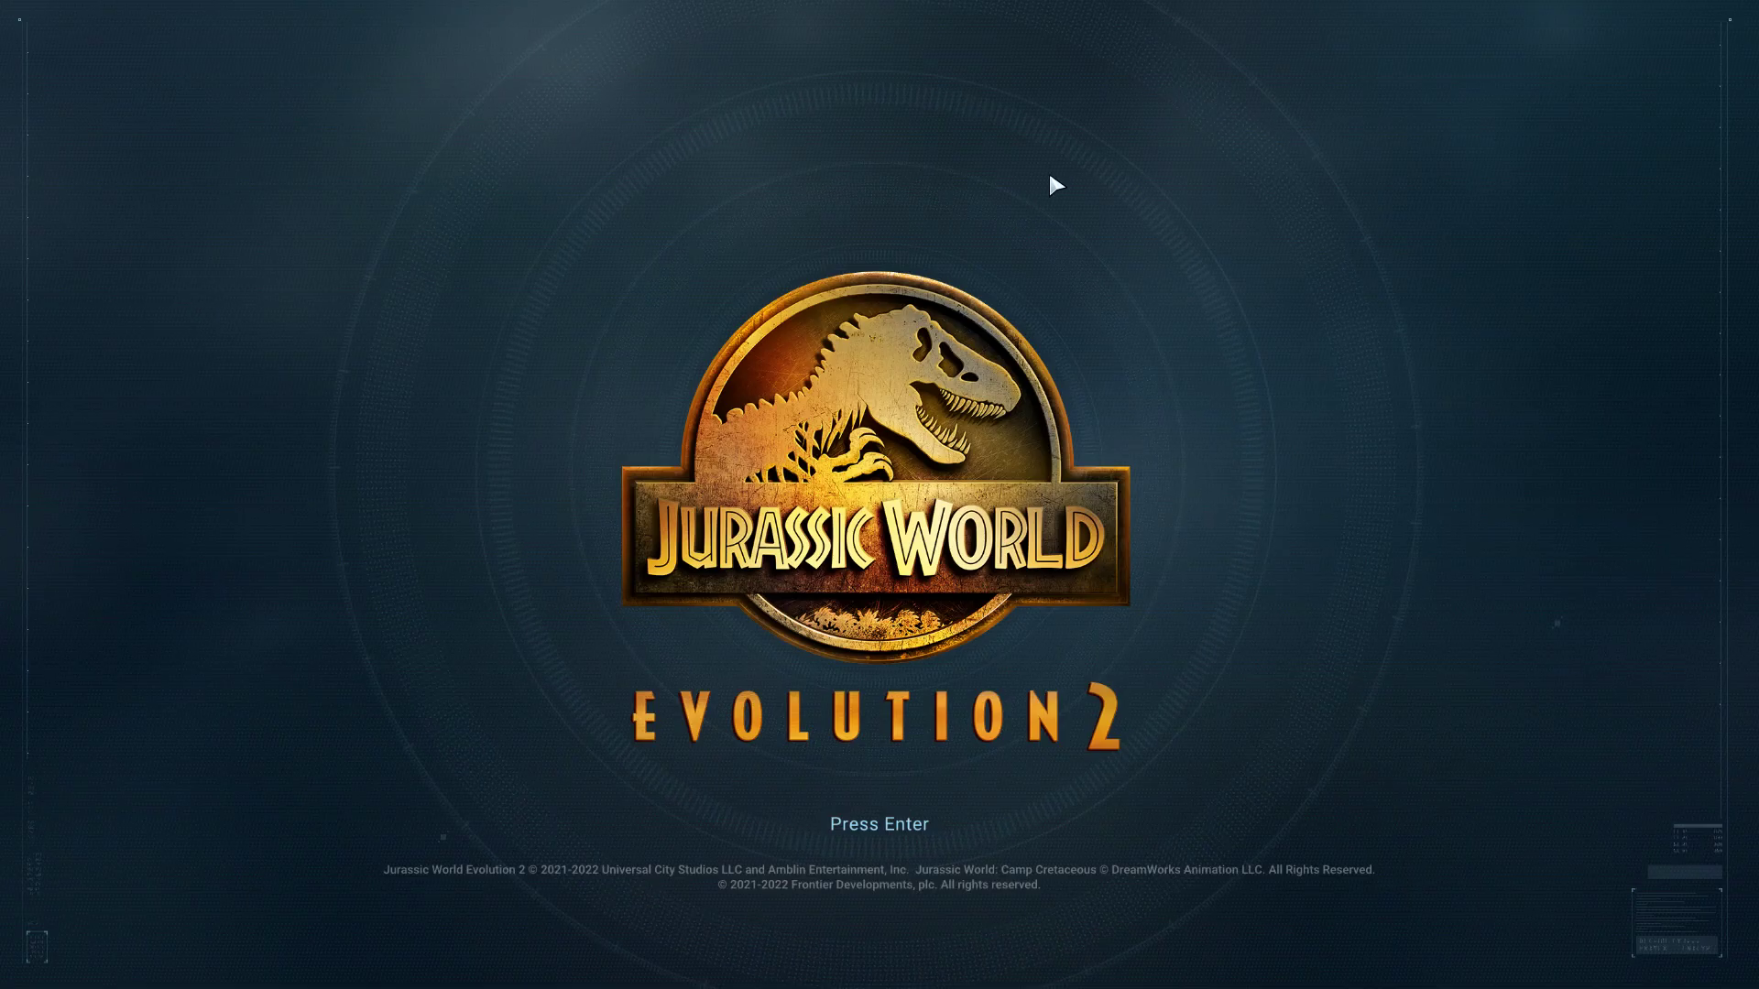
Continue past the Modifications Found warning and enter the Species Viewer tab
left_click(1049, 180)
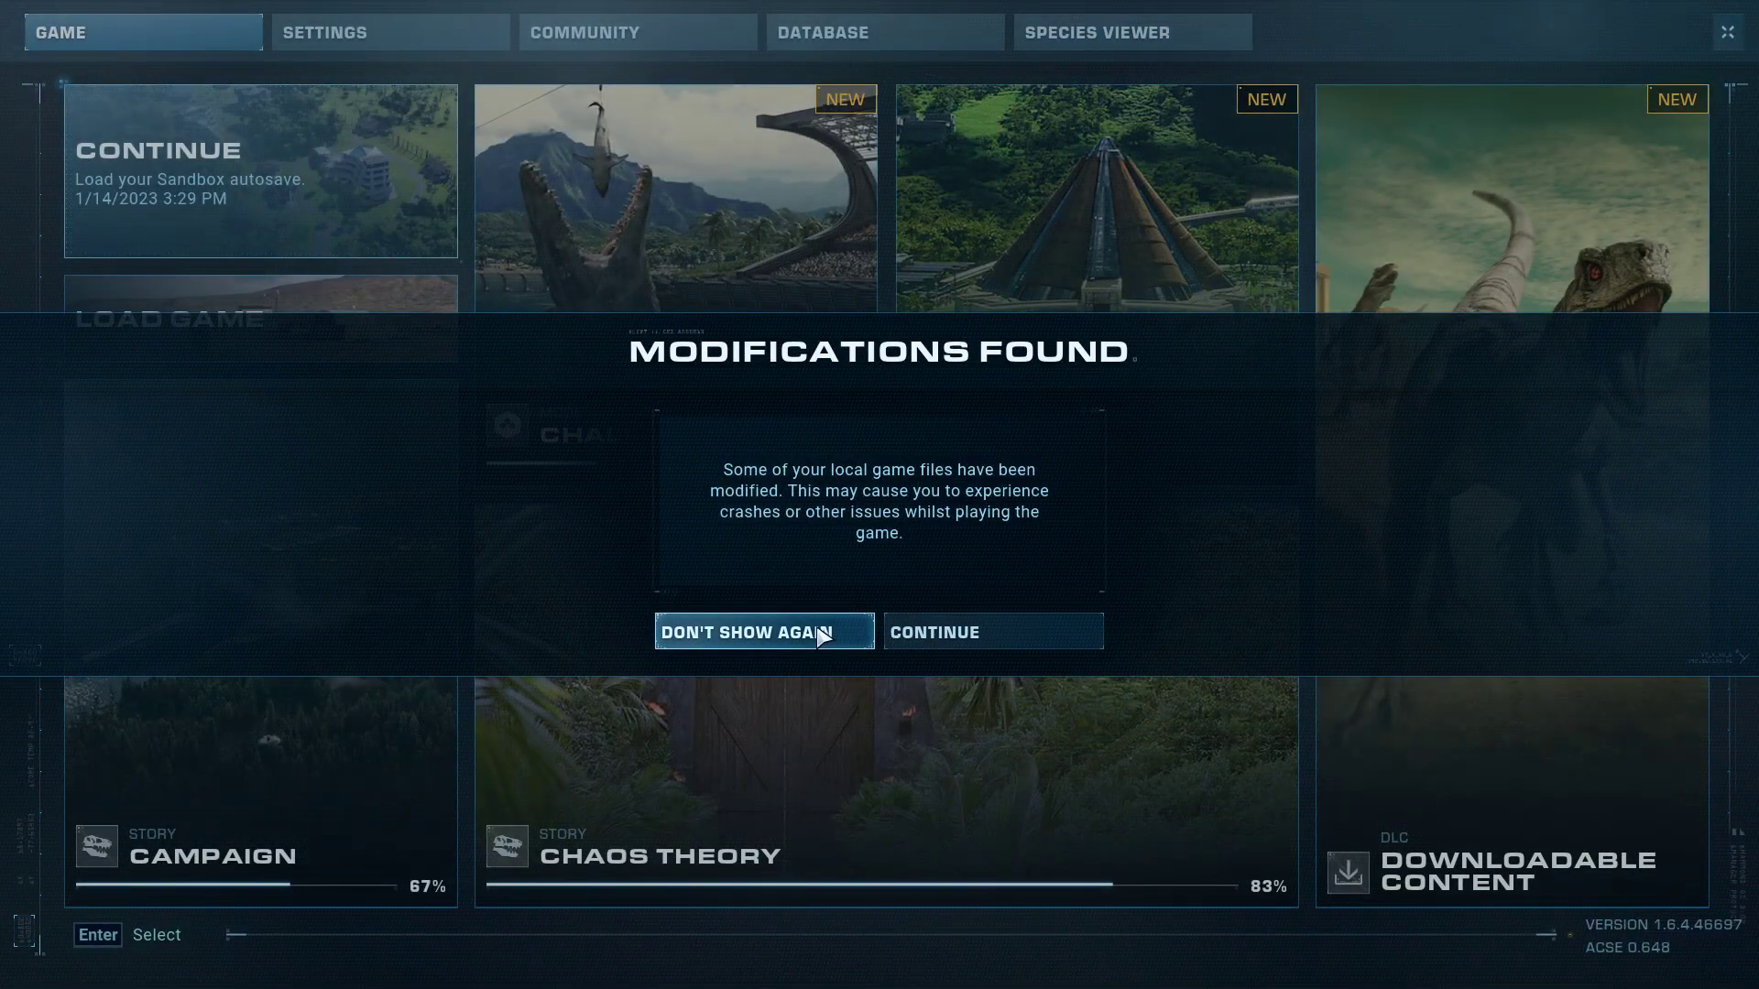
left_click(776, 637)
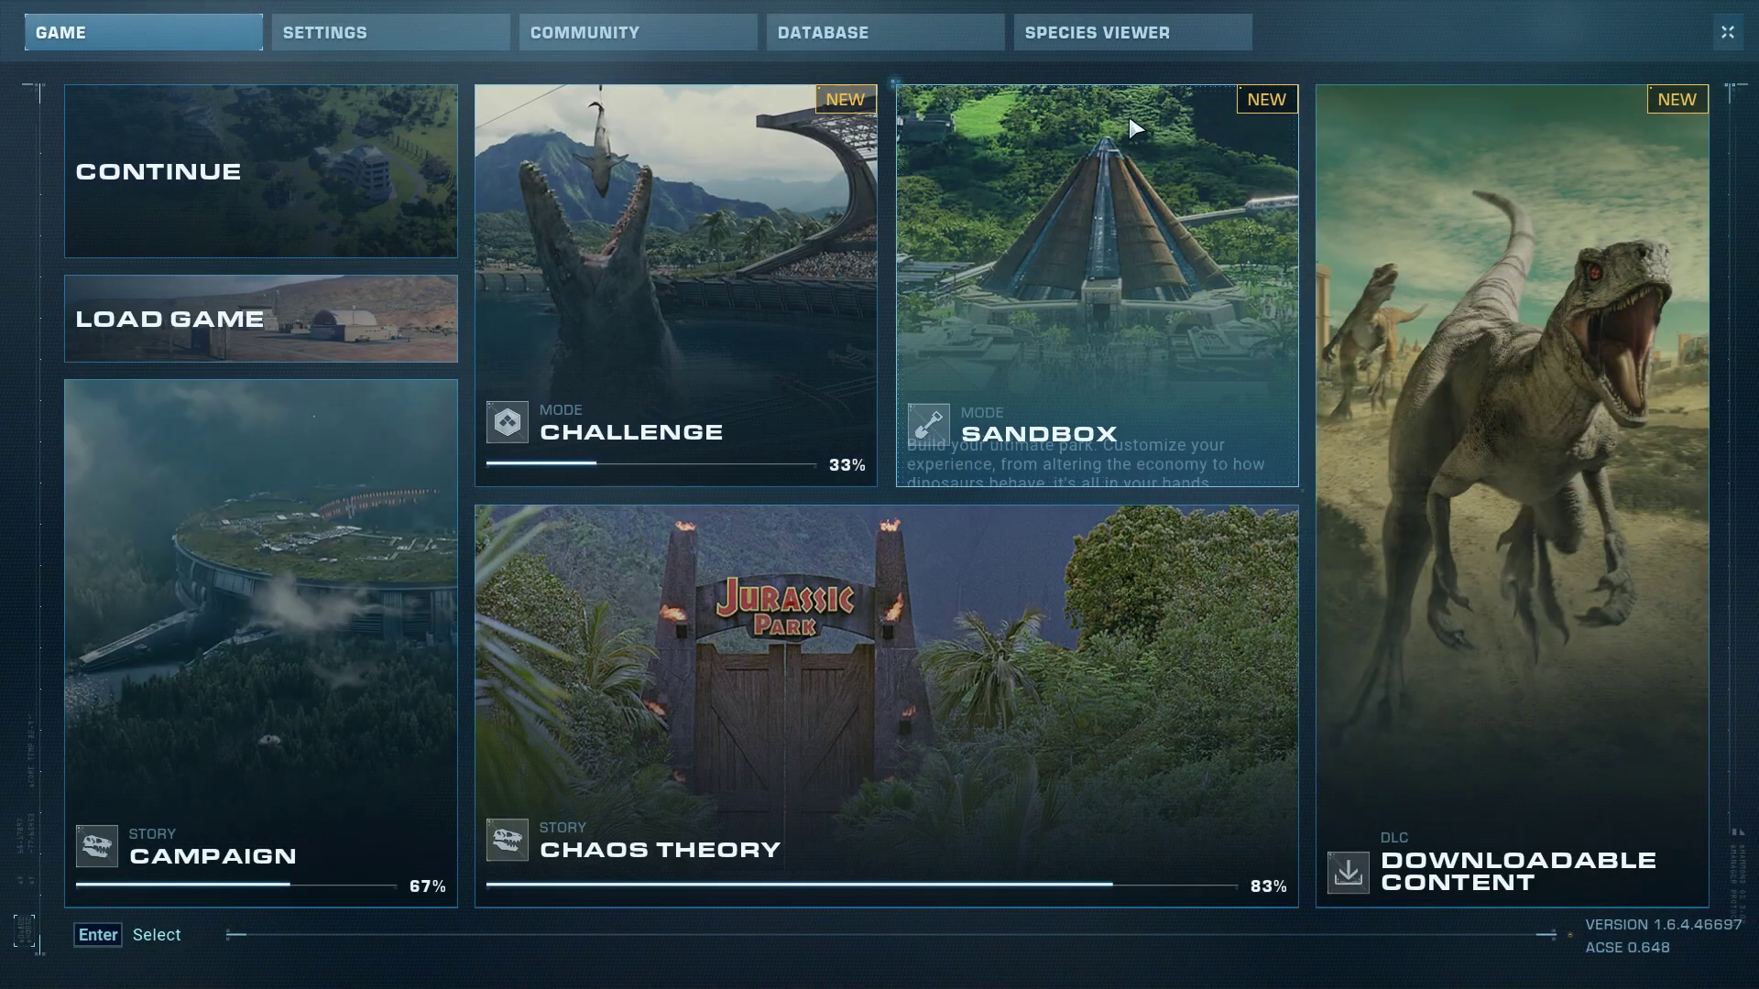
left_click(1156, 36)
left_click(466, 410)
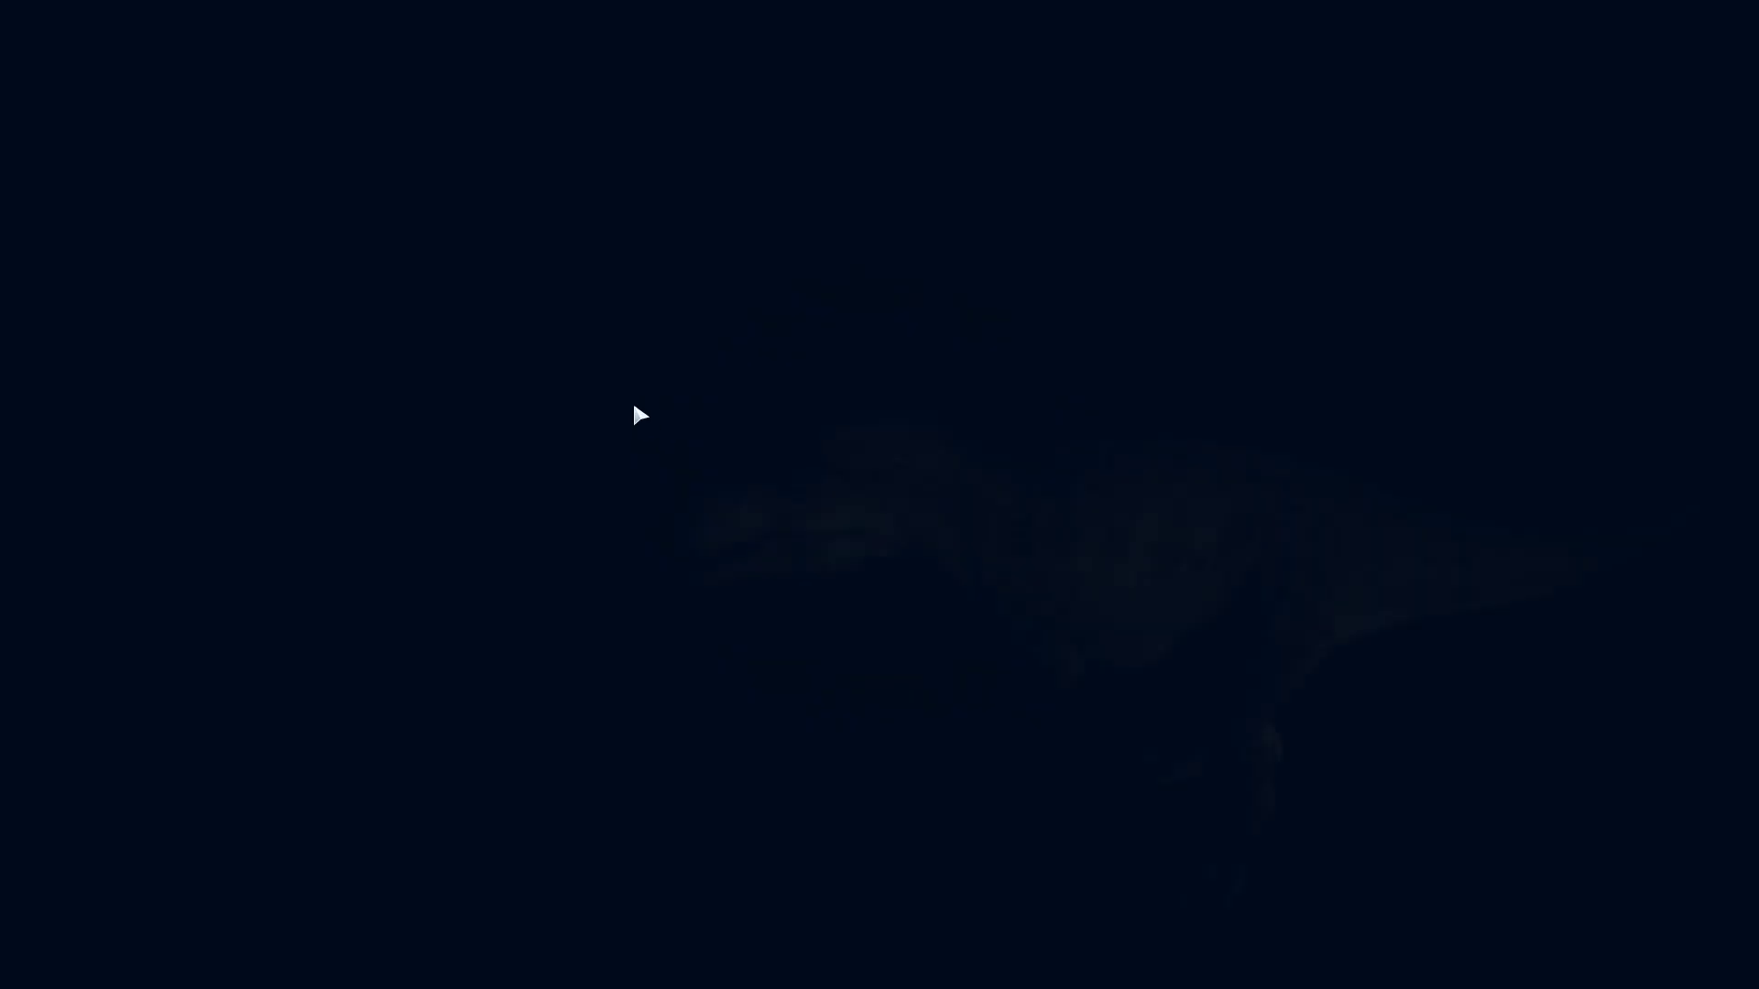
Filter the species list to Carnivores and open the Tyrannosaurus Rex model
left_click(479, 288)
scroll(522, 467, "down", 1)
scroll(540, 714, "down", 10)
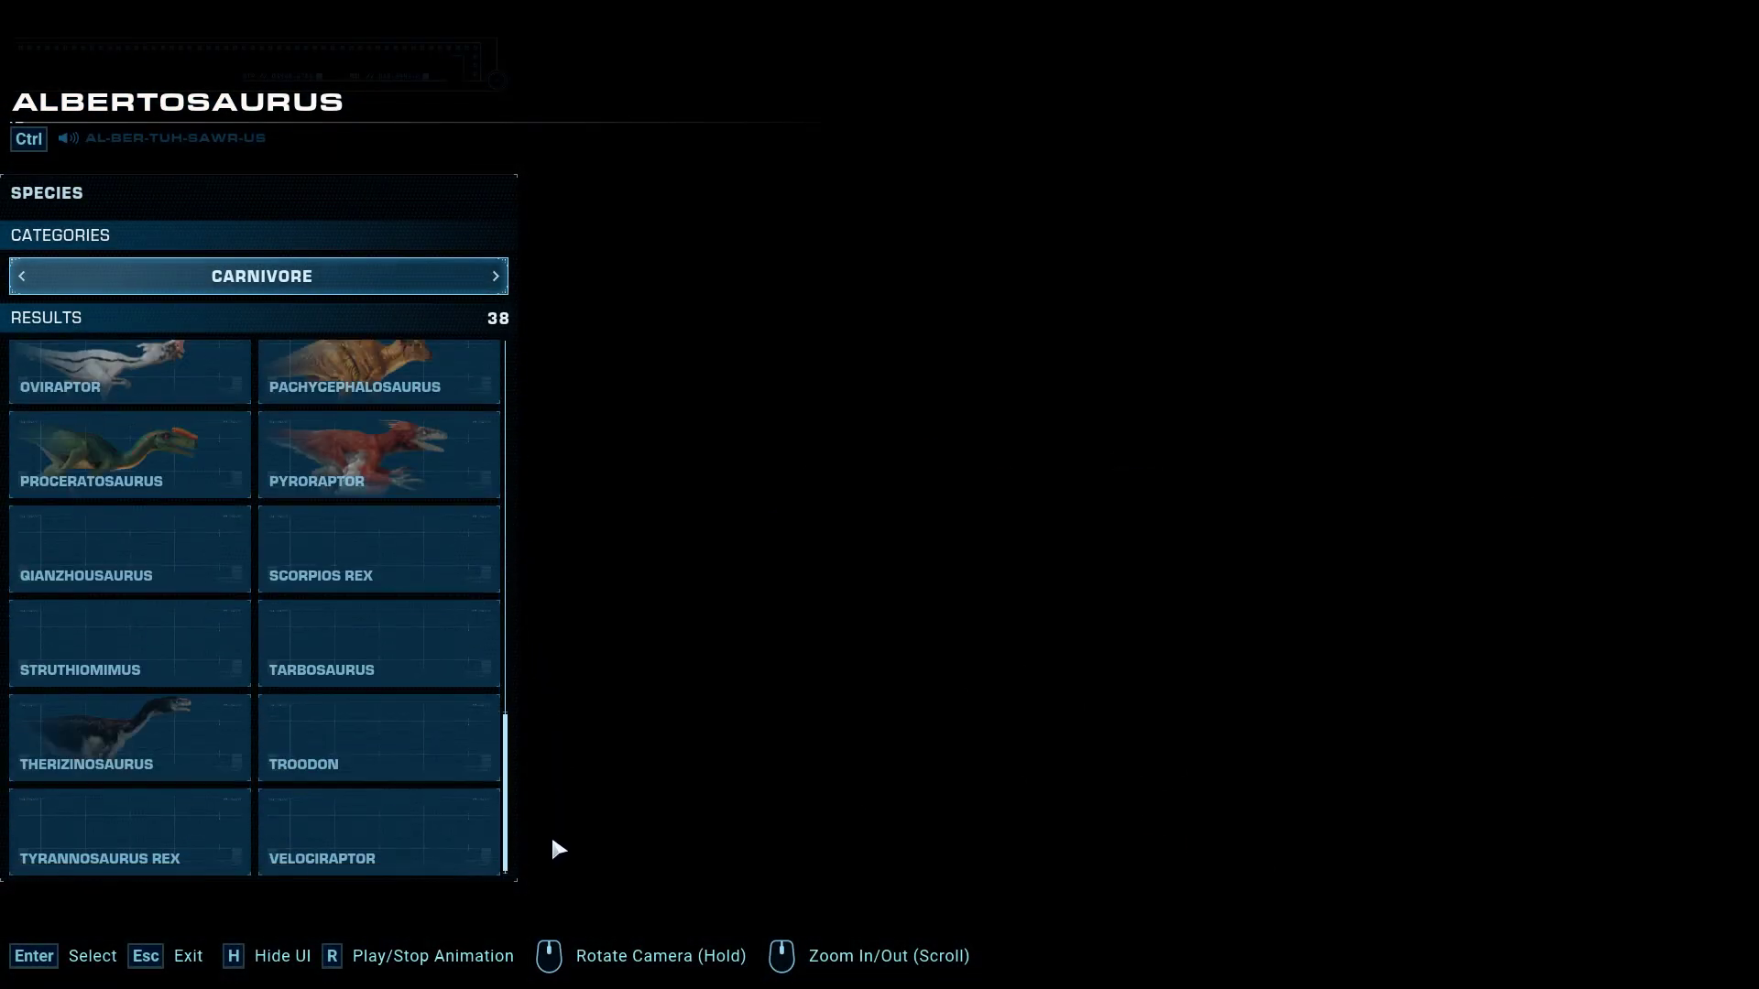
left_click(156, 806)
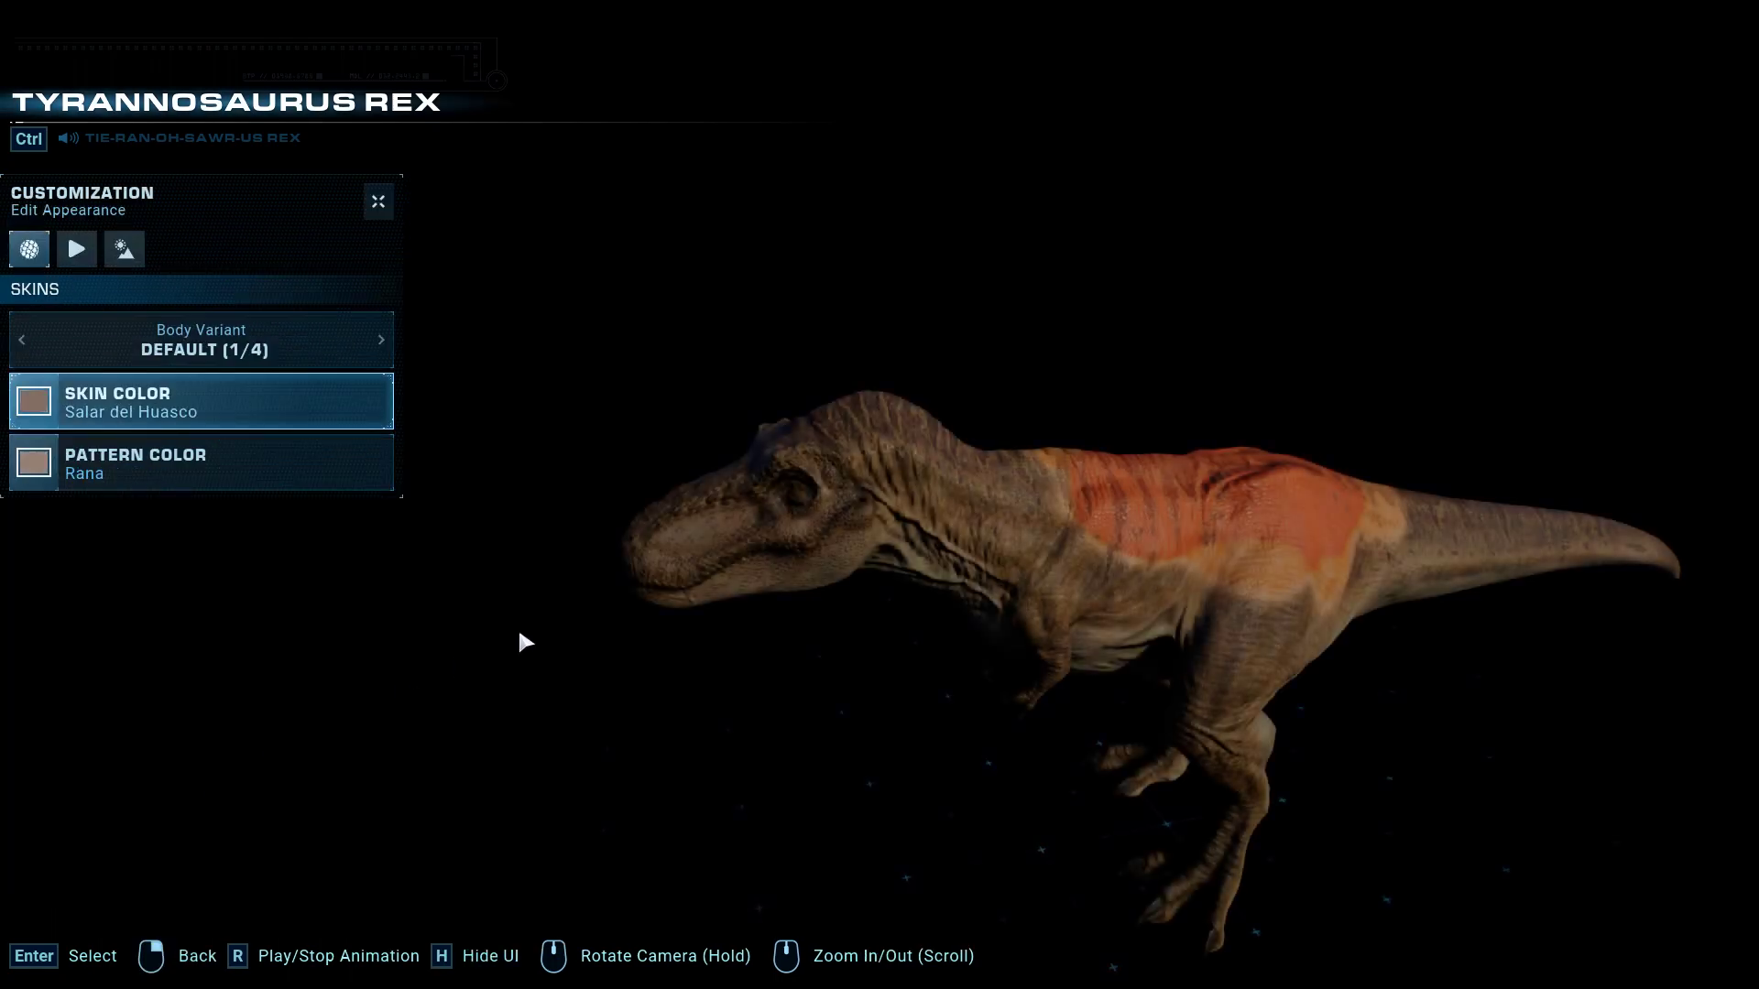
mouse_move(526, 413)
left_mouse_down()
mouse_move(1197, 596)
mouse_move(1007, 549)
left_mouse_up()
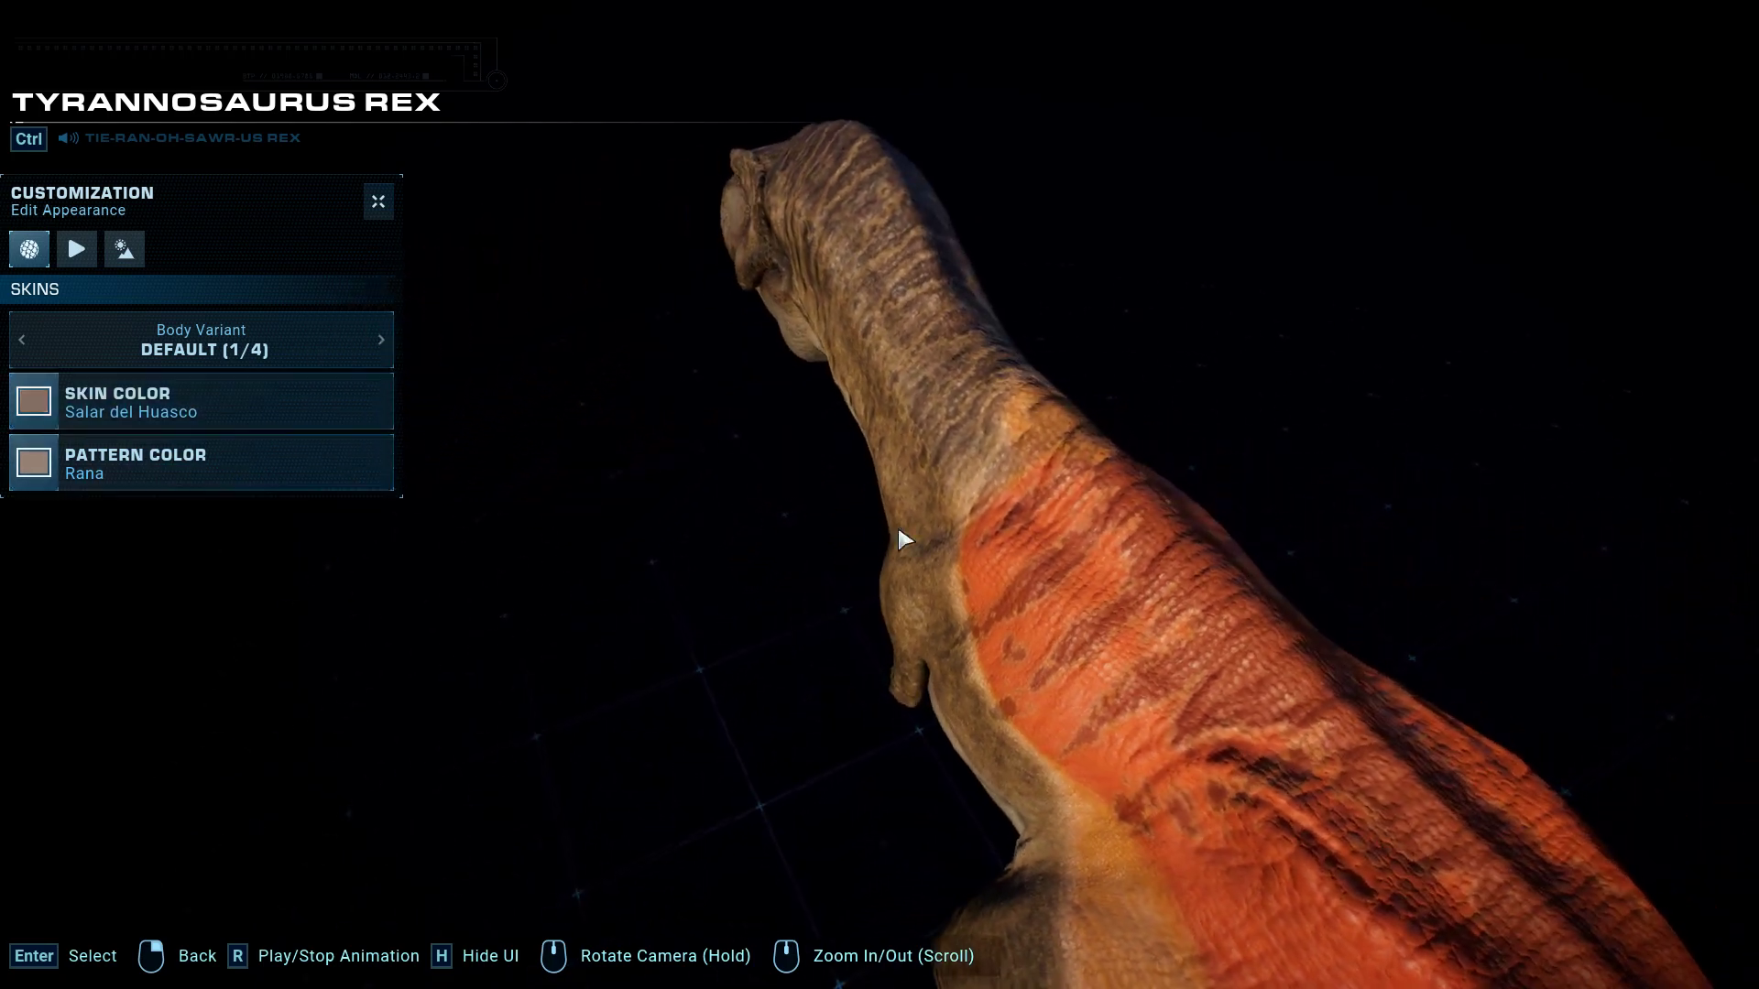
left_click_drag(898, 538, 910, 550)
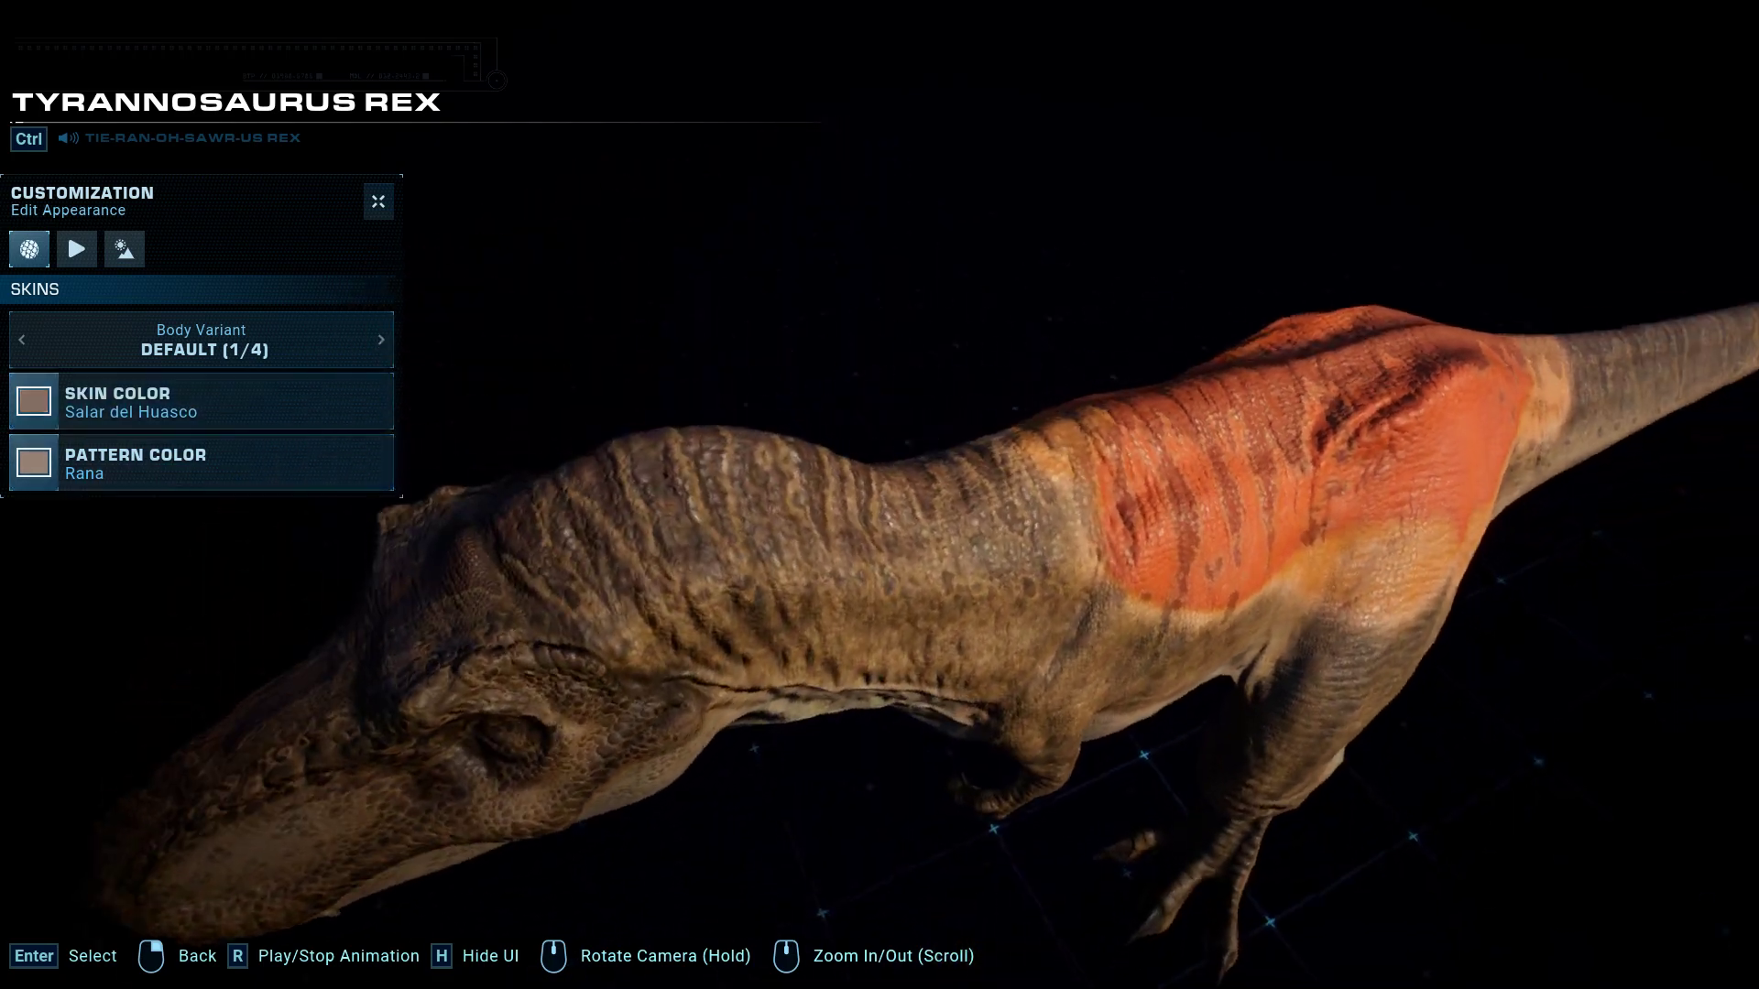
Change the T-rex's skin colour to Sonoran Desert
scroll(434, 437, "down", 3)
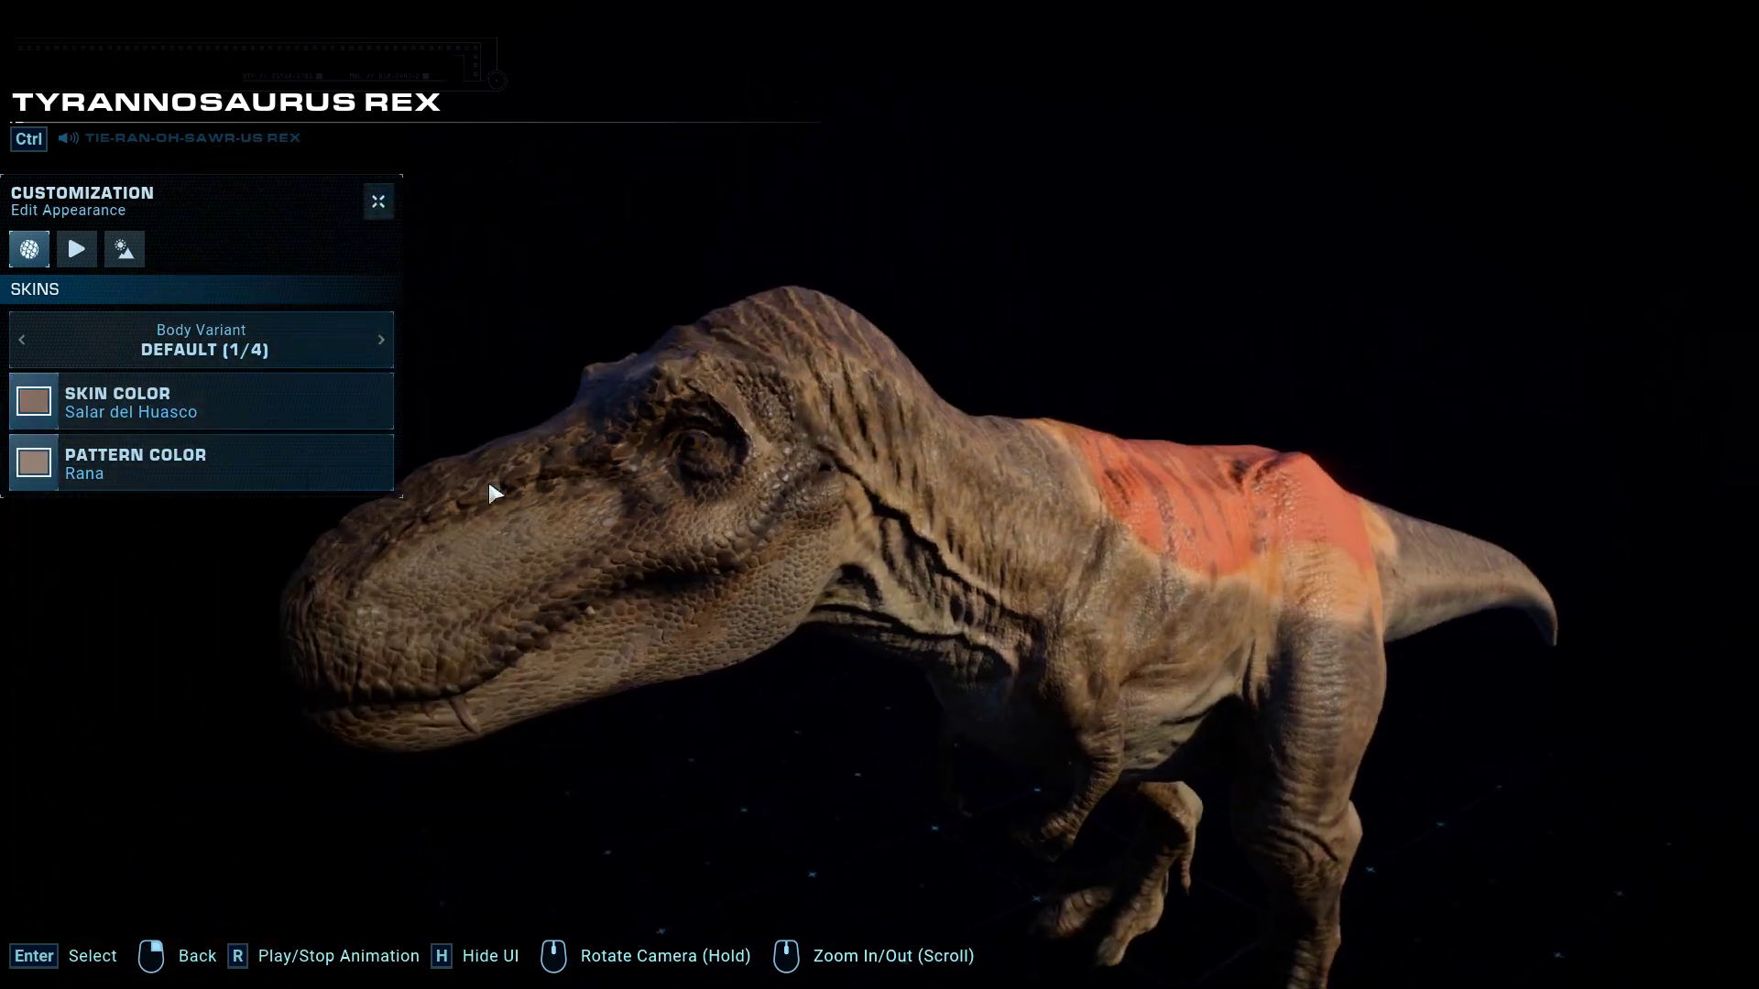
left_click(66, 409)
left_click(68, 421)
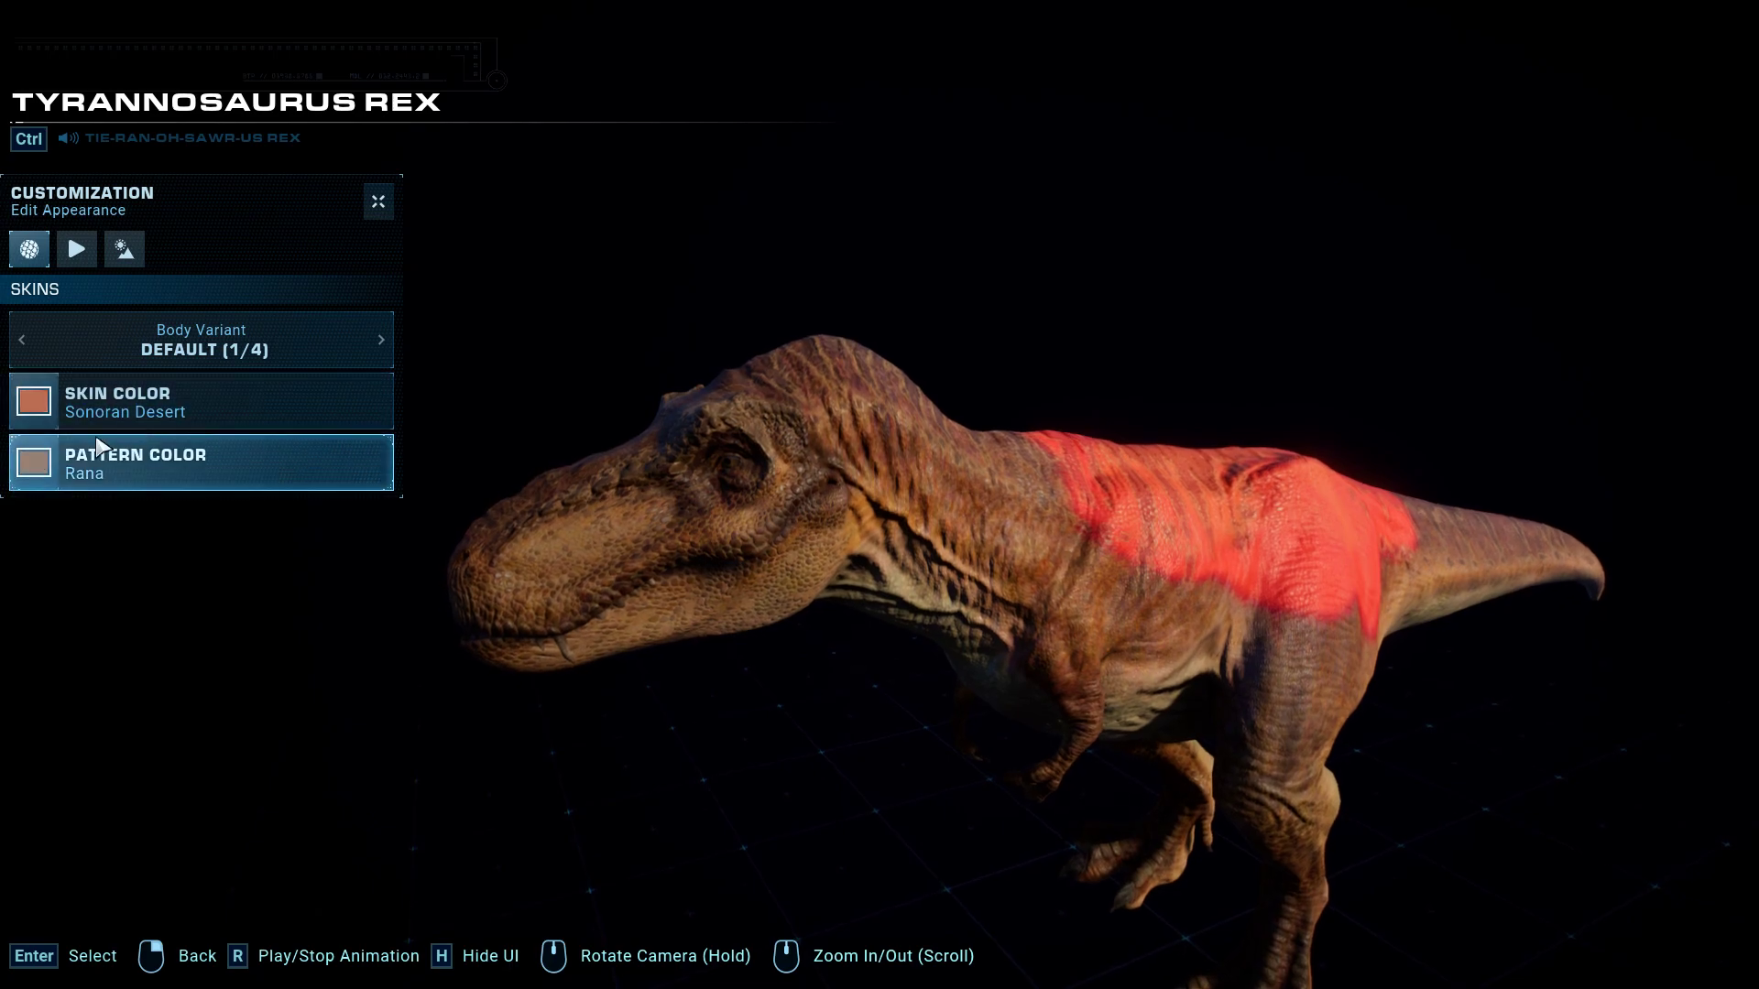
scroll(860, 369, "up", 5)
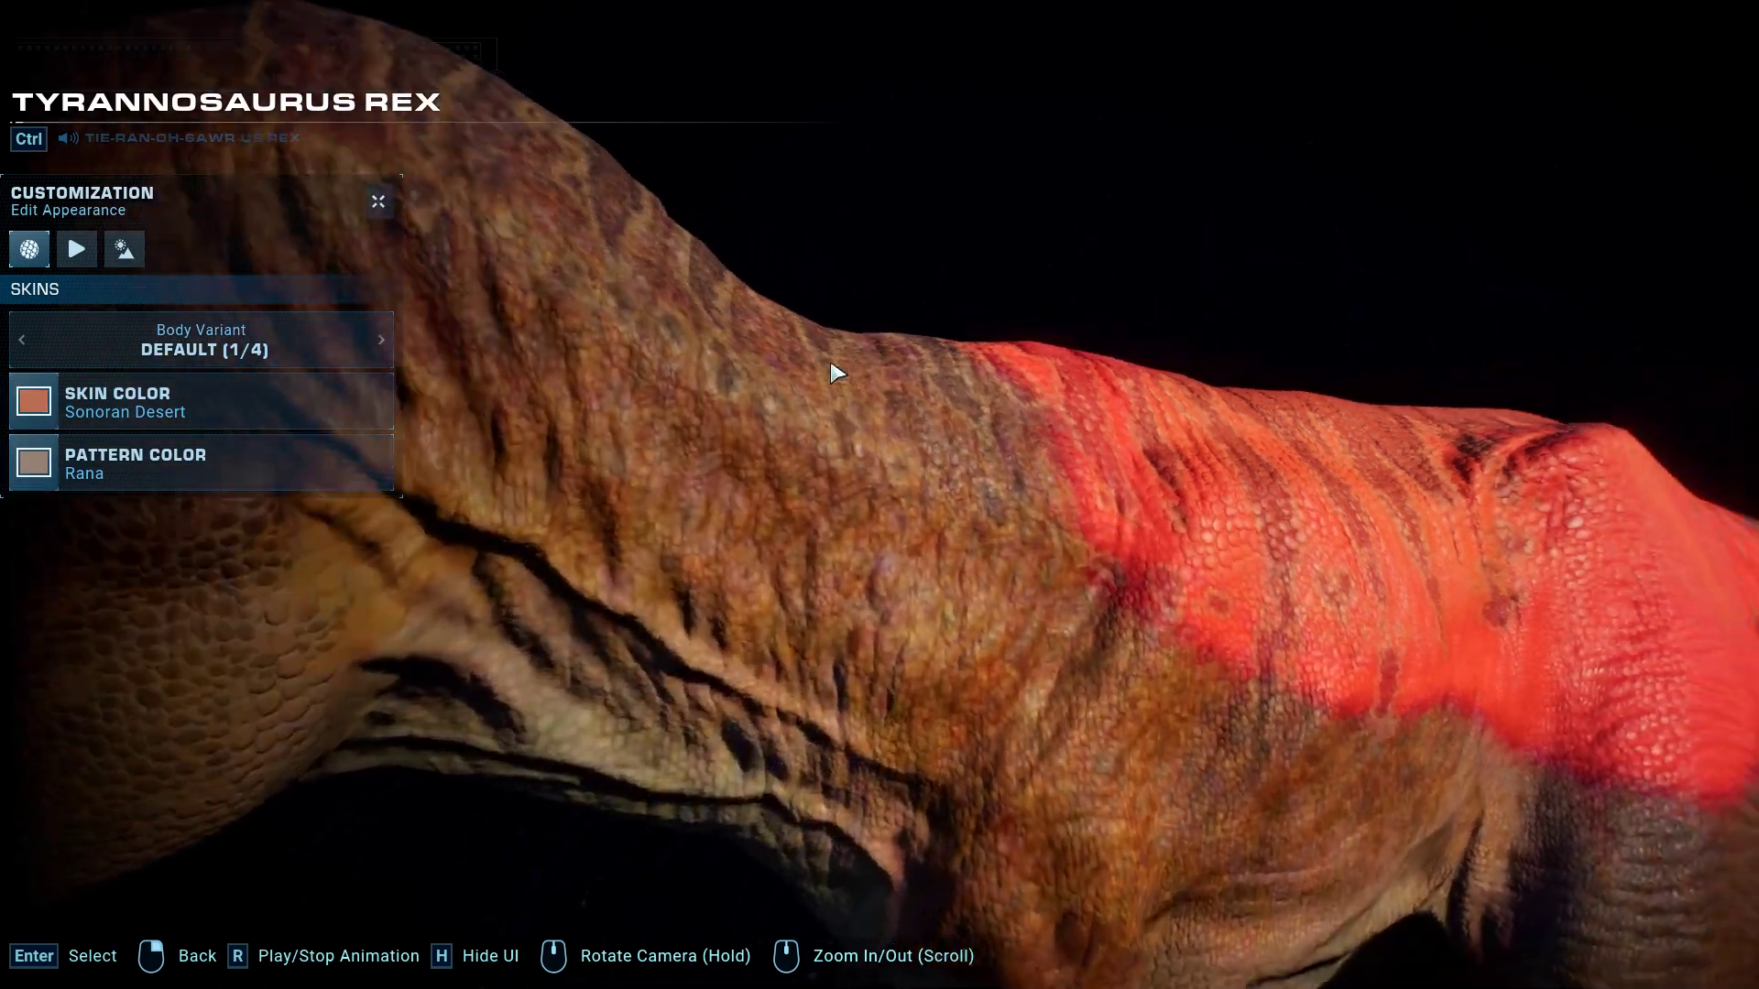
scroll(838, 376, "down", 3)
Orbit and zoom around the T-rex to inspect the red patch across its back
middle_click_drag(911, 392, 825, 394)
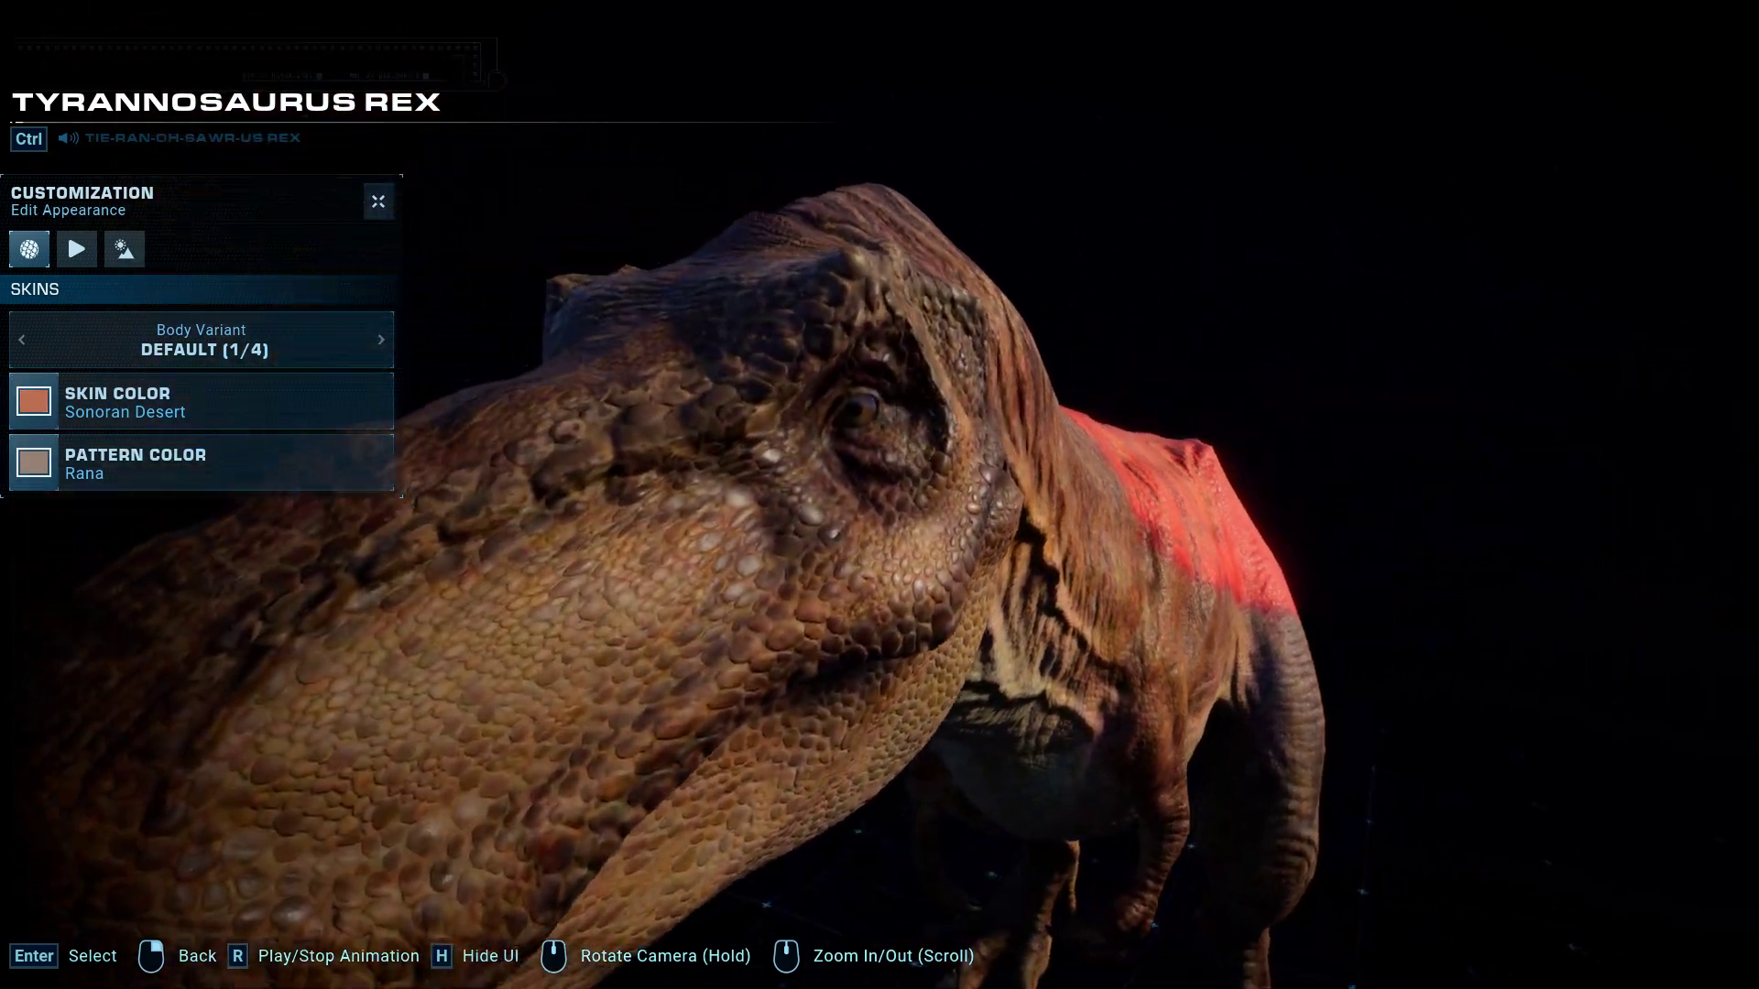
mouse_move(970, 434)
middle_mouse_down()
mouse_move(833, 433)
mouse_move(711, 464)
middle_mouse_up()
scroll(724, 449, "up", 3)
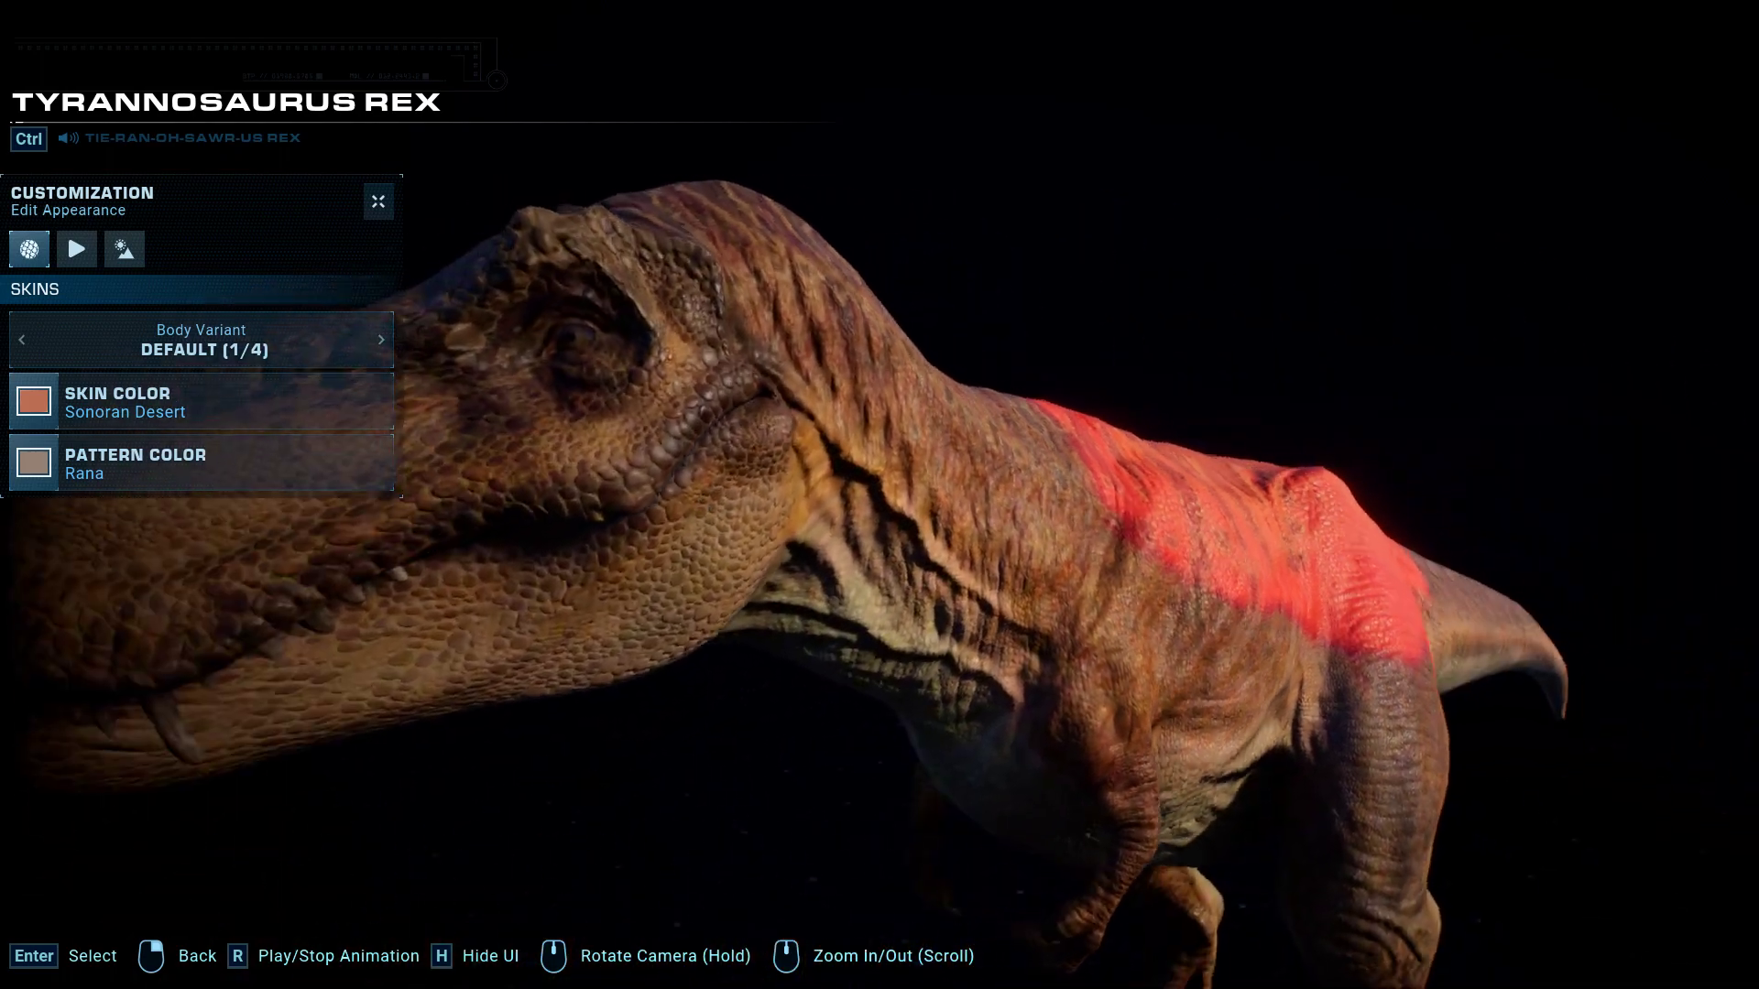
middle_click_drag(637, 456, 702, 351)
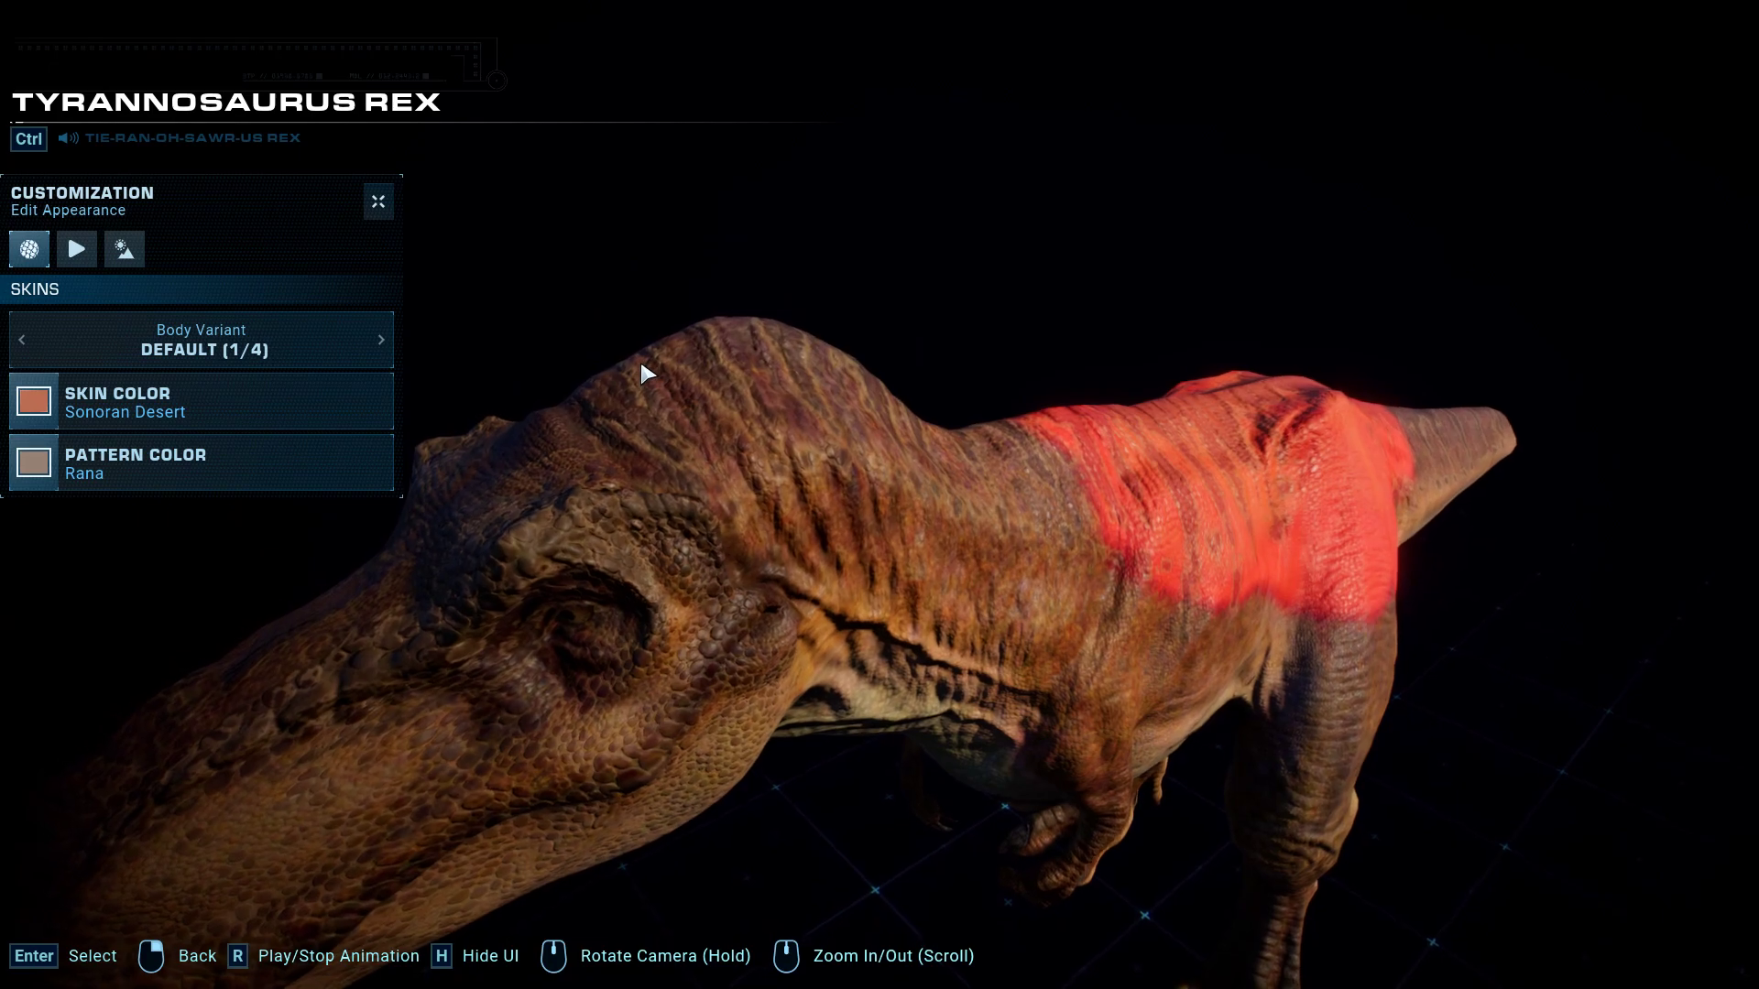
middle_click_drag(569, 440, 513, 431)
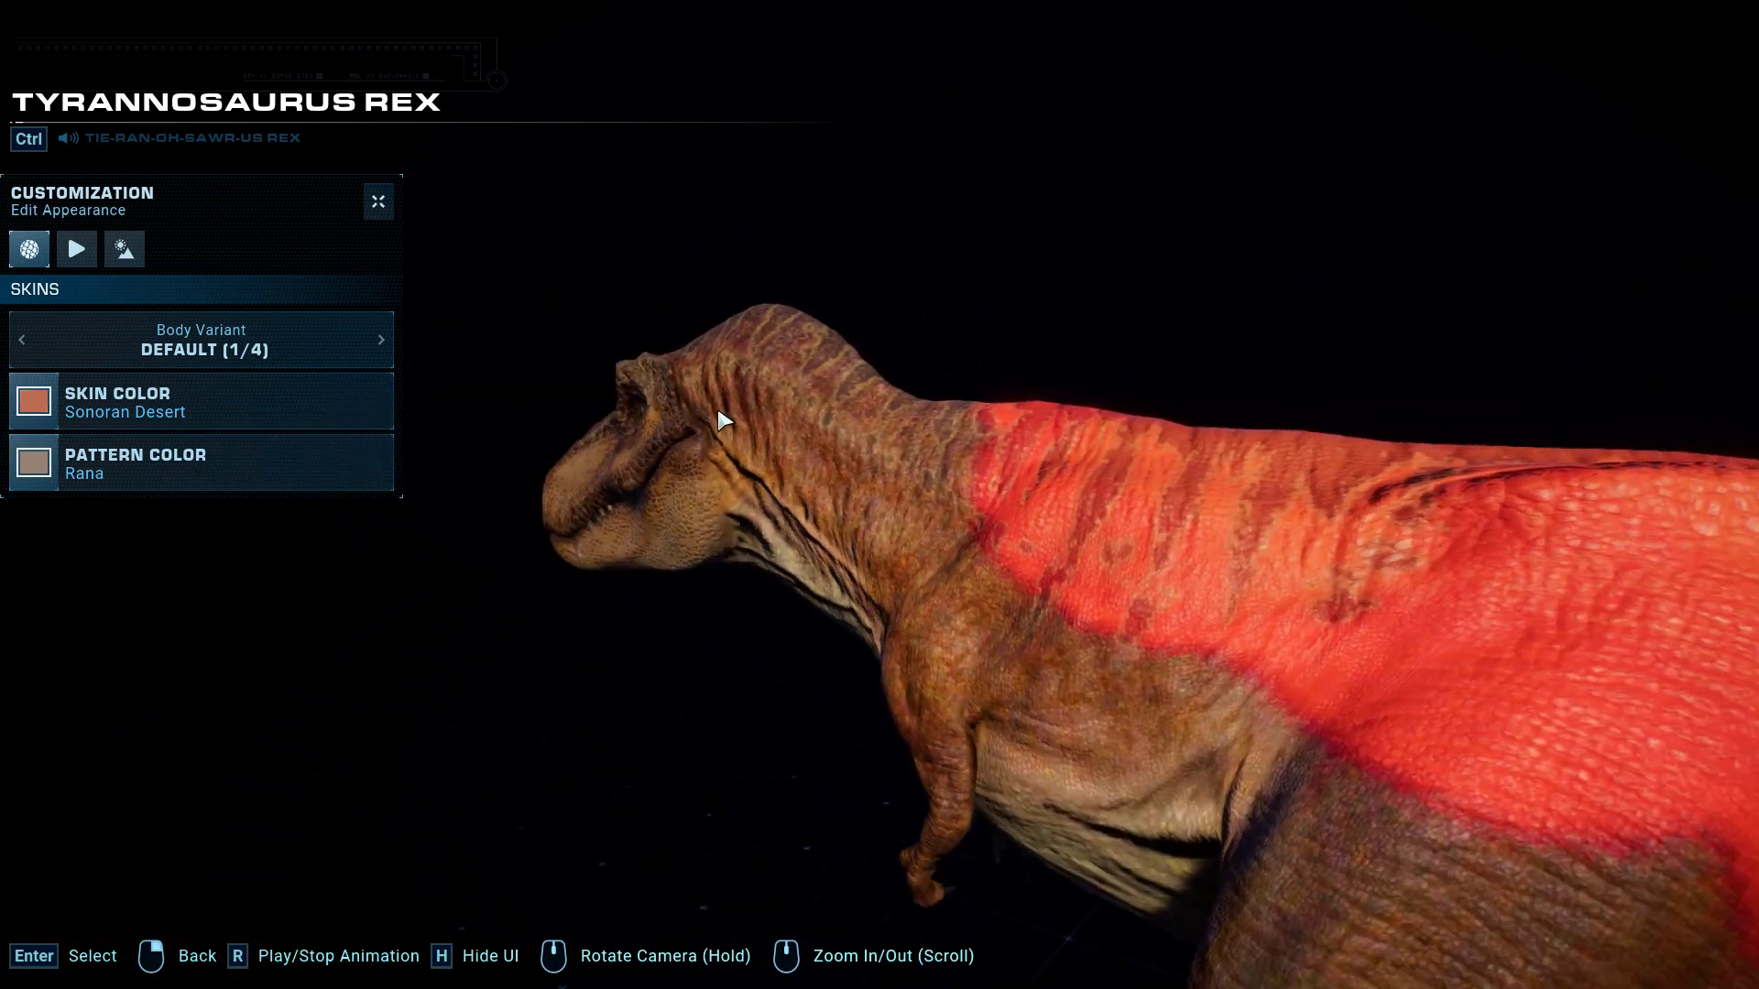
middle_click_drag(718, 412, 595, 422)
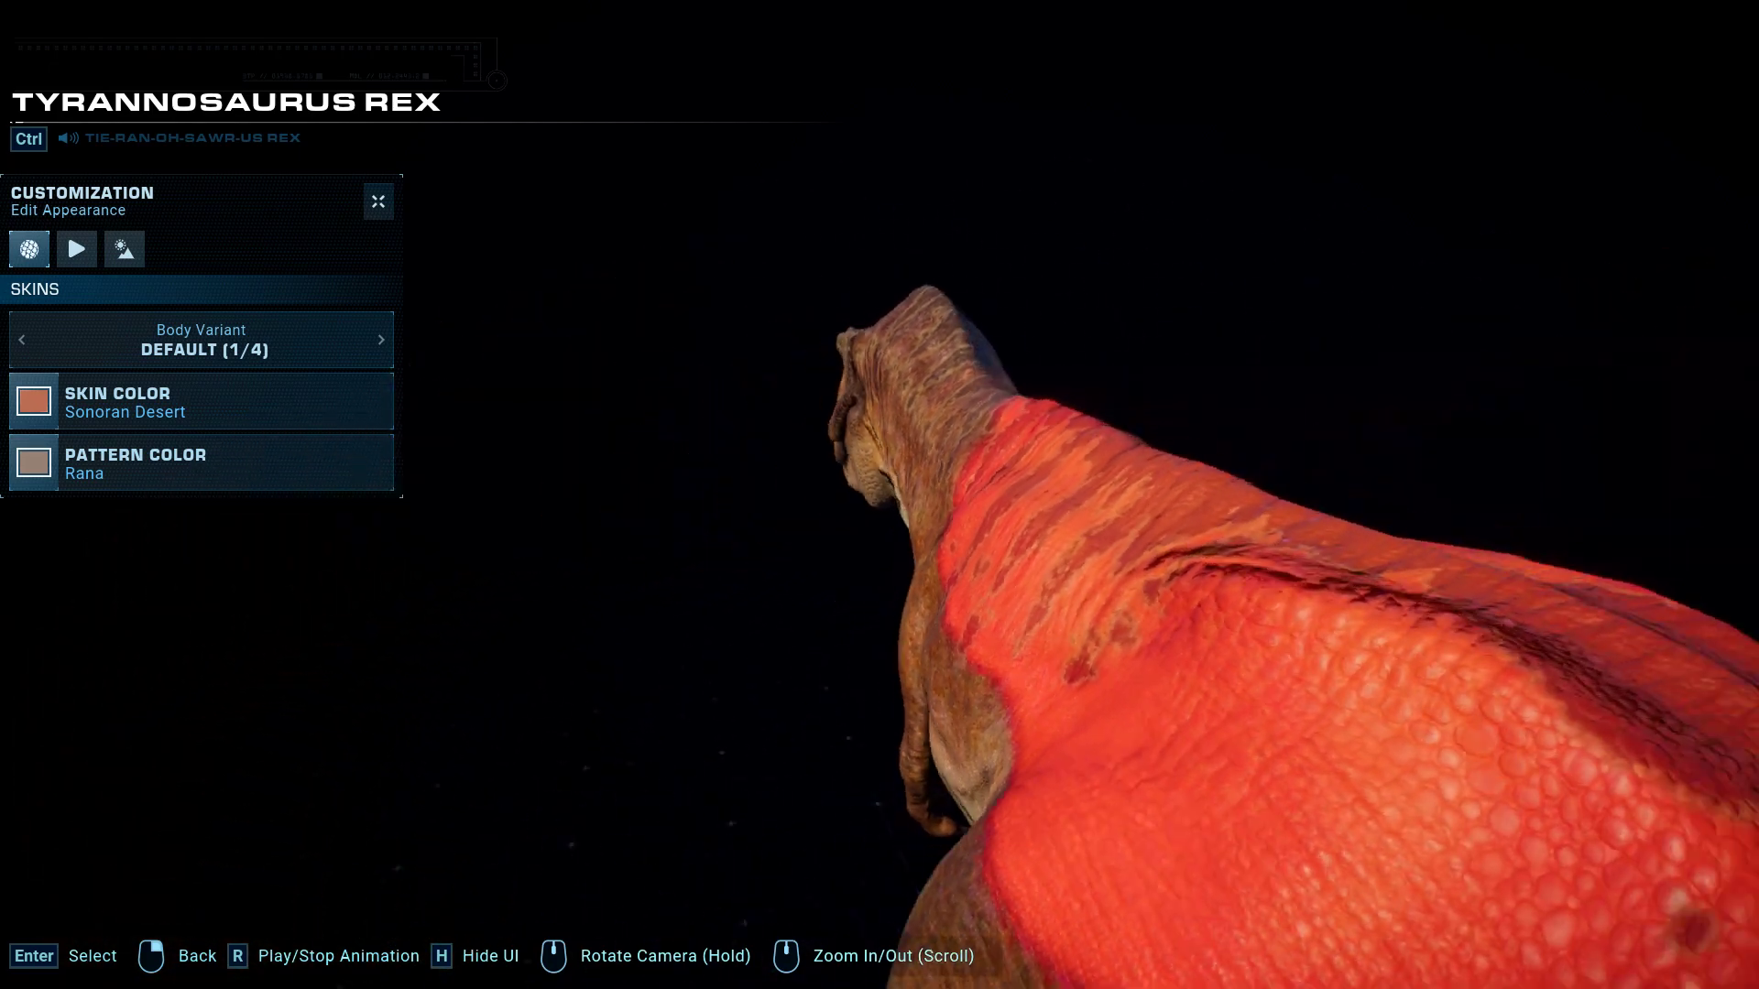
middle_click_drag(915, 404, 736, 433)
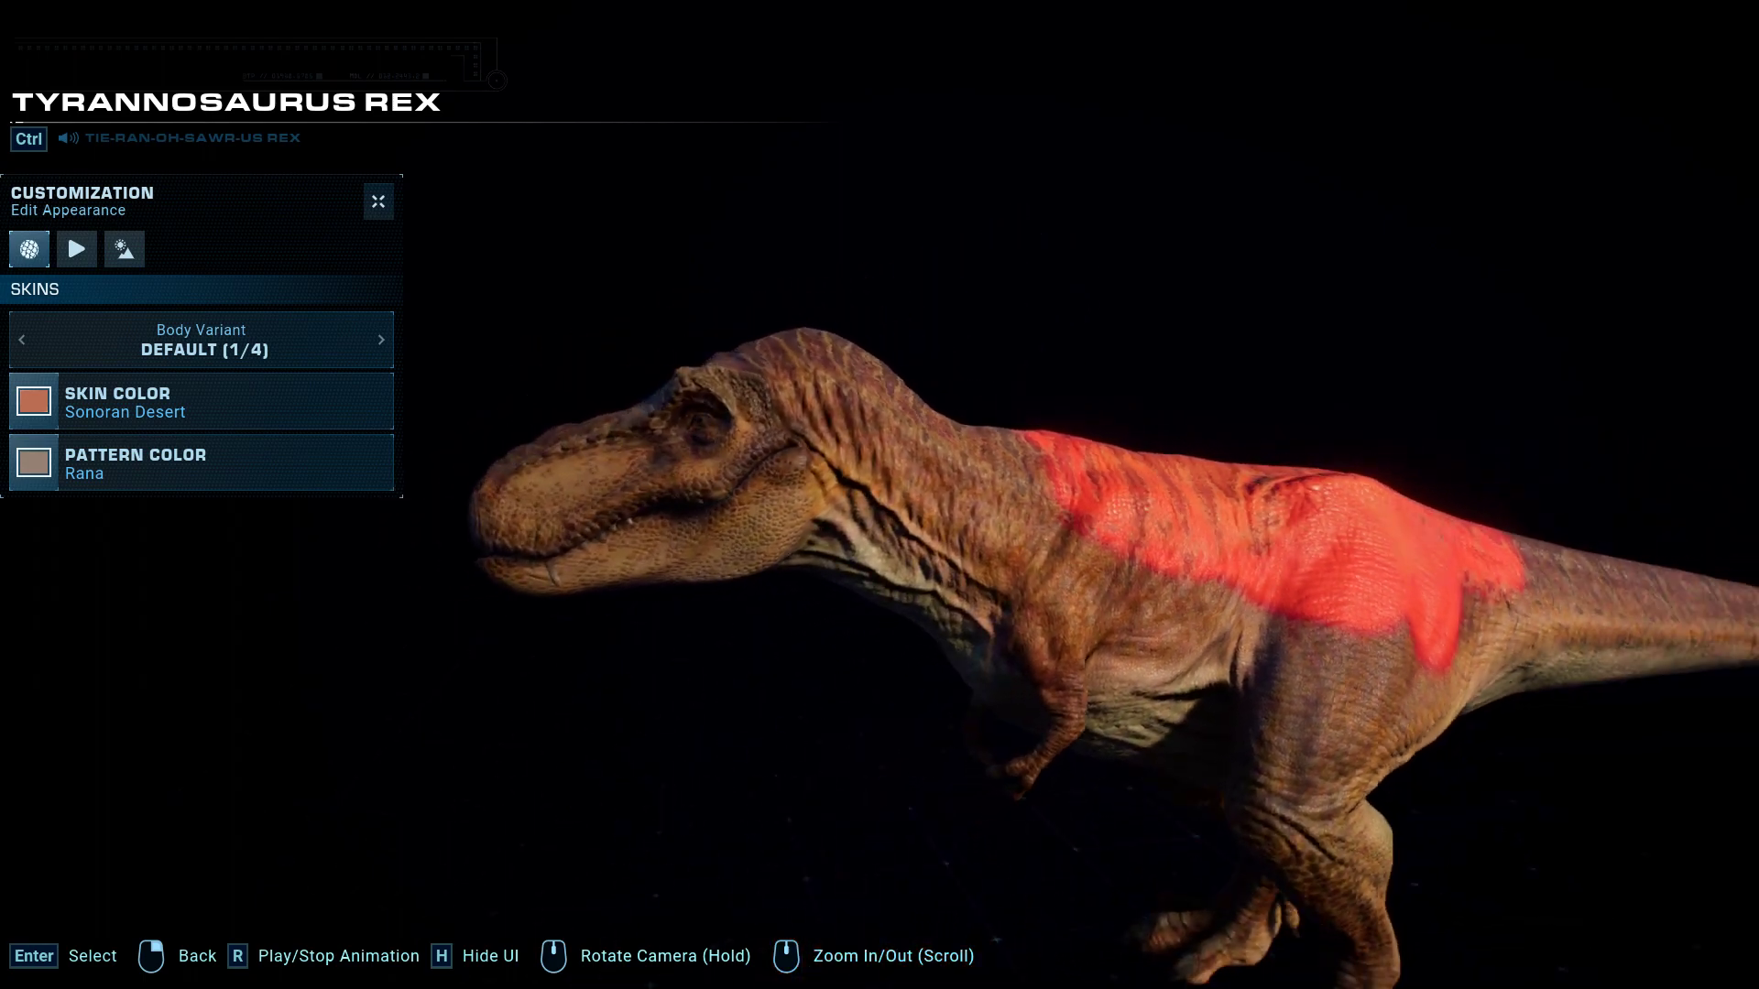
mouse_move(736, 433)
middle_mouse_down()
mouse_move(642, 431)
mouse_move(803, 471)
middle_mouse_up()
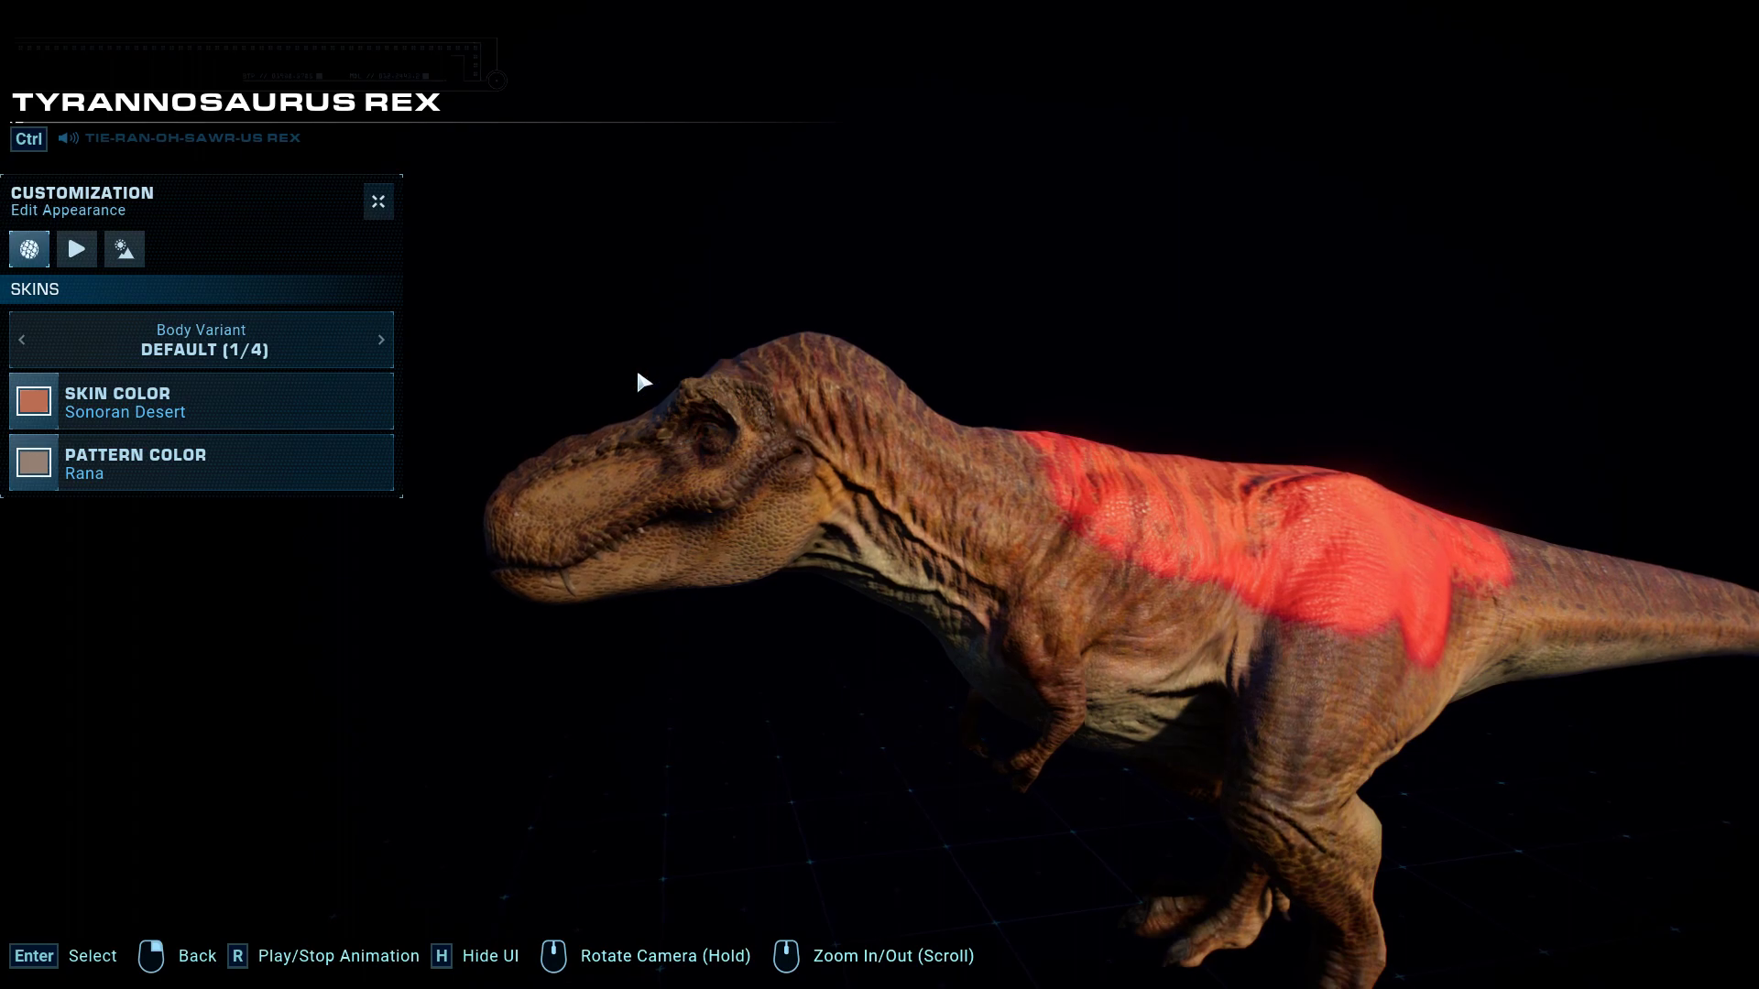